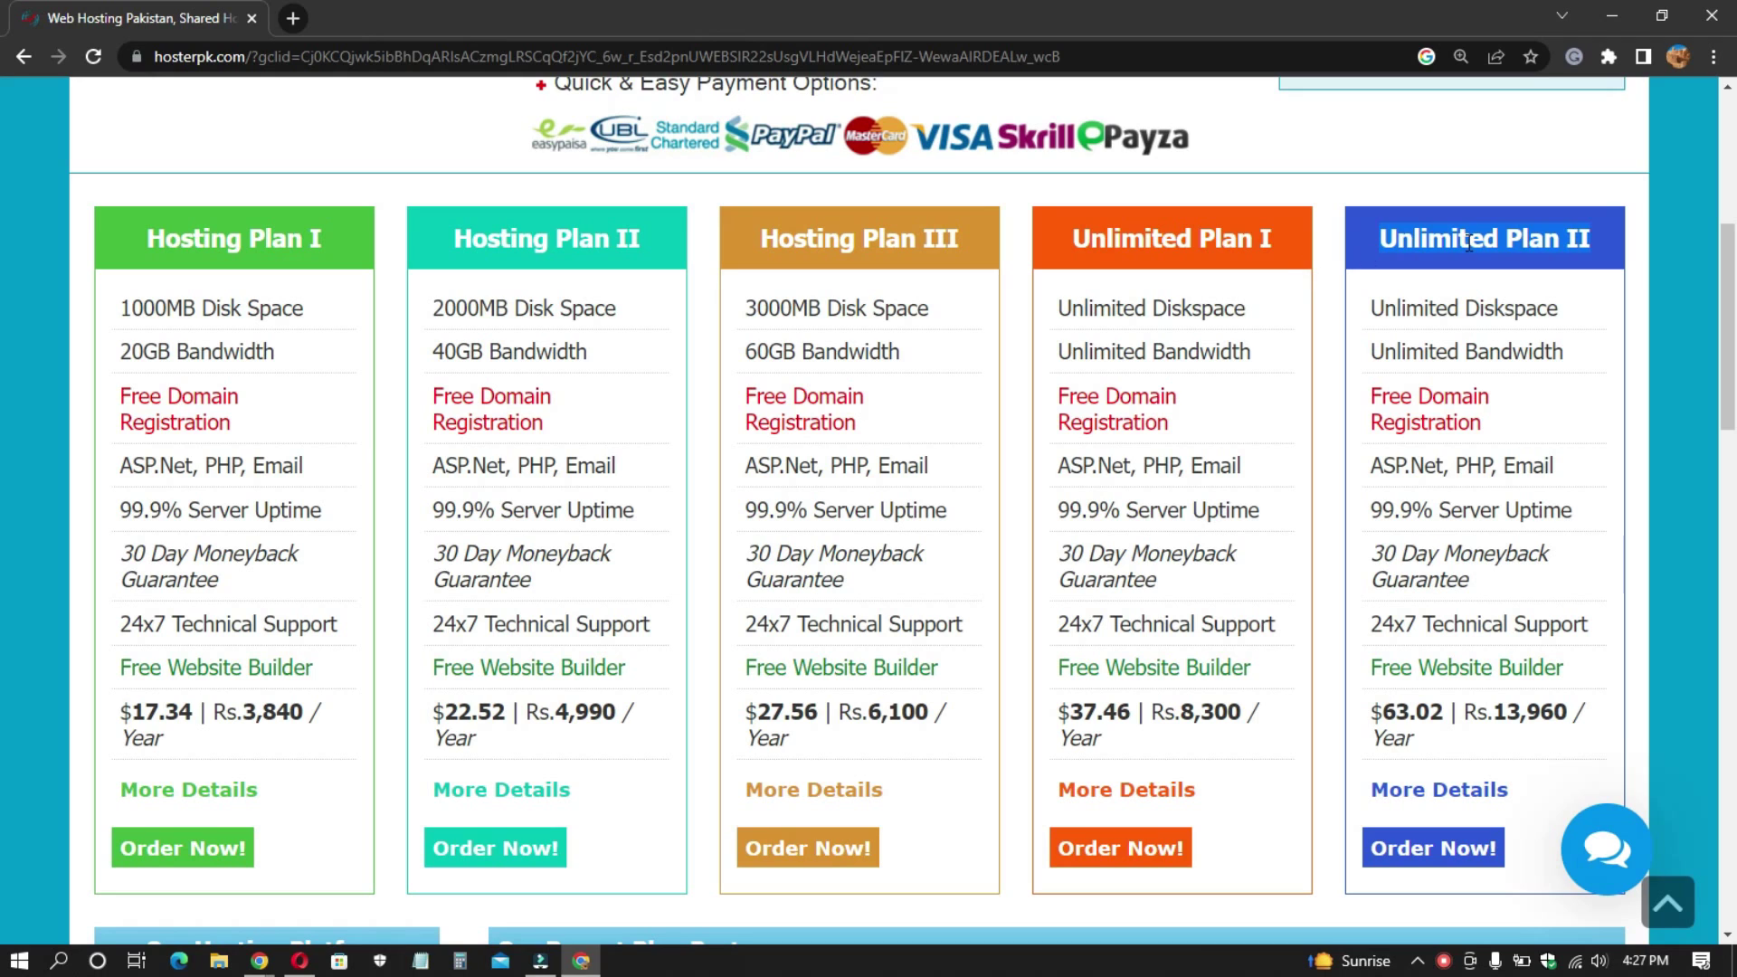
- Examine Unlimited Plan II's features, including disk space, free domain registration, server uptime, money-back guarantee and technical support
left_click(1584, 238)
scroll(1480, 294, "down", 1)
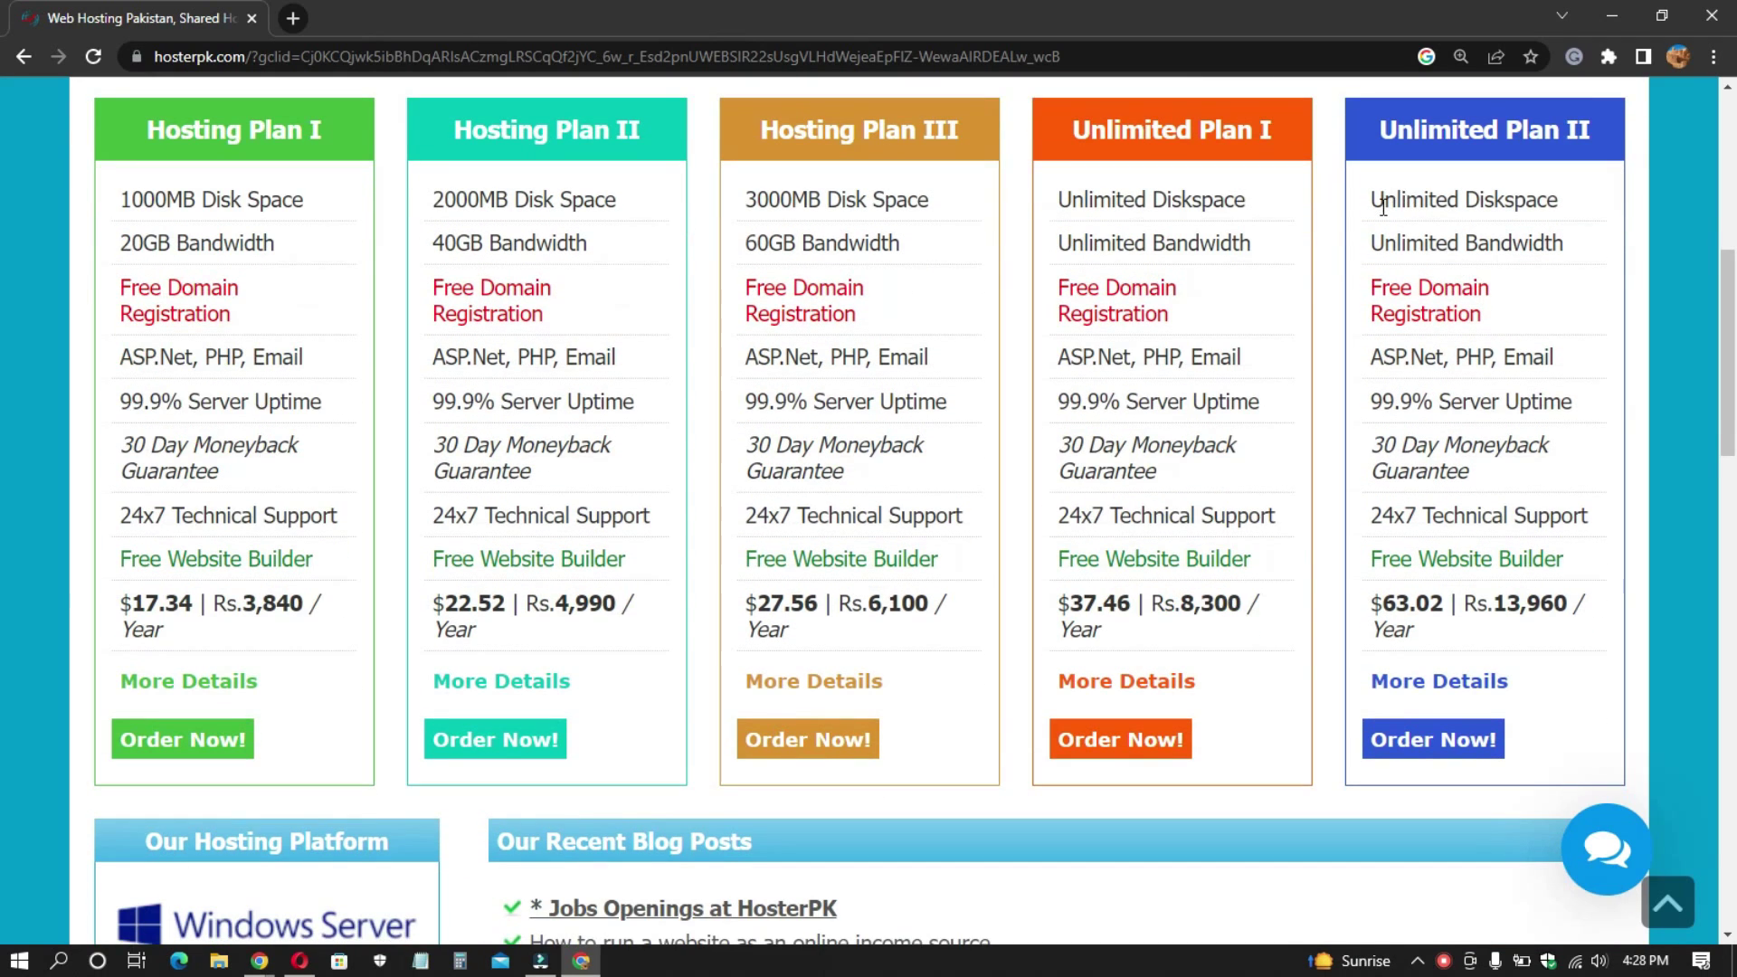
left_click_drag(1376, 207, 1566, 210)
left_click(1572, 199)
left_click_drag(1362, 282, 1480, 302)
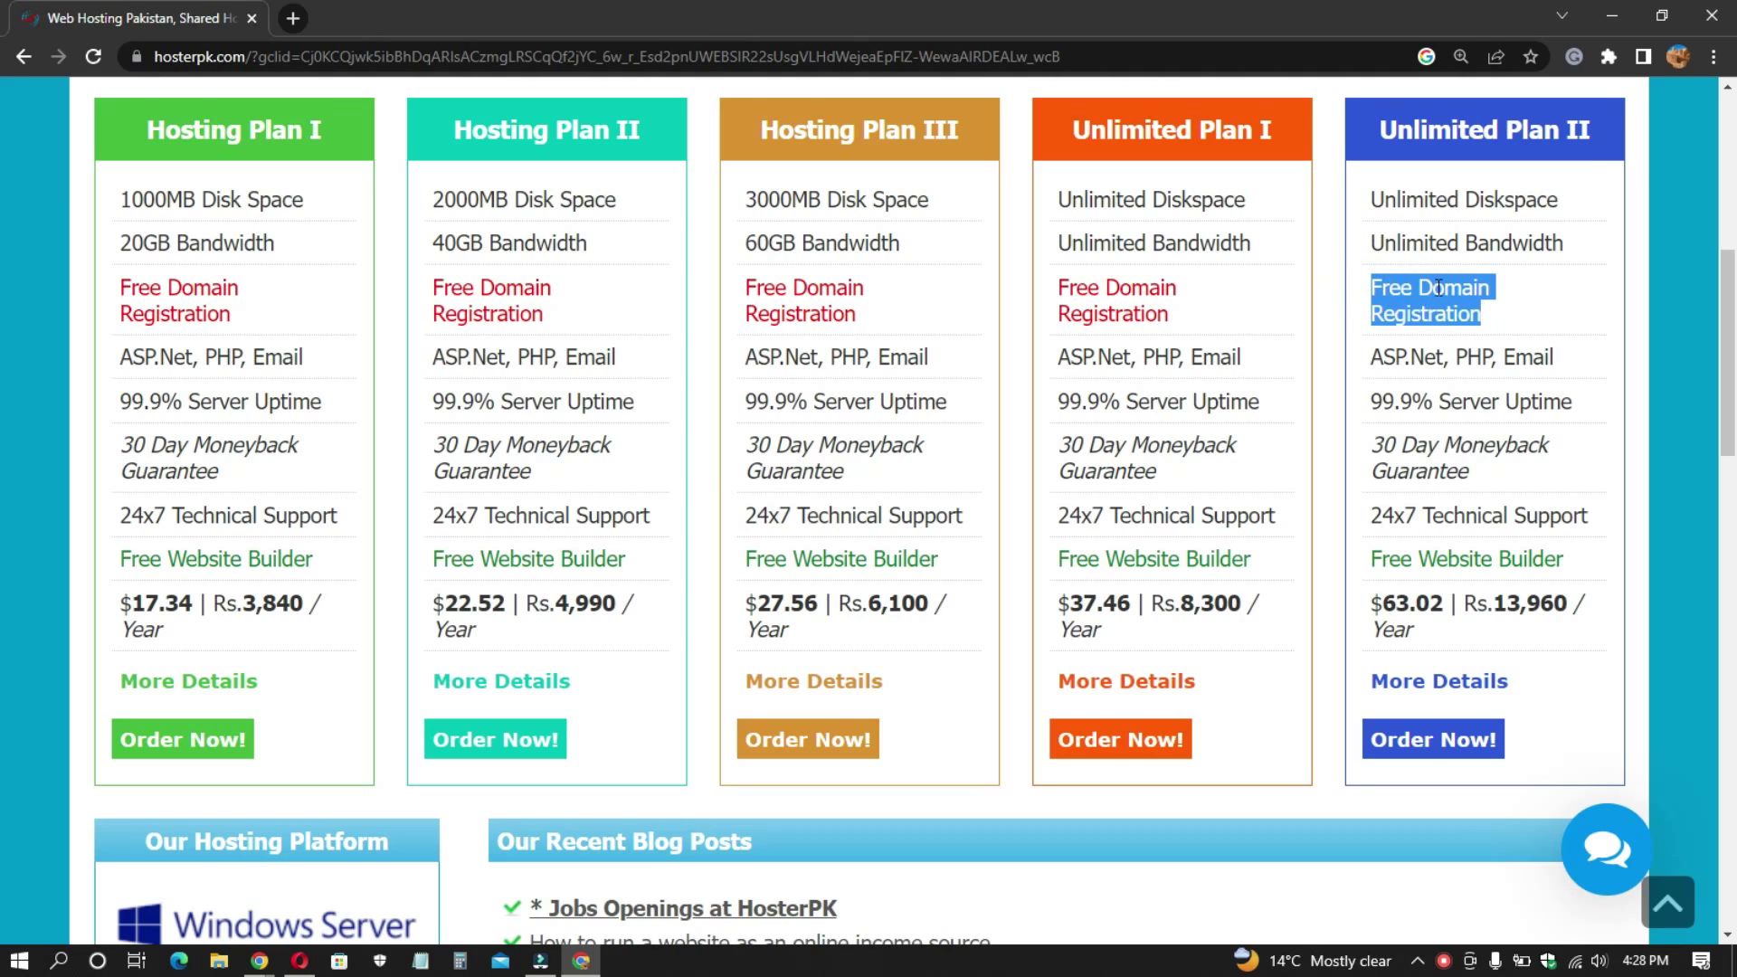
left_click(1438, 288)
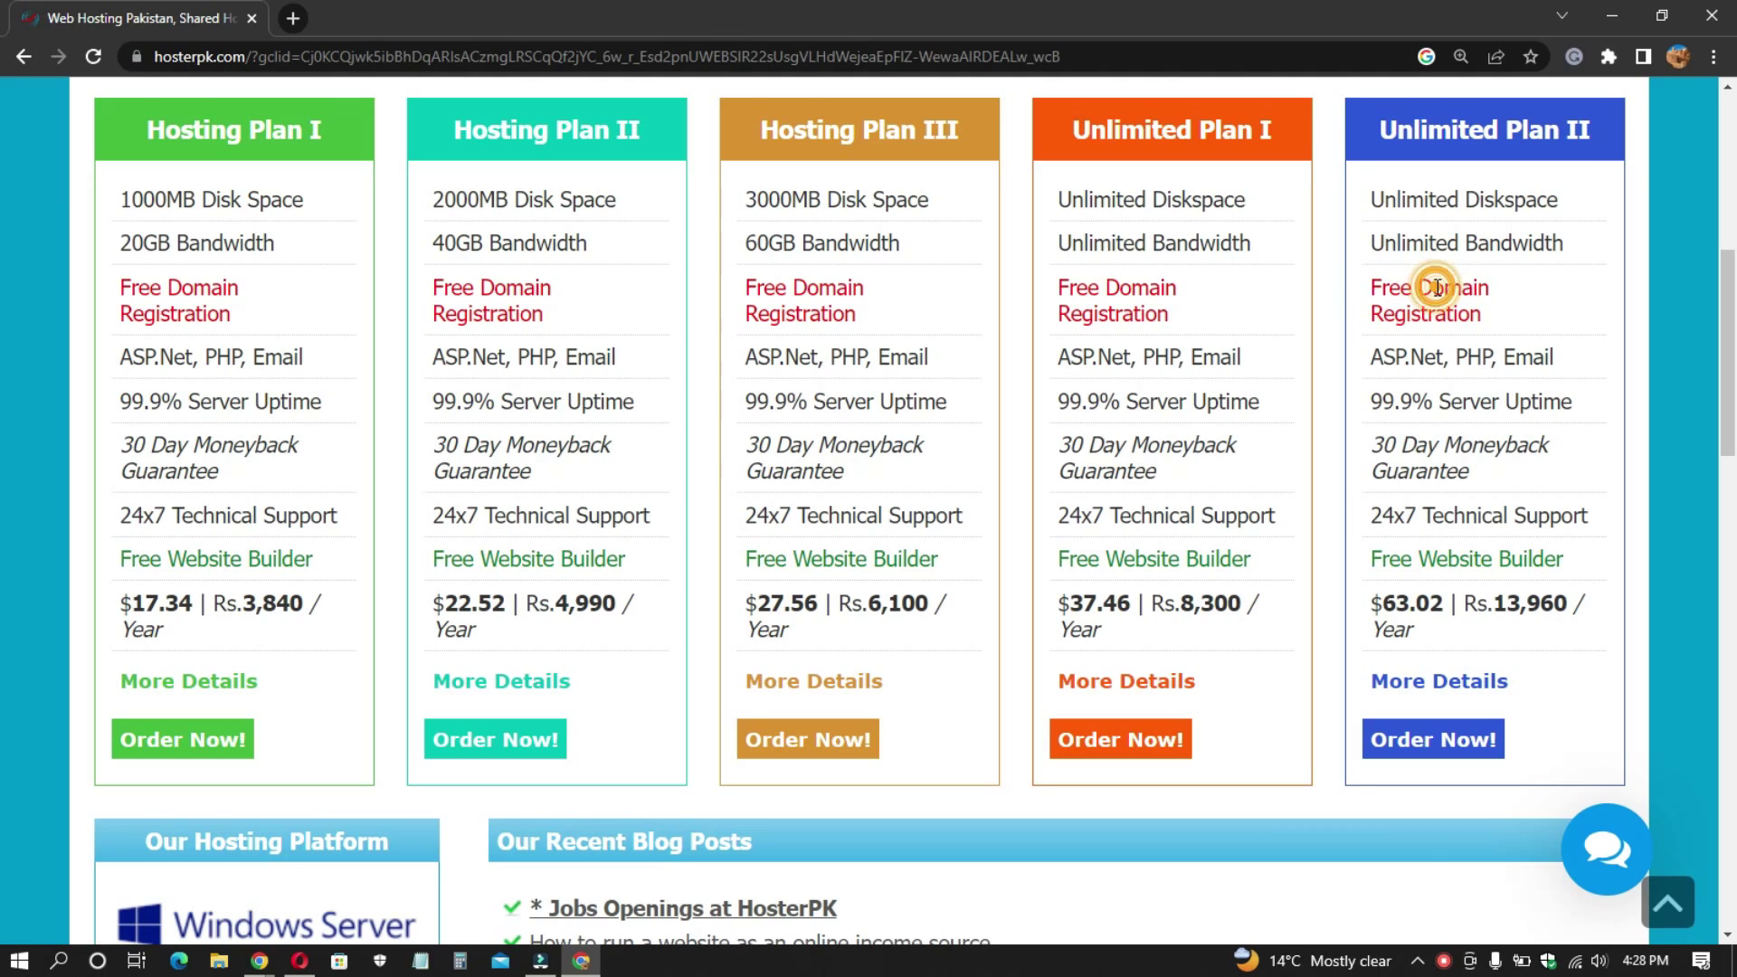
left_click(1372, 364)
left_click_drag(1368, 398, 1596, 399)
left_click(1599, 396)
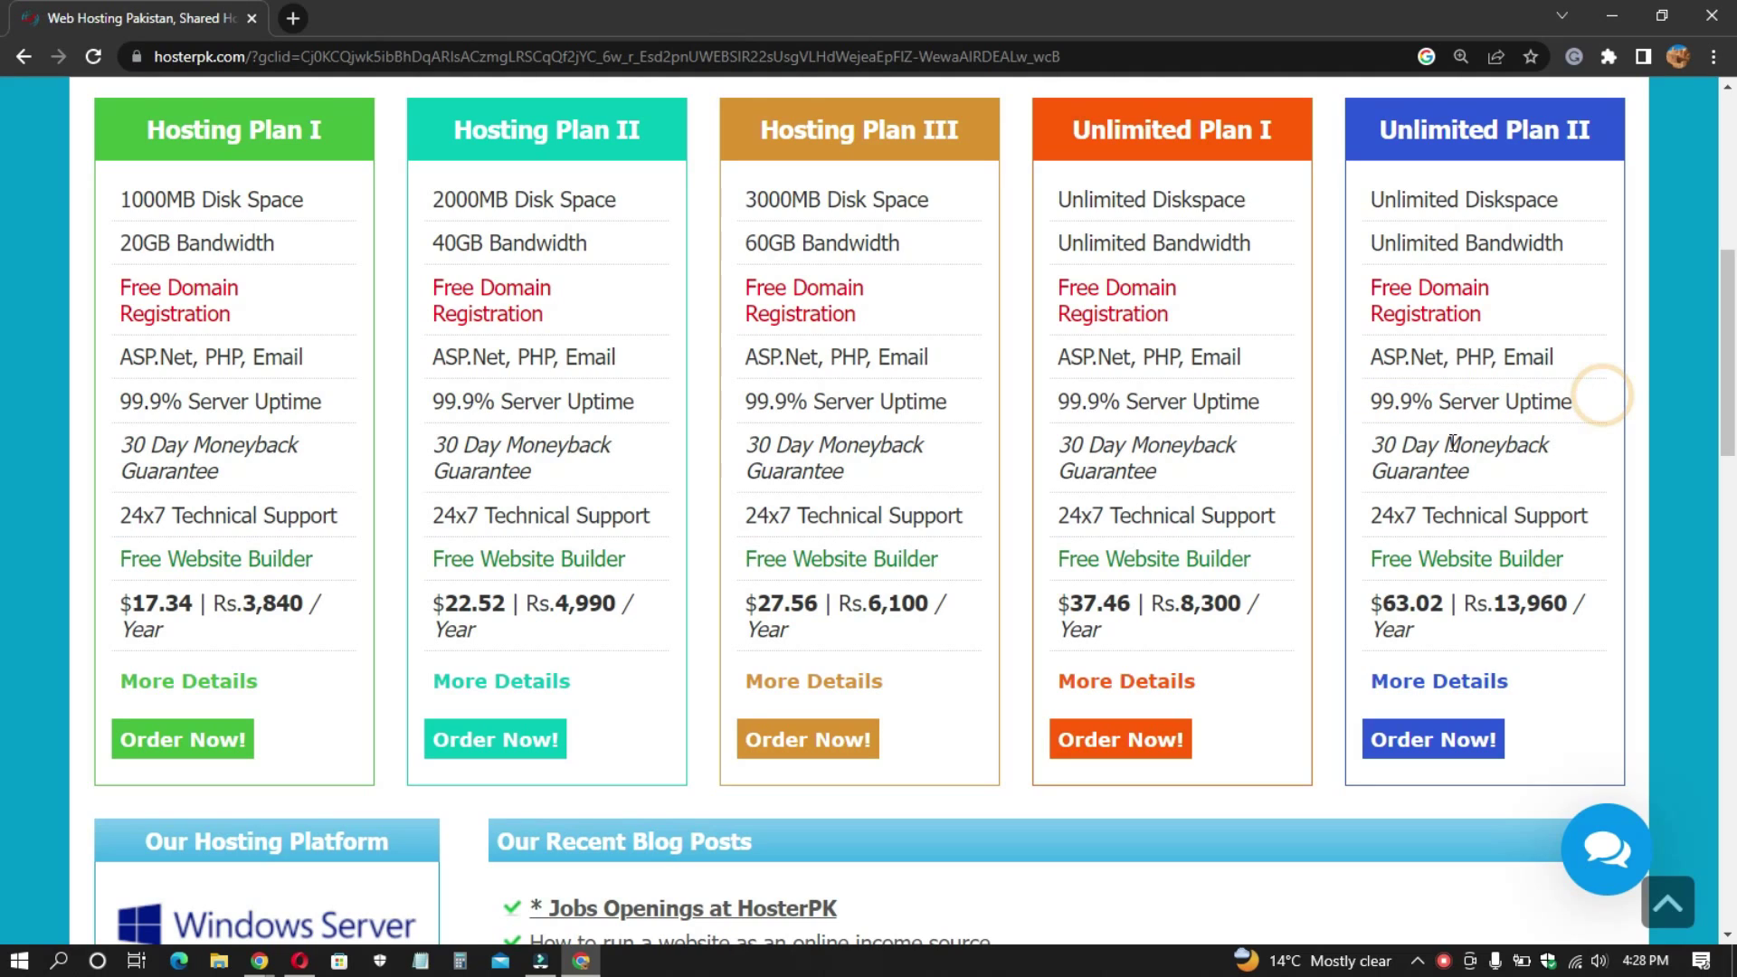
left_click_drag(1360, 440, 1494, 472)
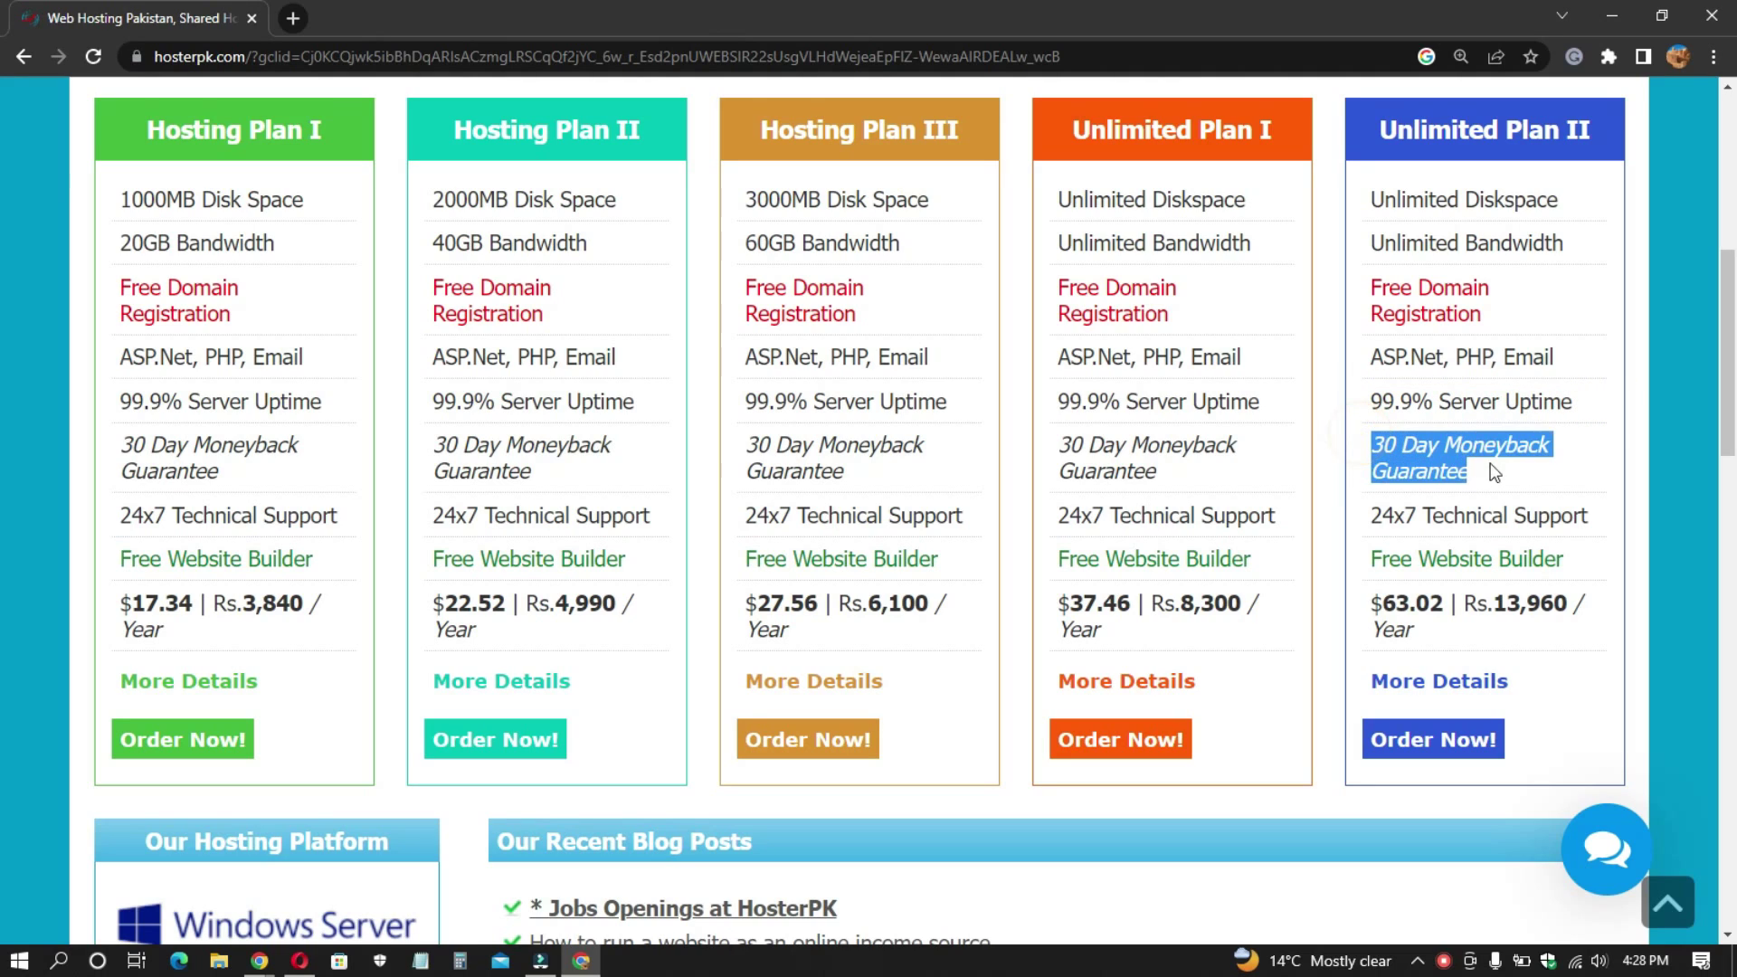
left_click(1458, 450)
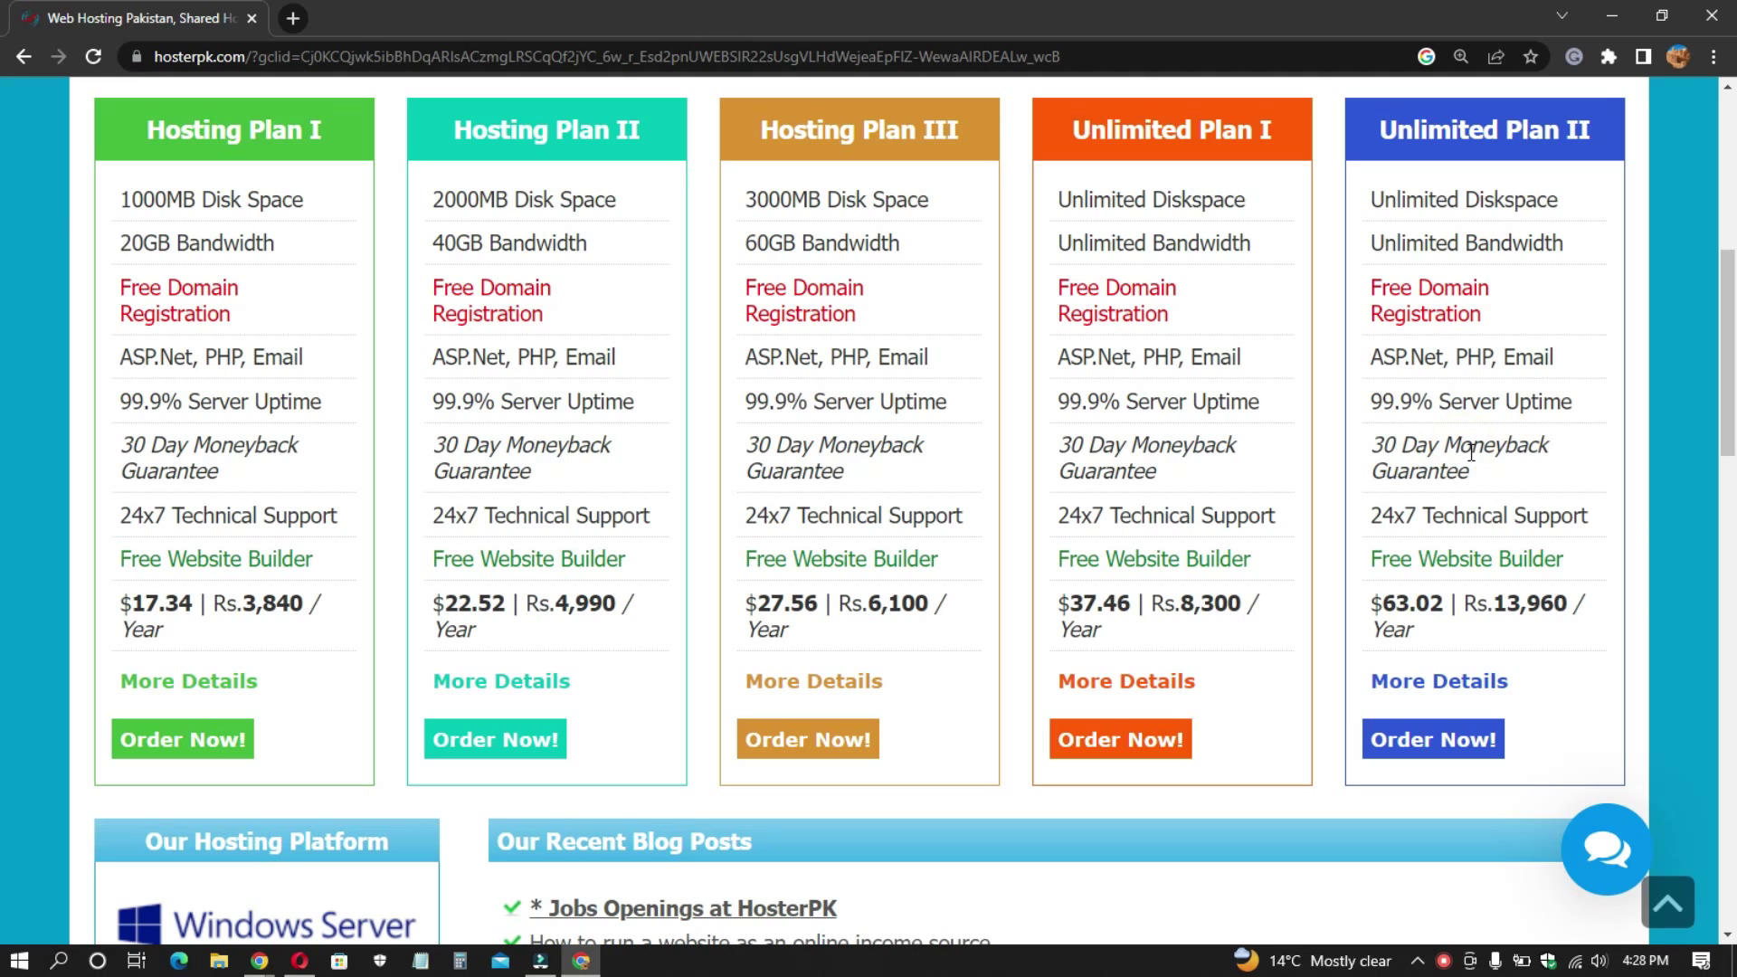
scroll(1469, 497, "down", 1)
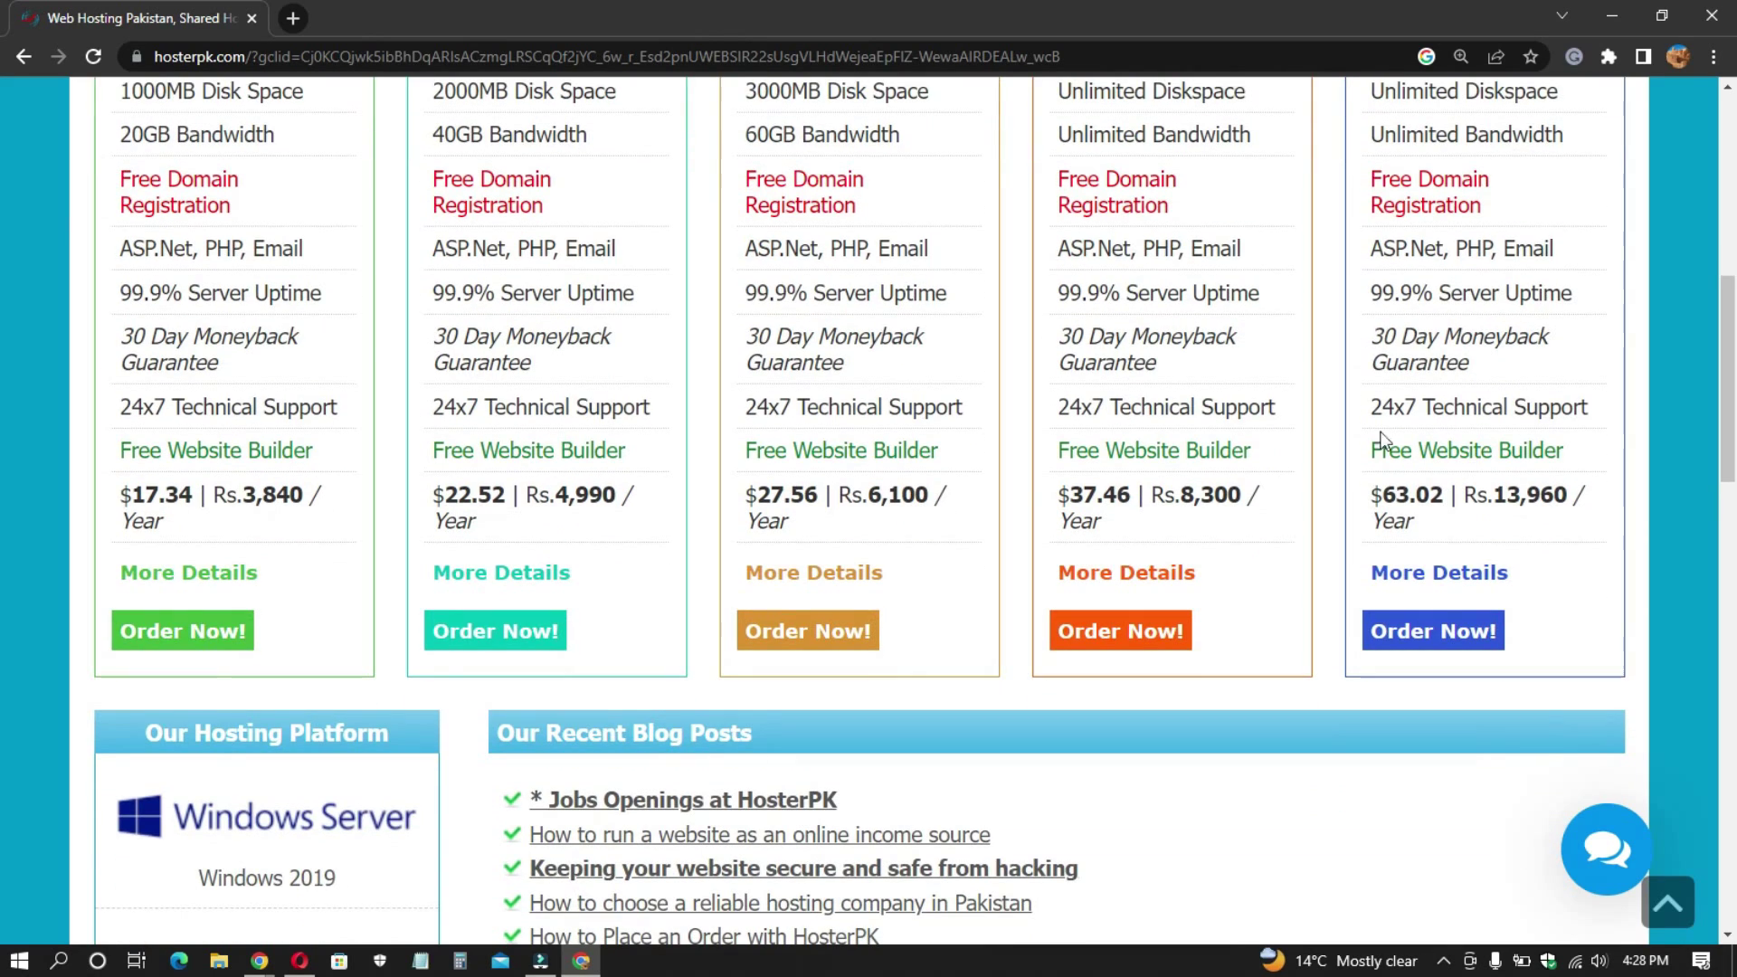
double_click(1491, 405)
left_click(1491, 405)
left_click(1509, 401)
- Open the live chat to view its message field, and close the chat again
left_click(1606, 850)
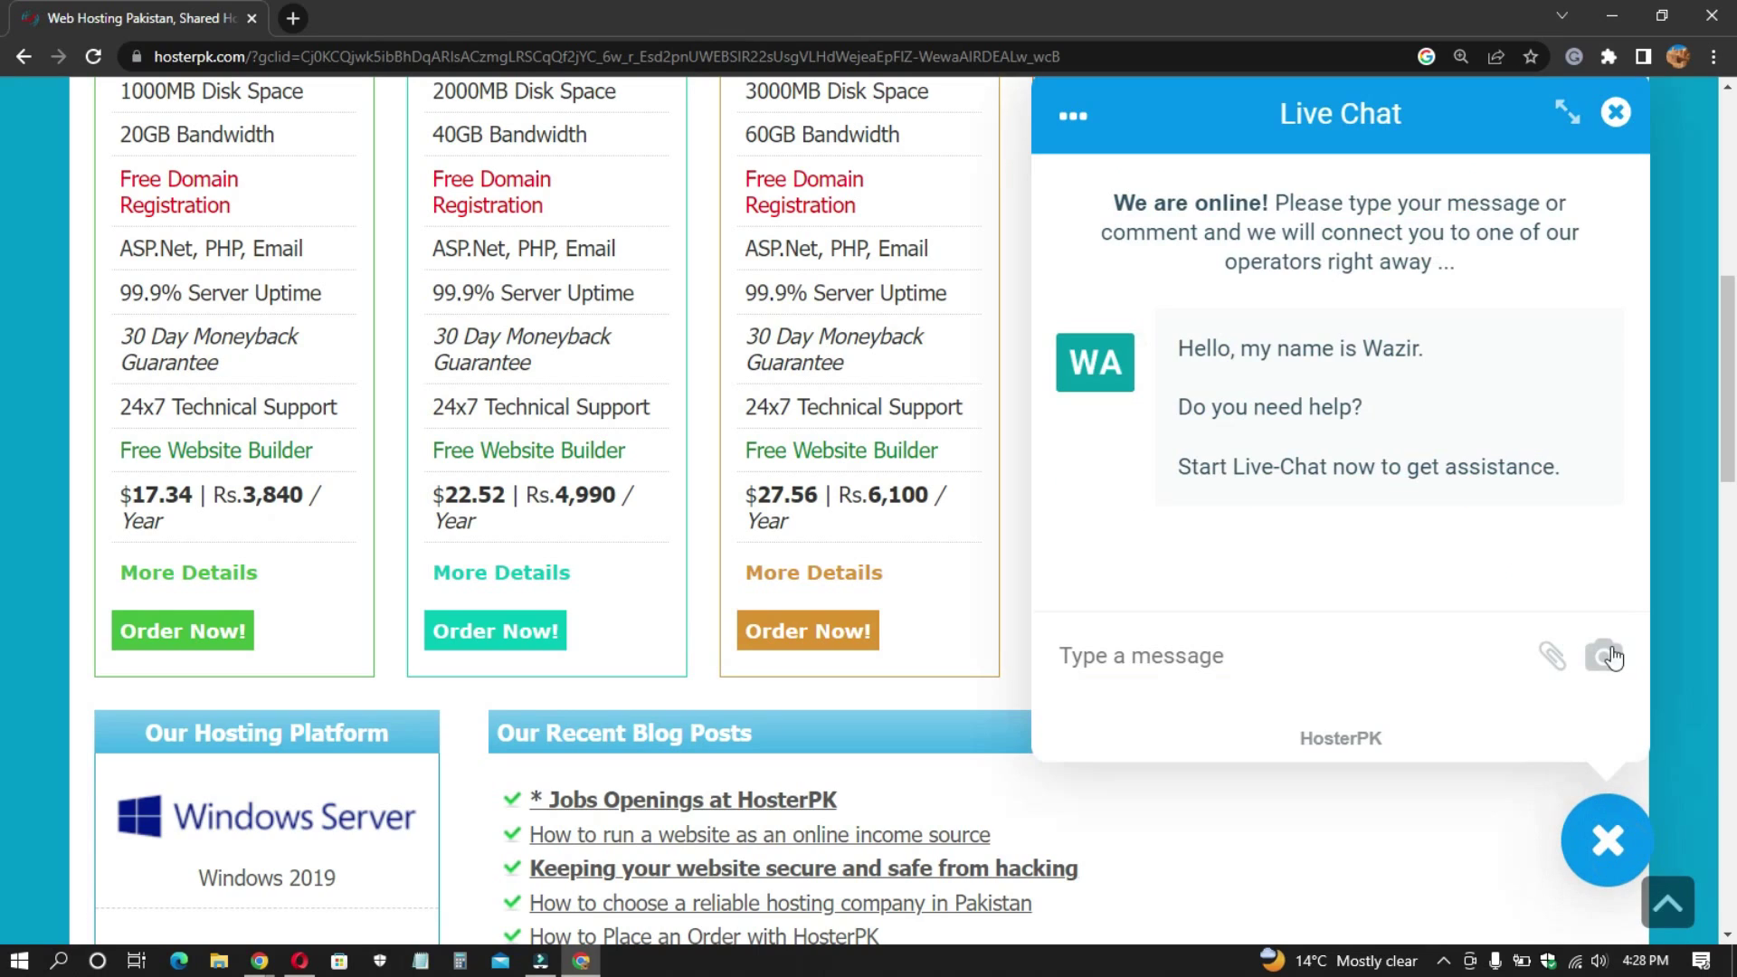
left_click(1180, 658)
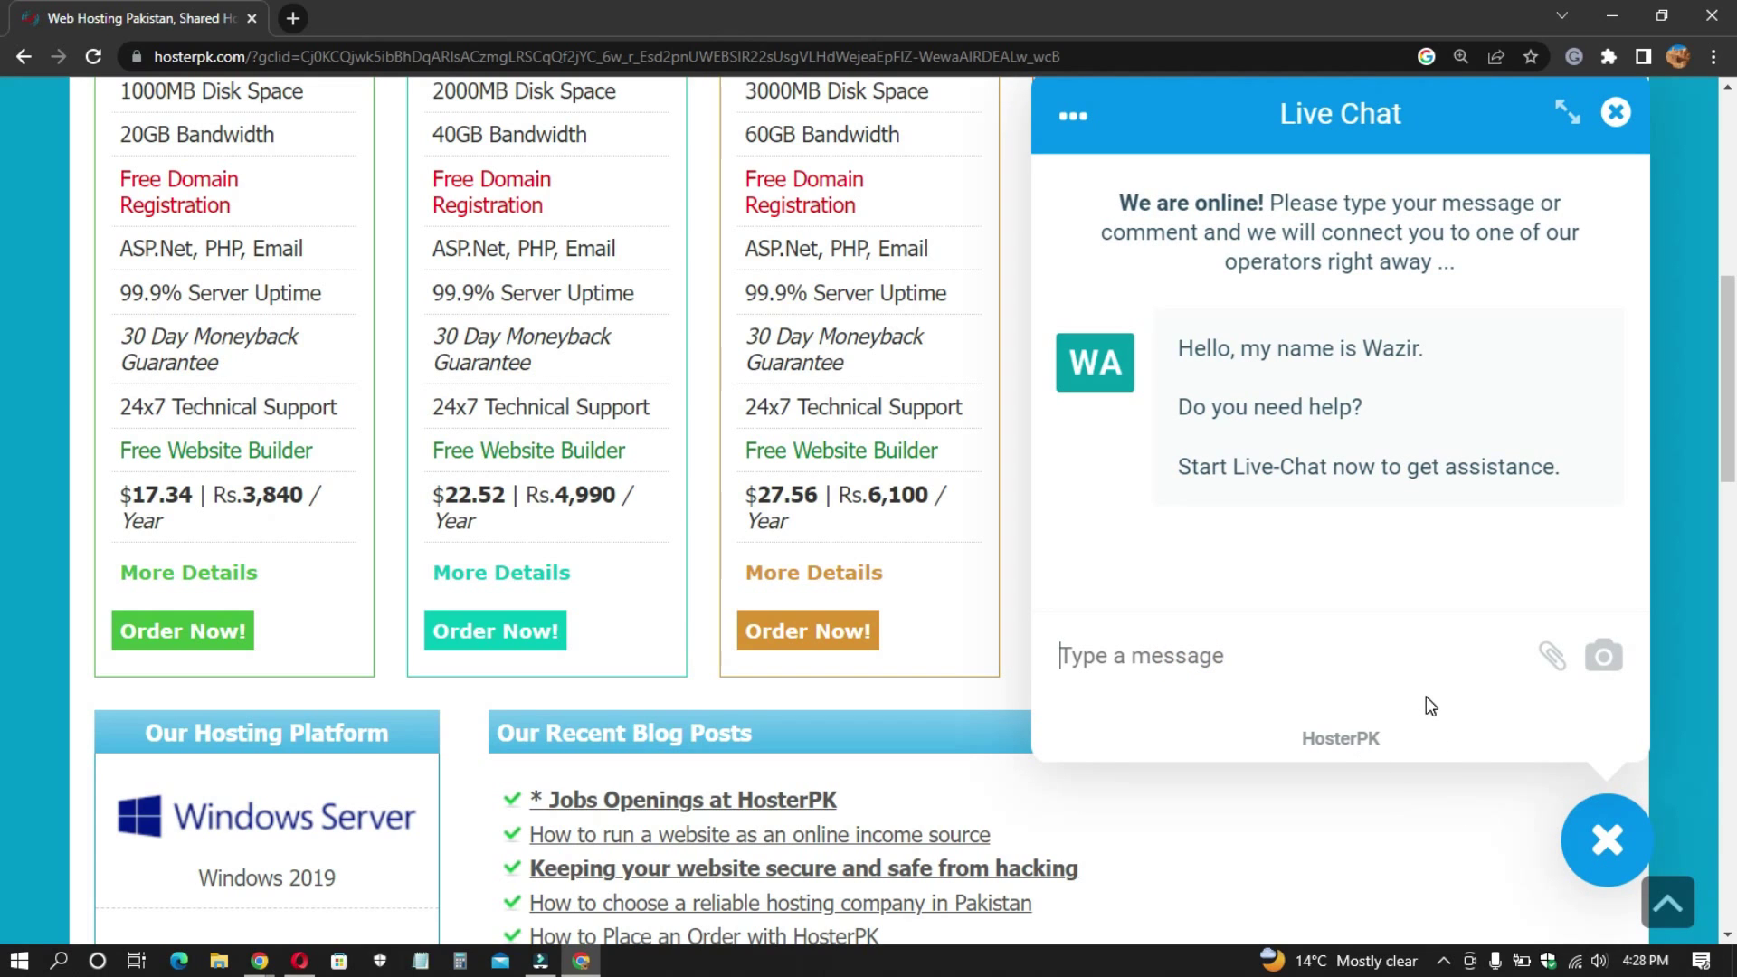
left_click(1614, 113)
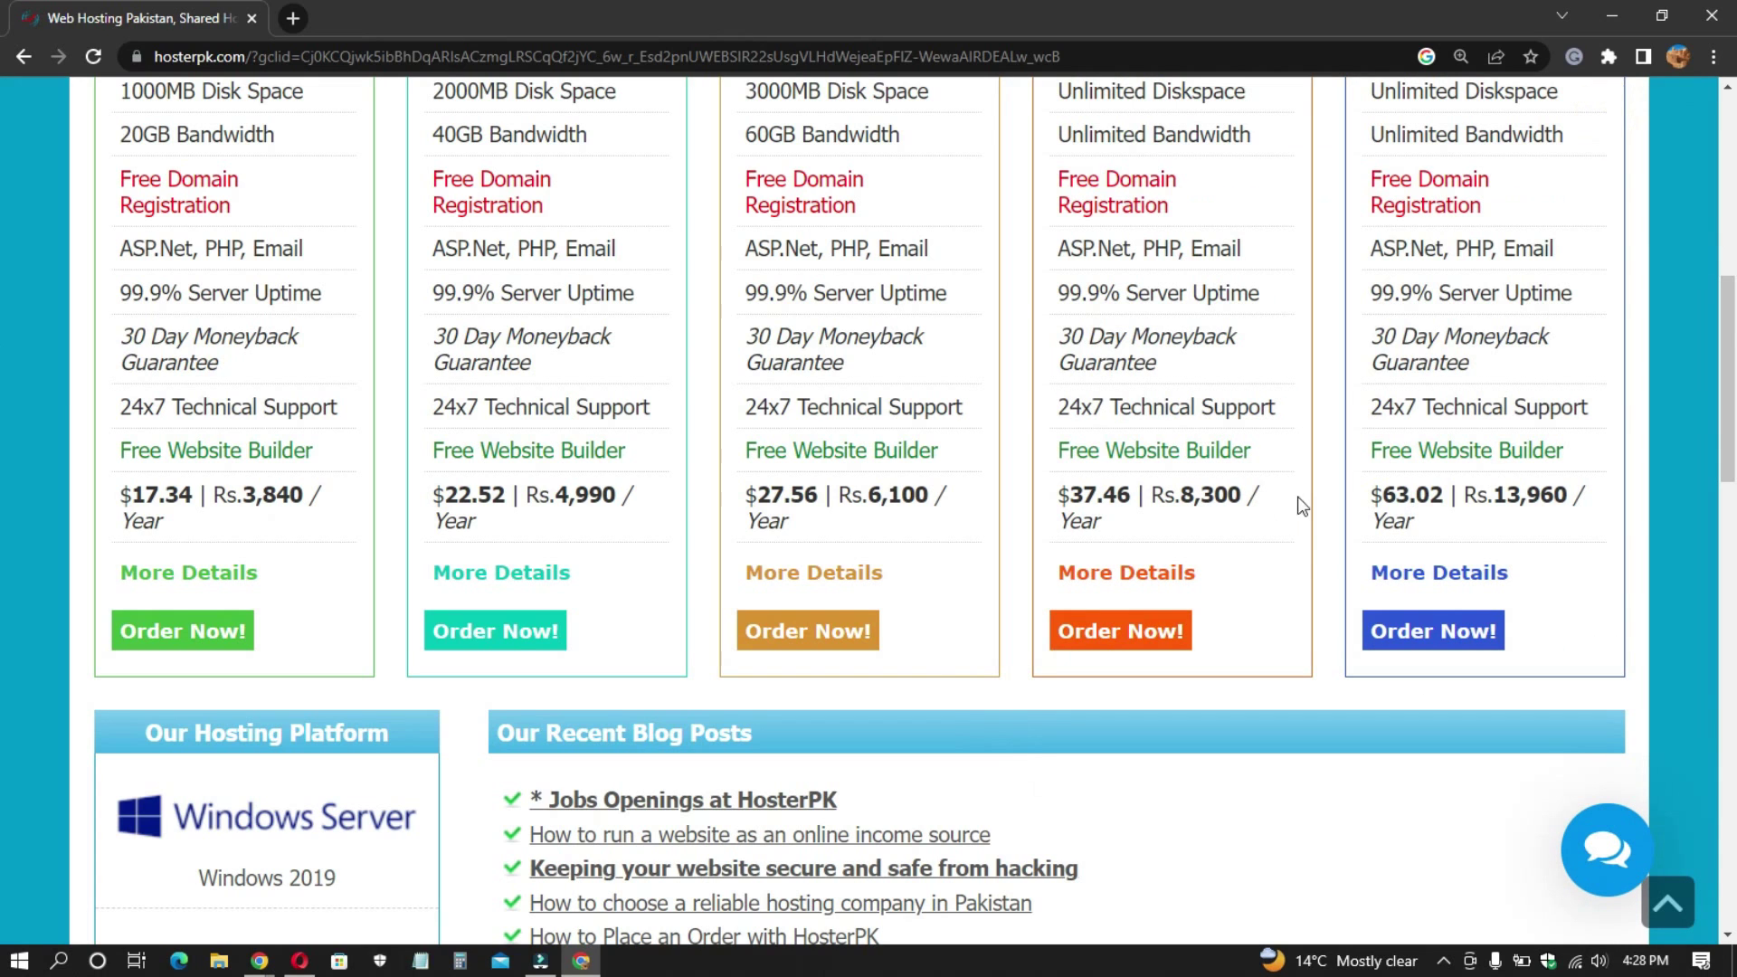
- Compare the Unlimited Plan I and Unlimited Plan II offers, including their yearly prices in rupees
scroll(742, 546, "down", 5)
scroll(950, 574, "up", 8)
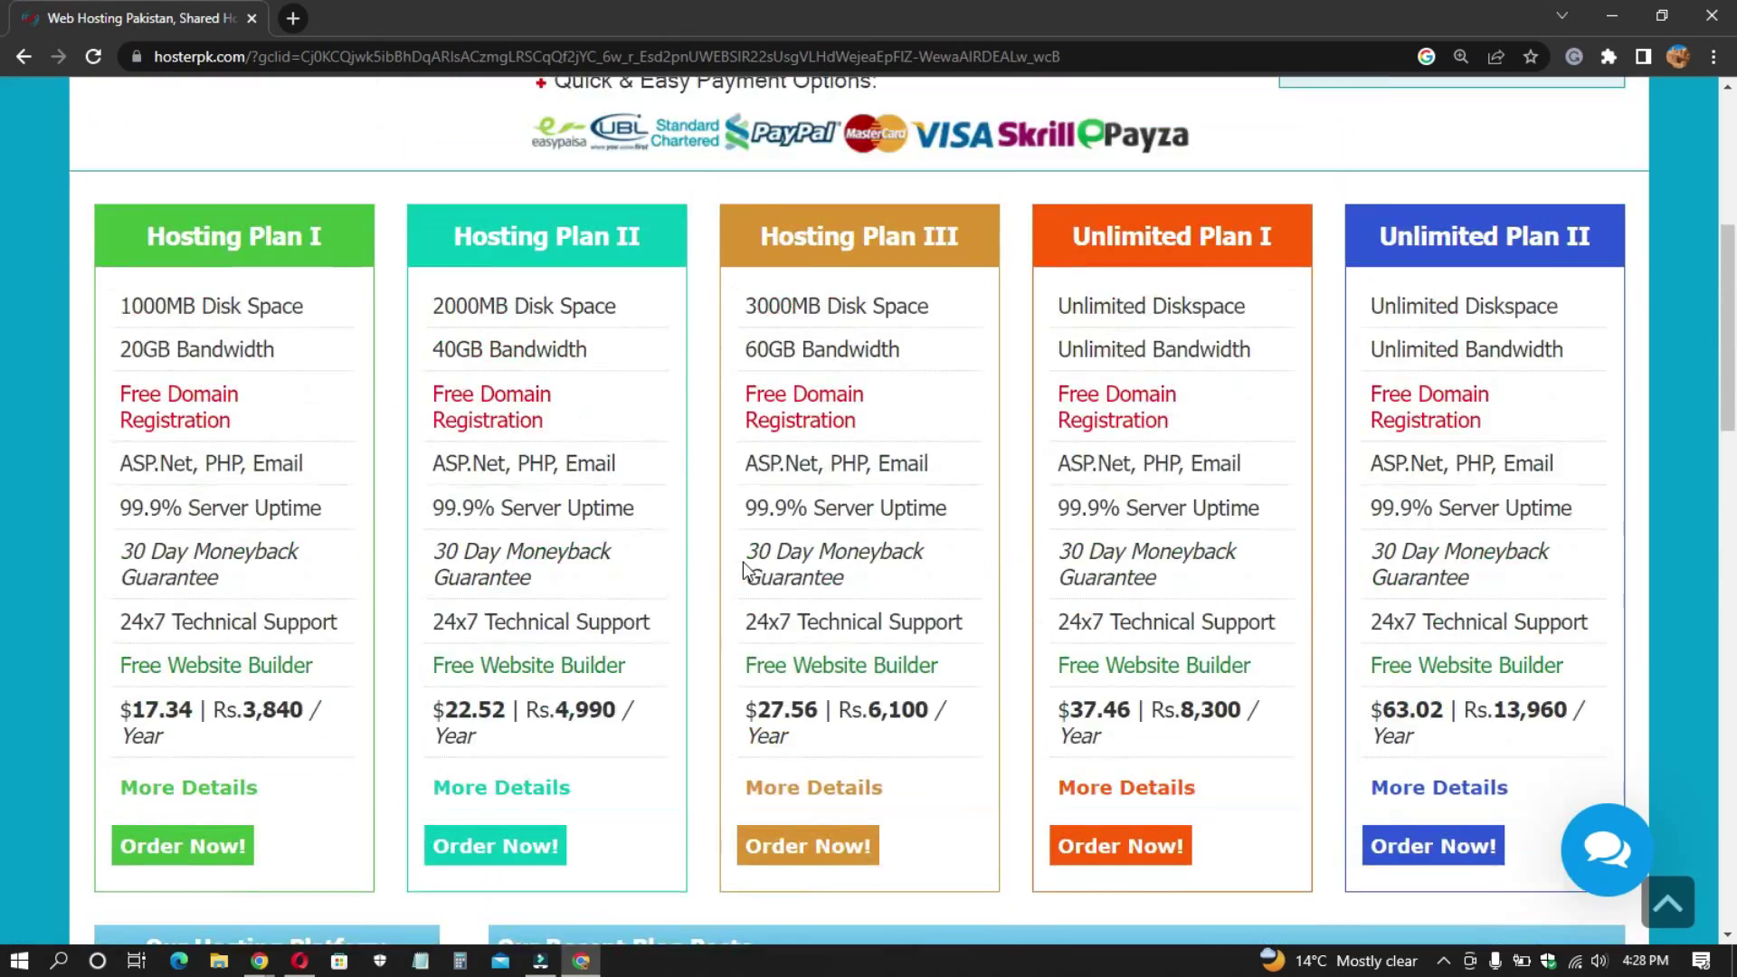
scroll(950, 574, "down", 2)
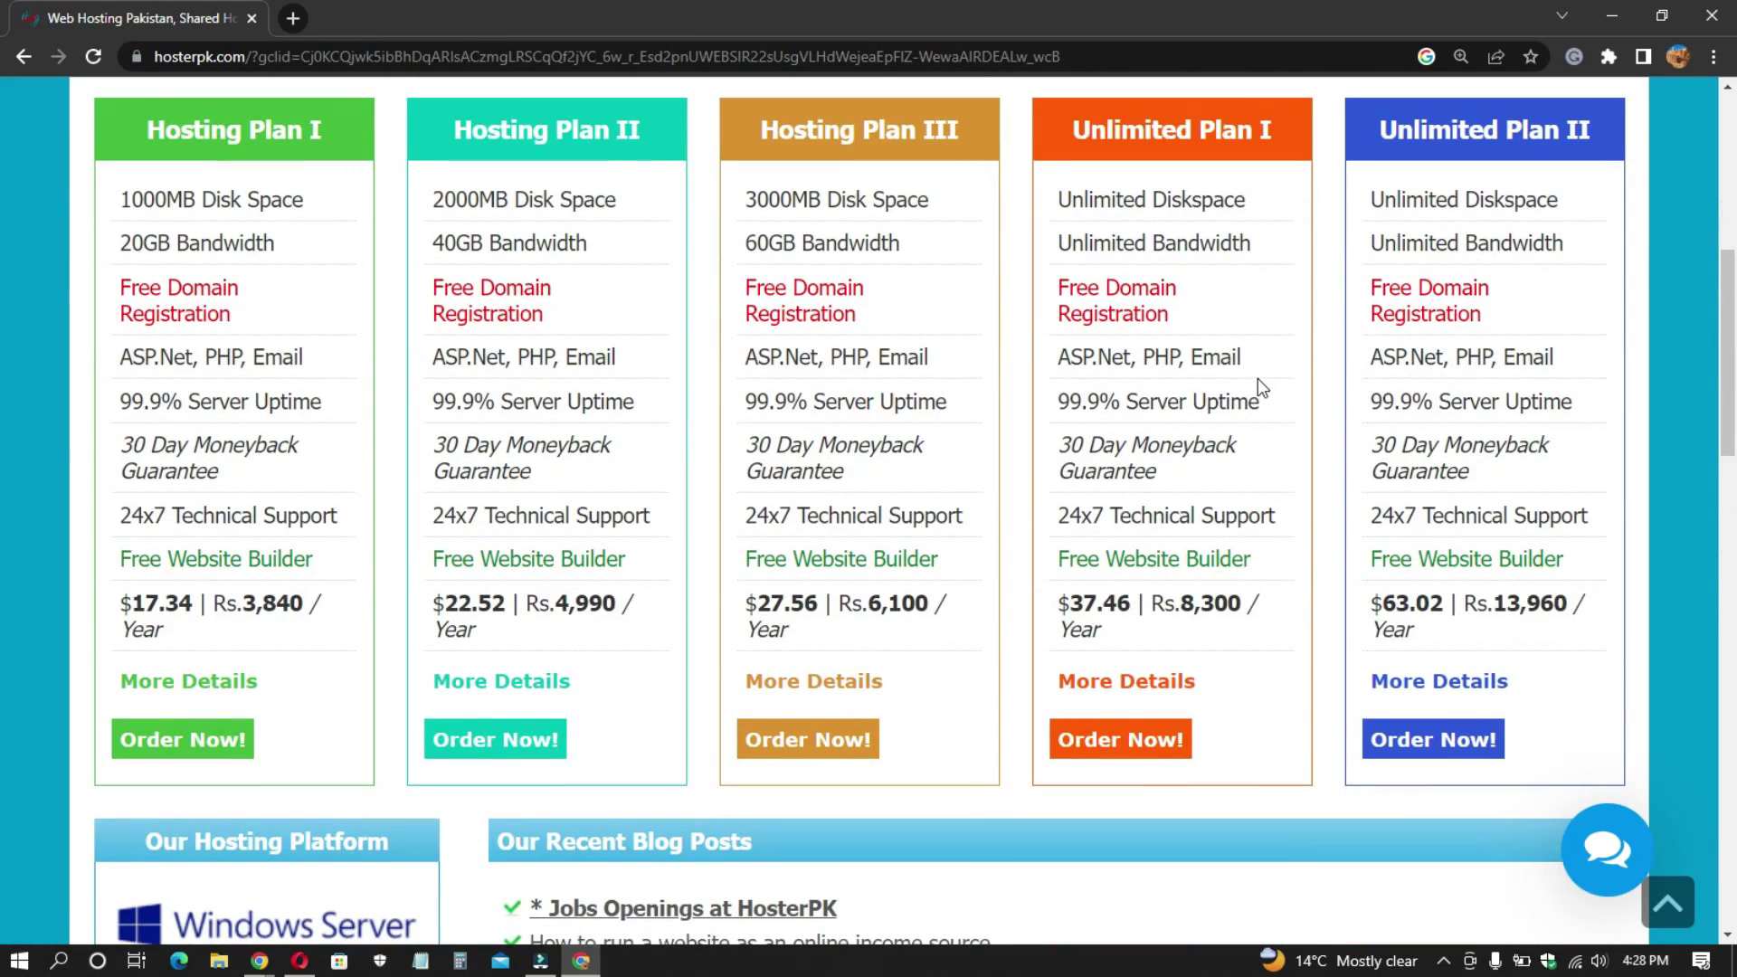
scroll(1176, 316, "up", 1)
left_click_drag(1104, 232, 1122, 850)
left_click(1457, 237)
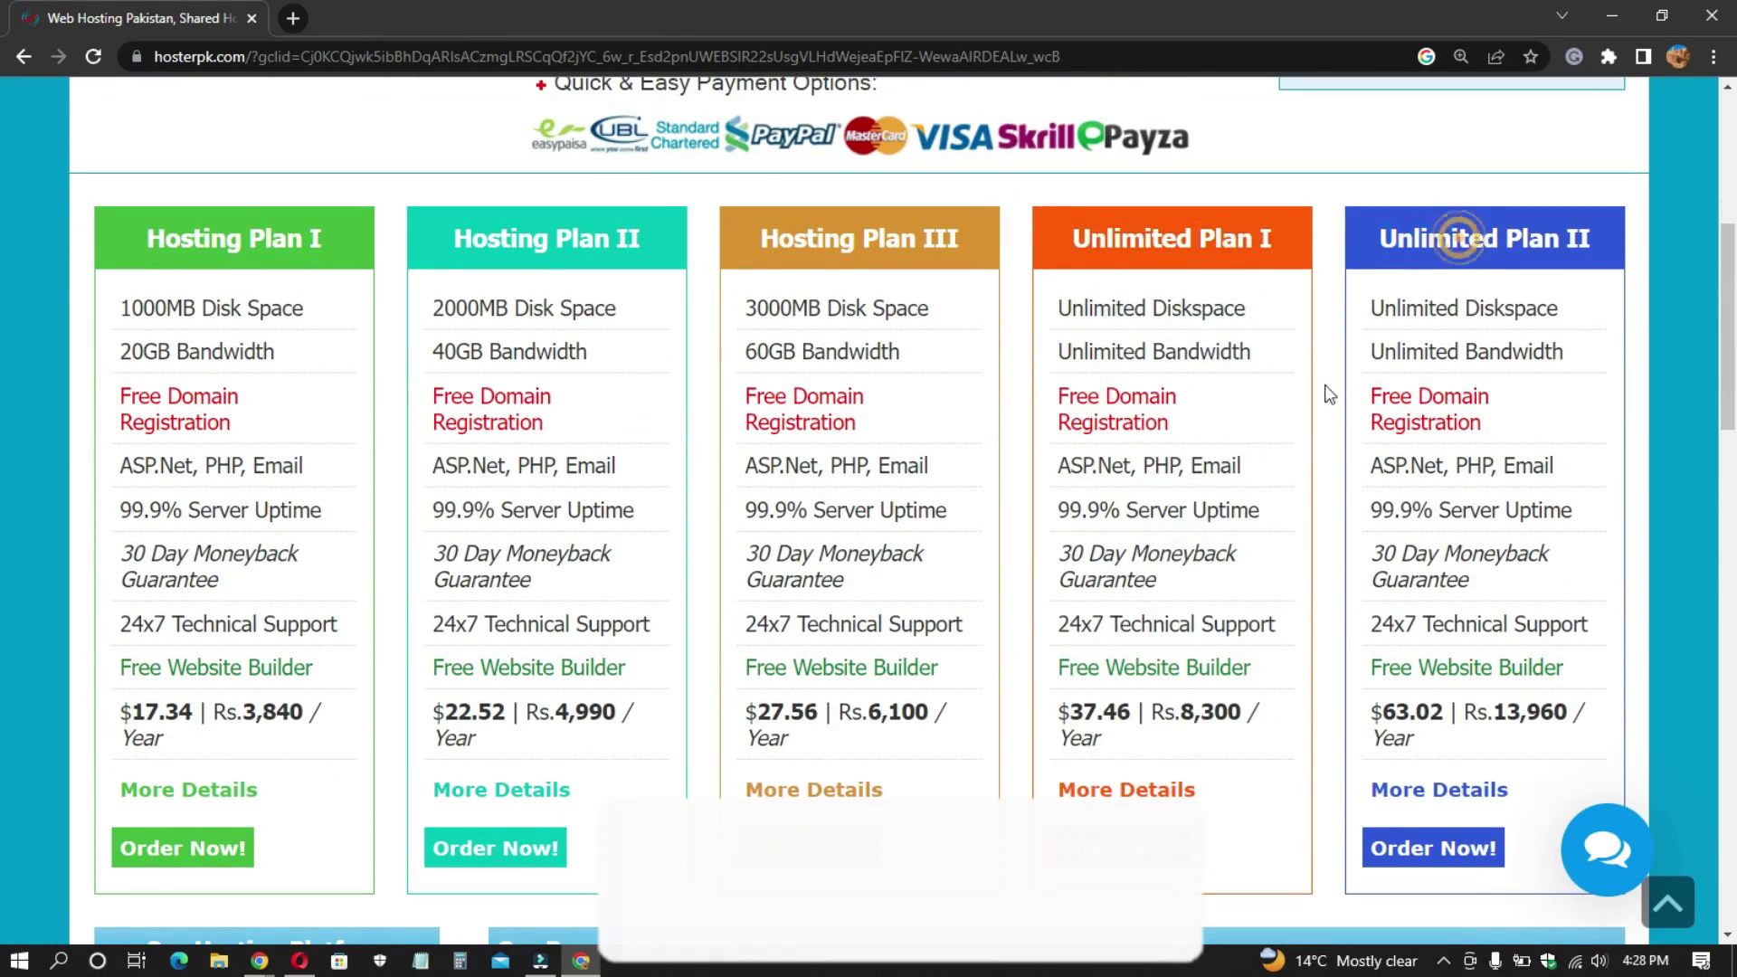
scroll(1178, 608, "down", 1)
double_click(1203, 604)
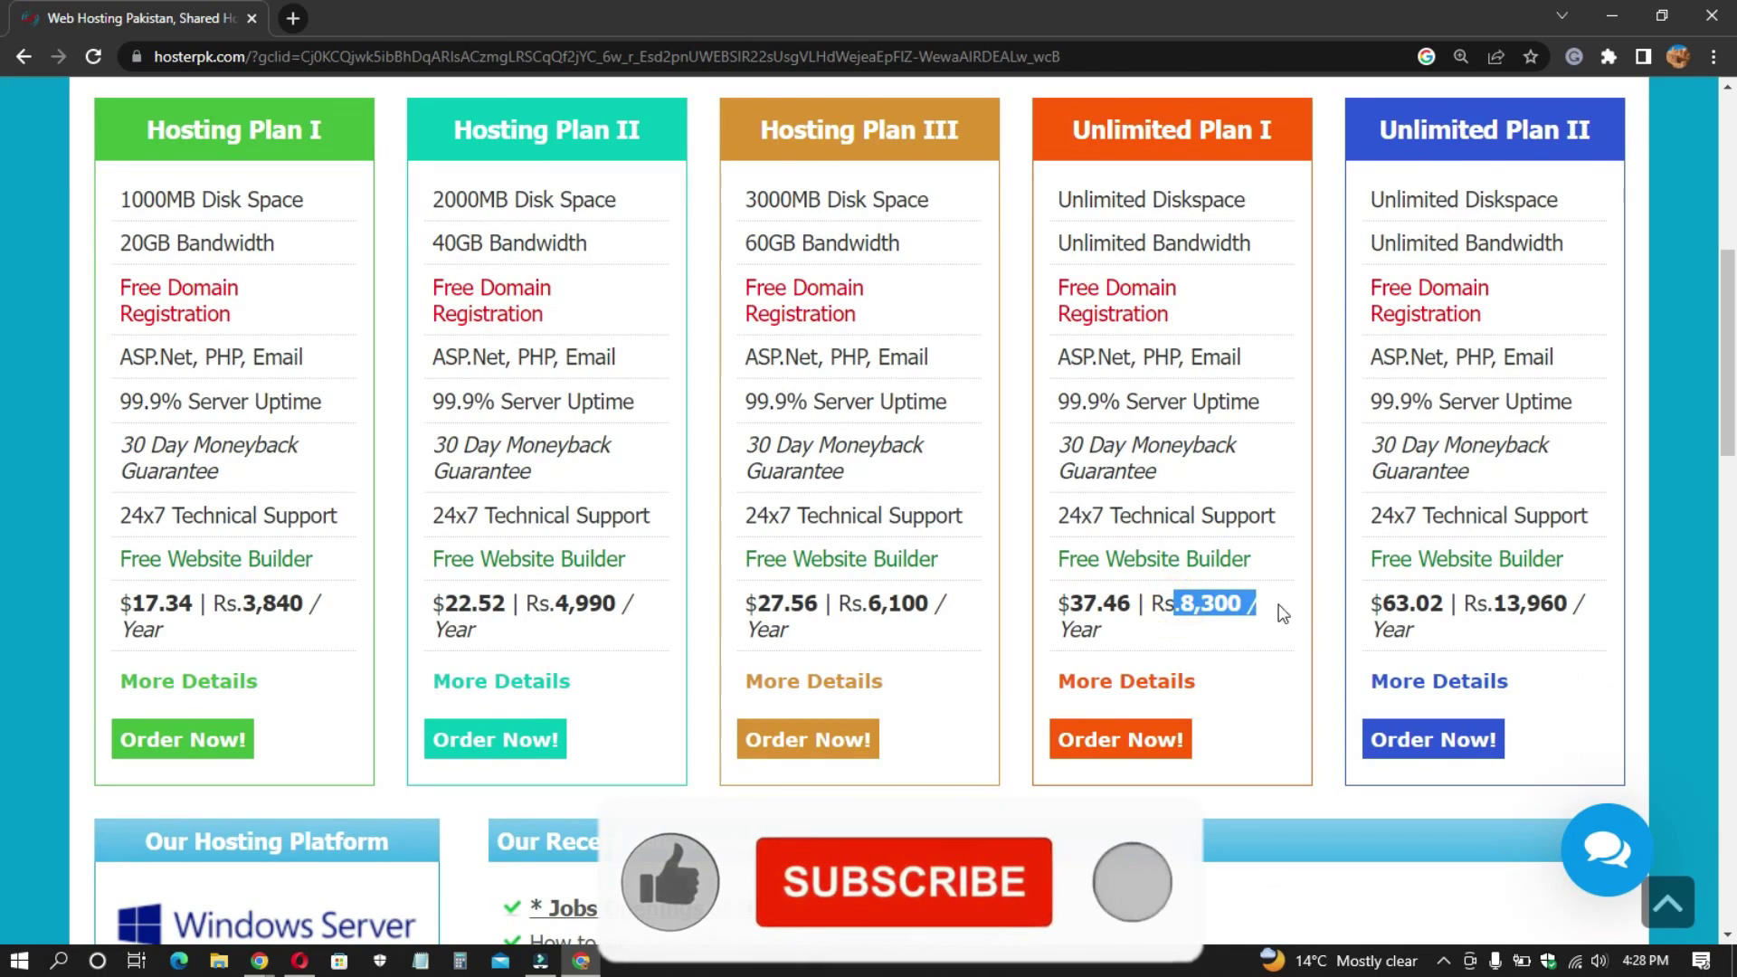
double_click(1533, 604)
left_click(1541, 597)
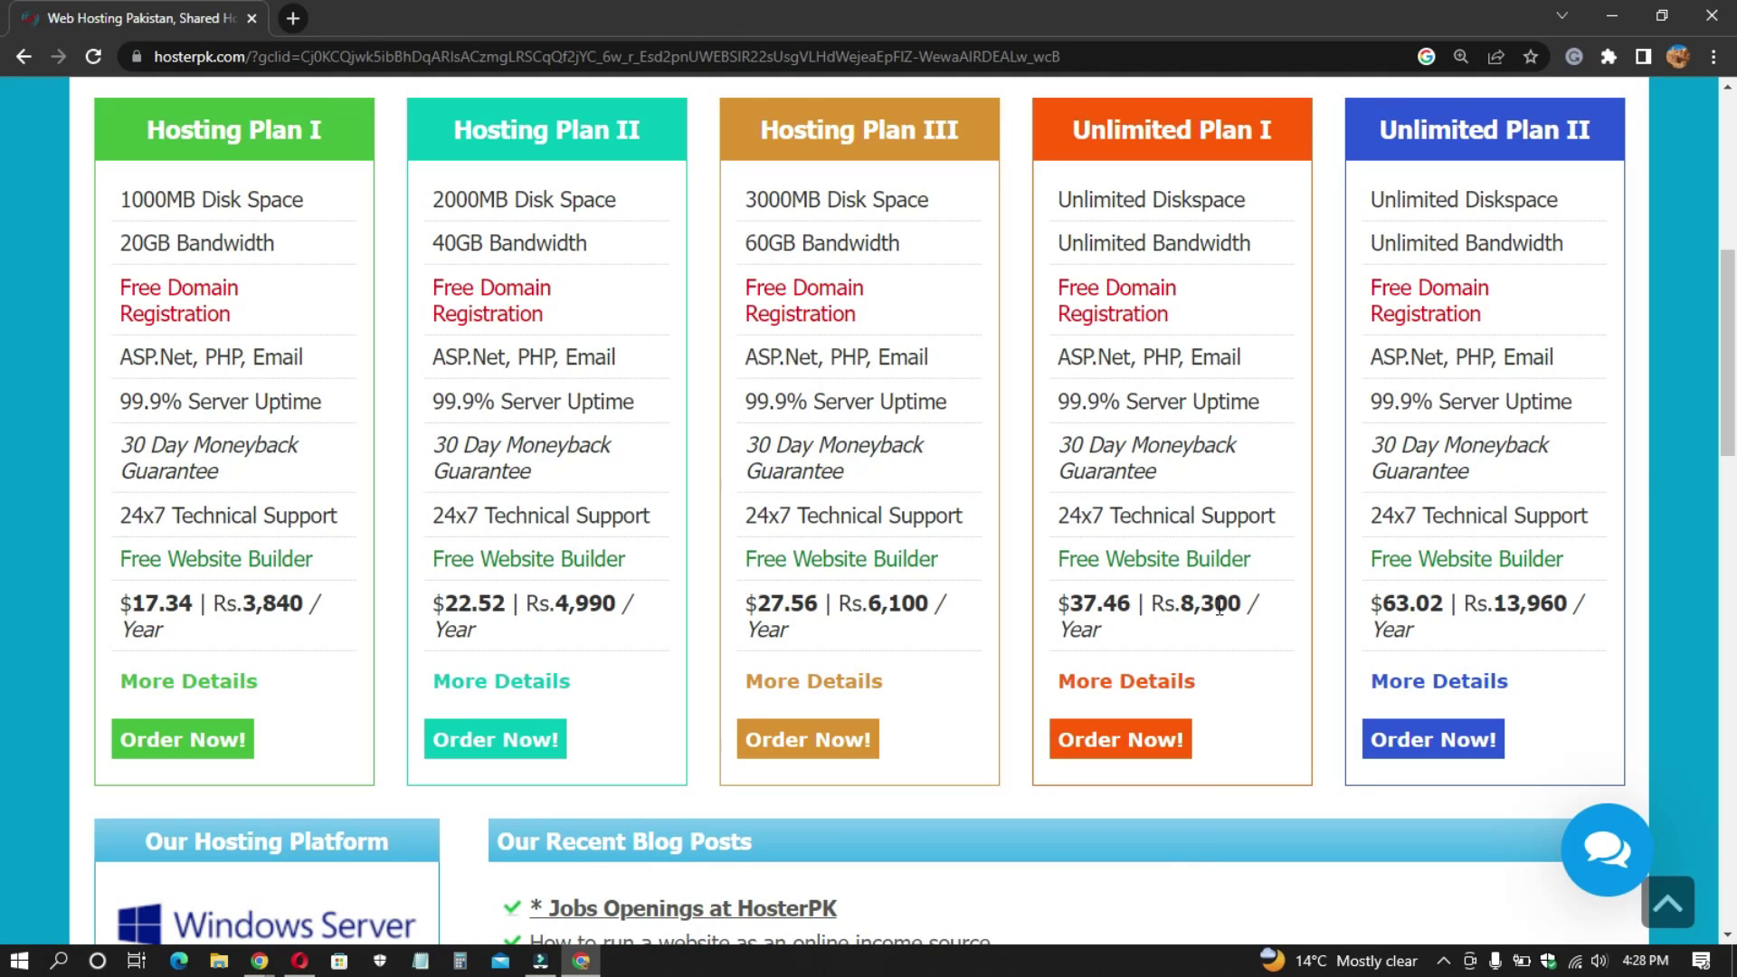
- Order Unlimited Plan II and check whether the new domain samalitv2.com can be registered
left_click(1473, 743)
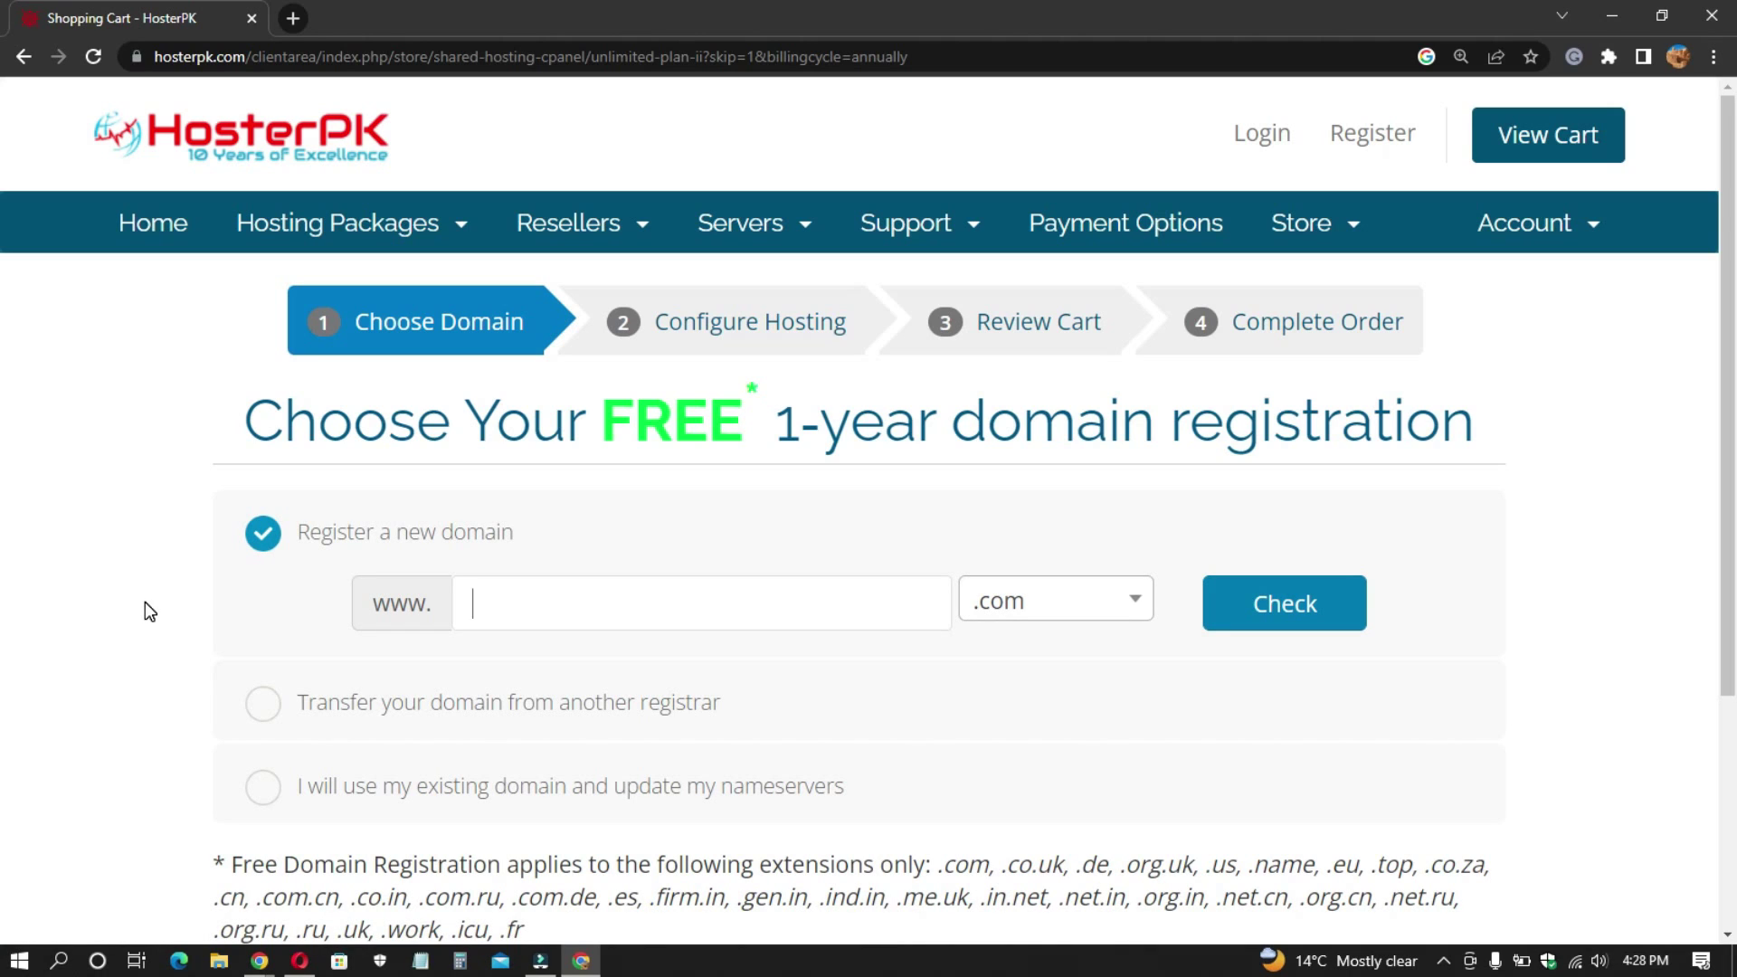
scroll(470, 582, "down", 1)
left_click(548, 493)
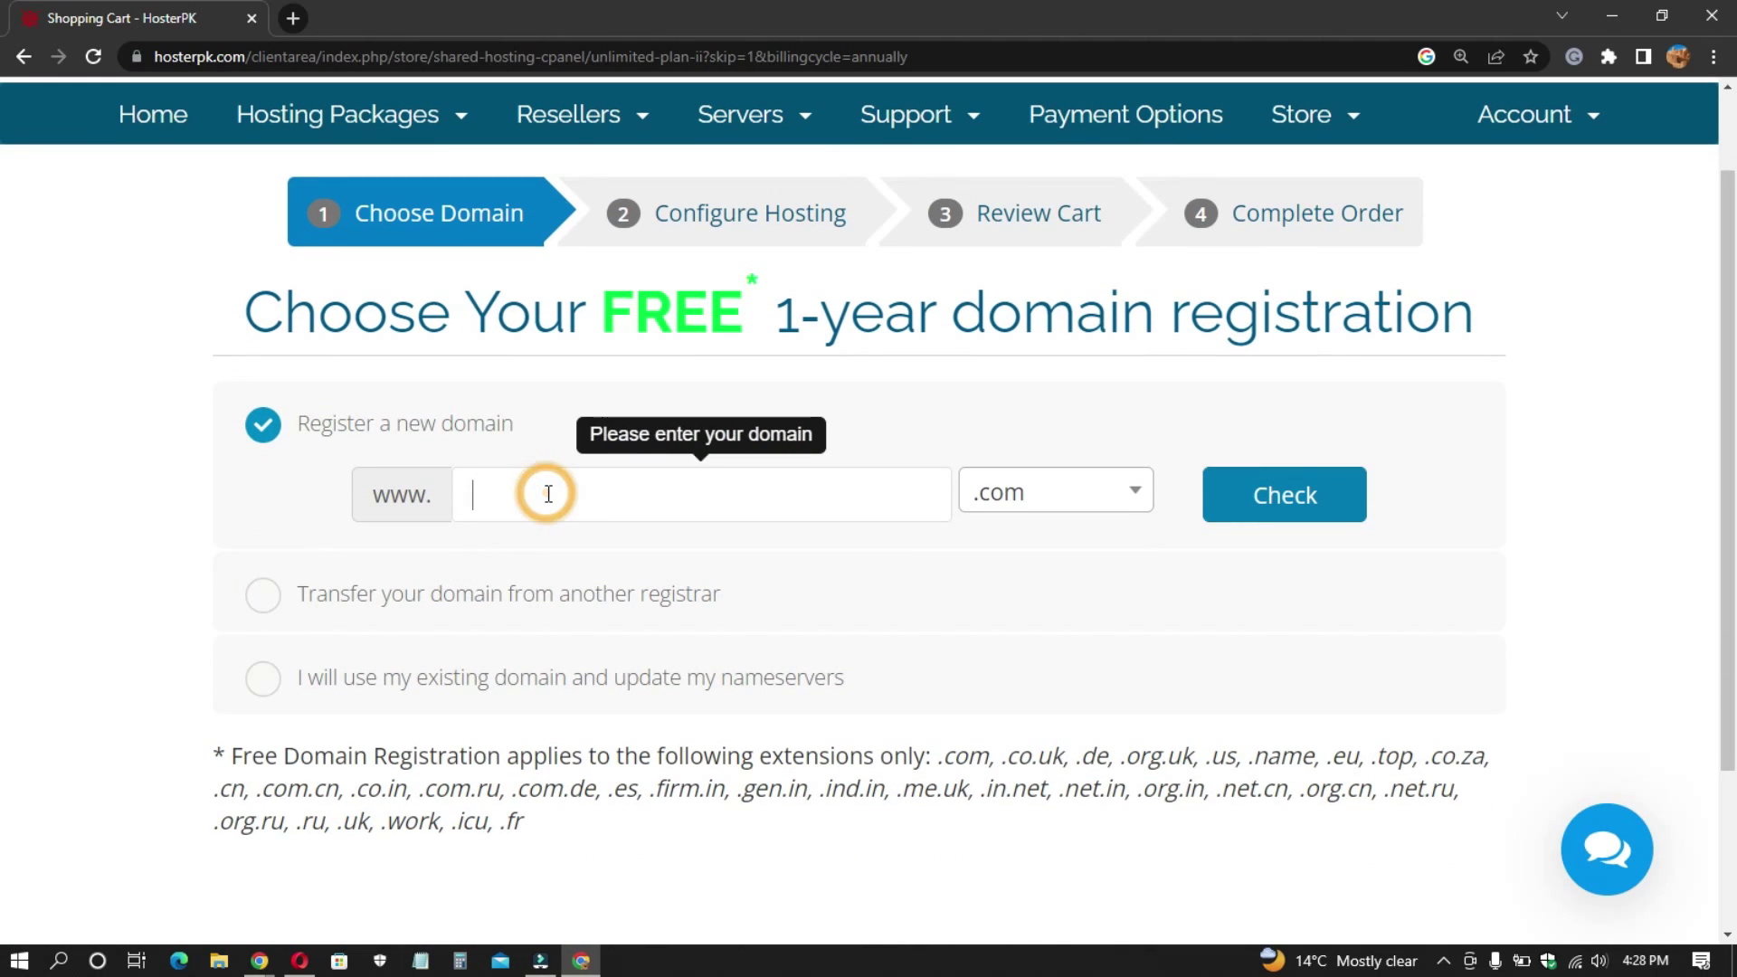
type("sa")
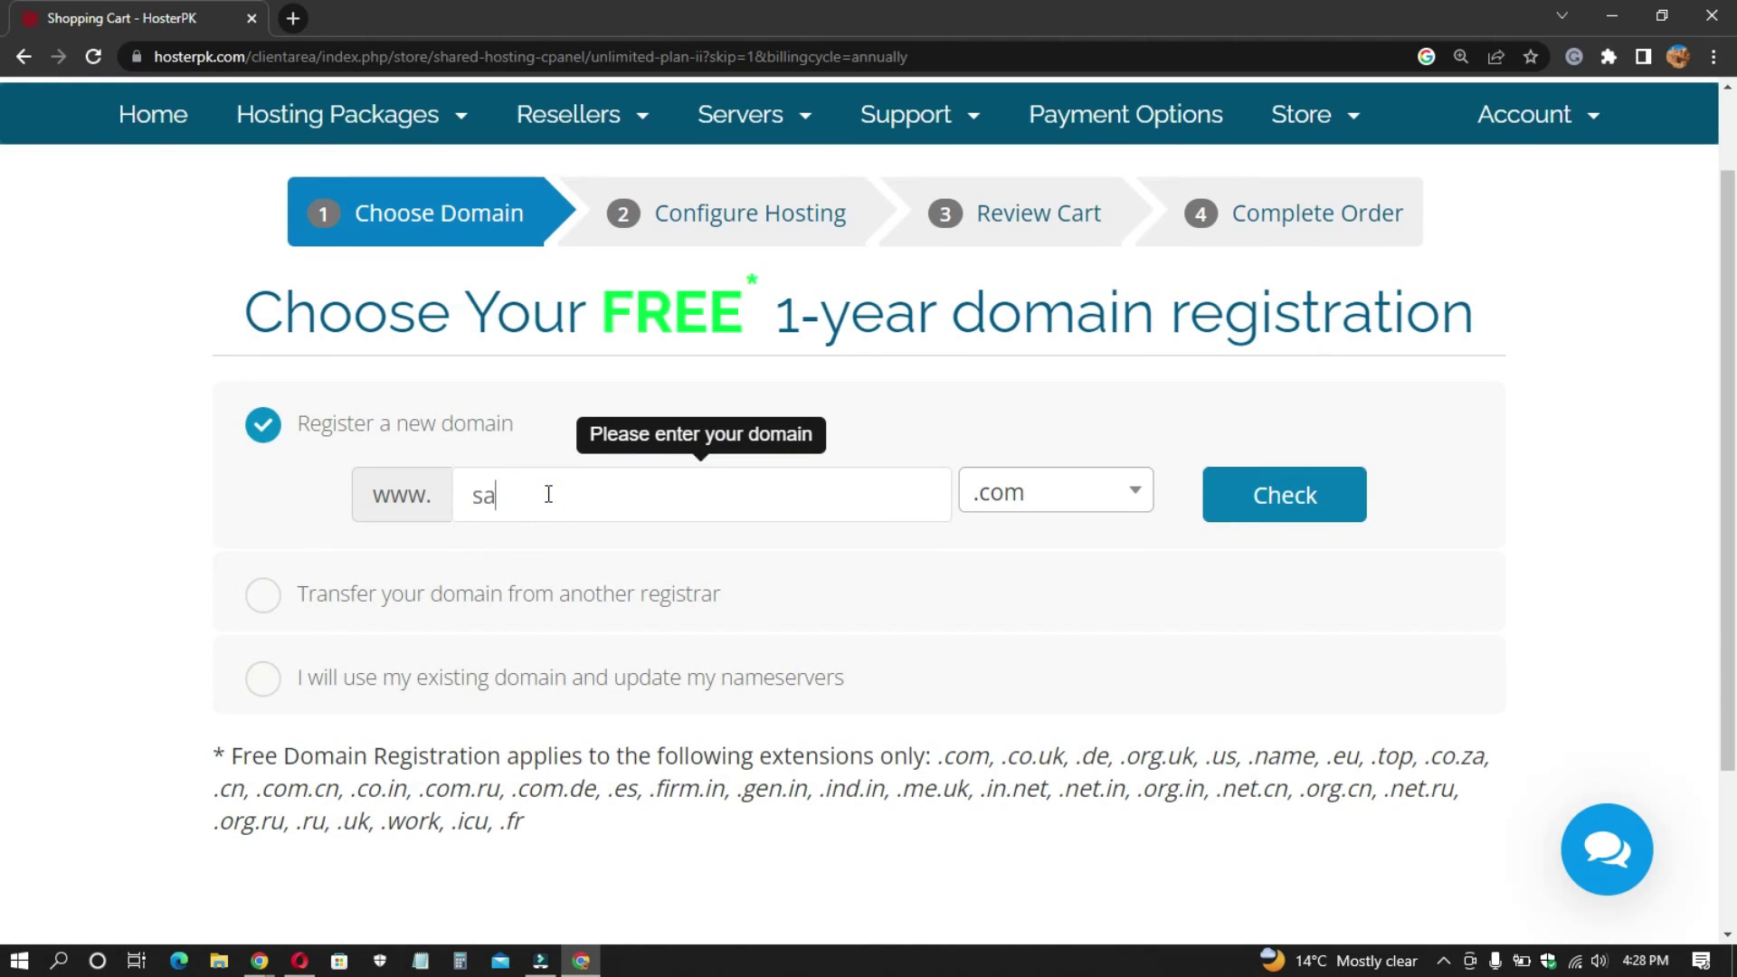
type("malitv2")
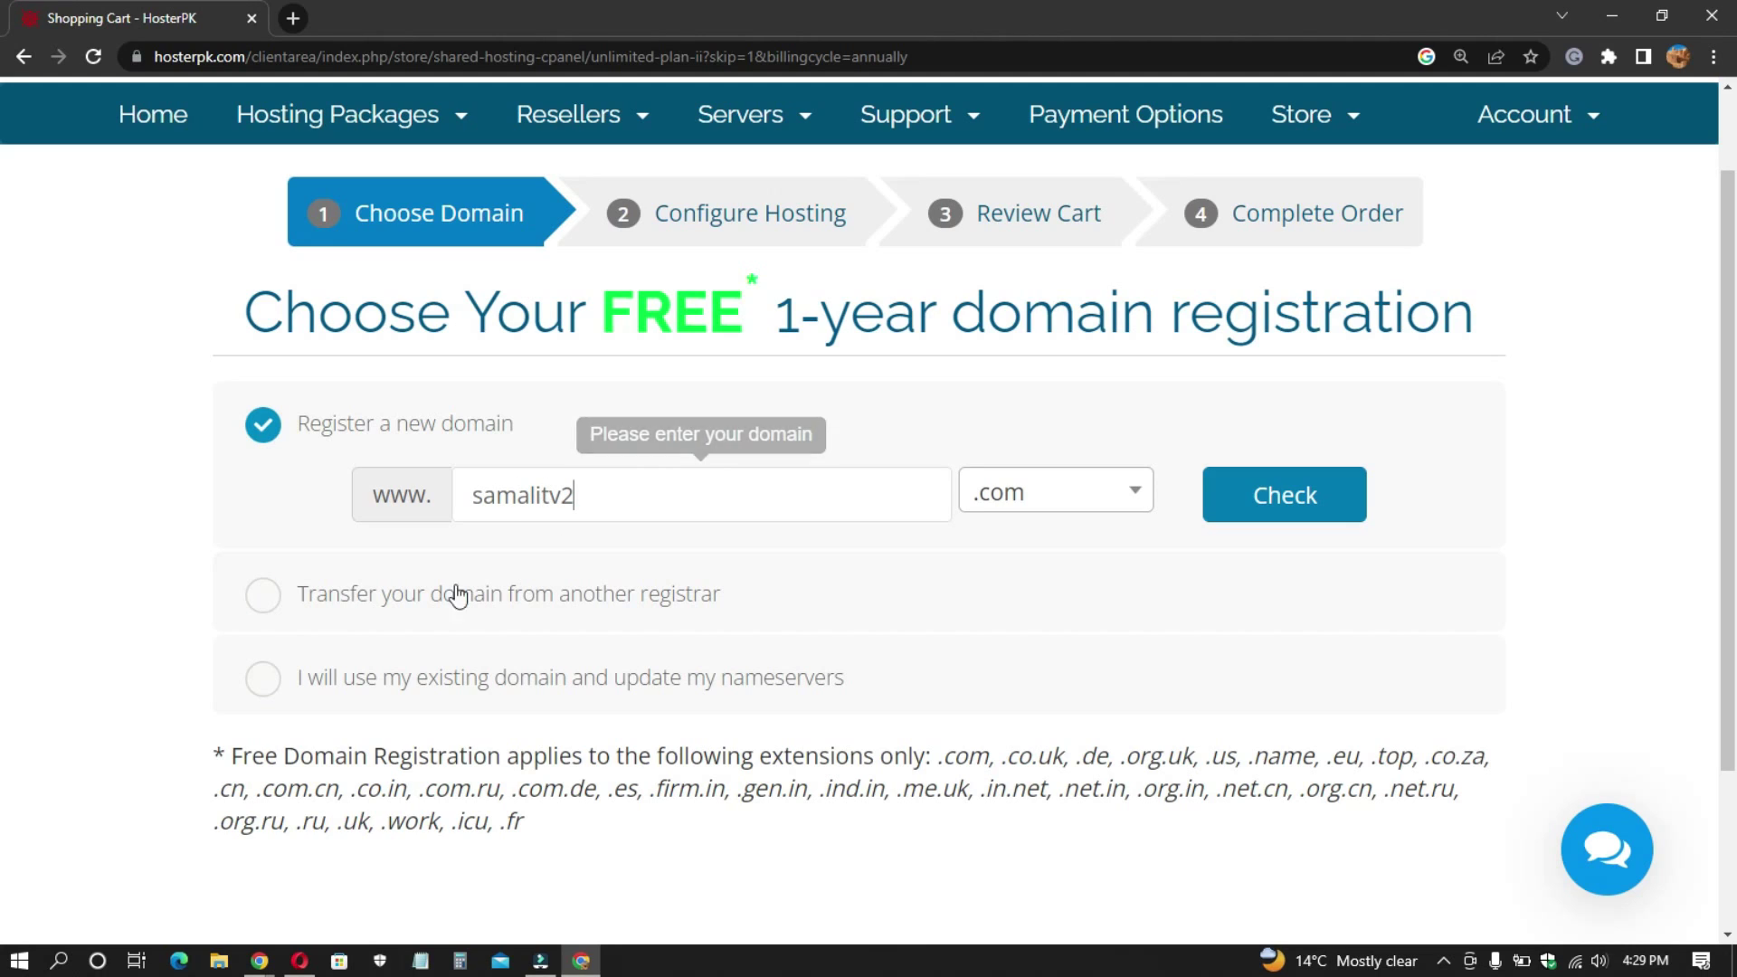
left_click(601, 507)
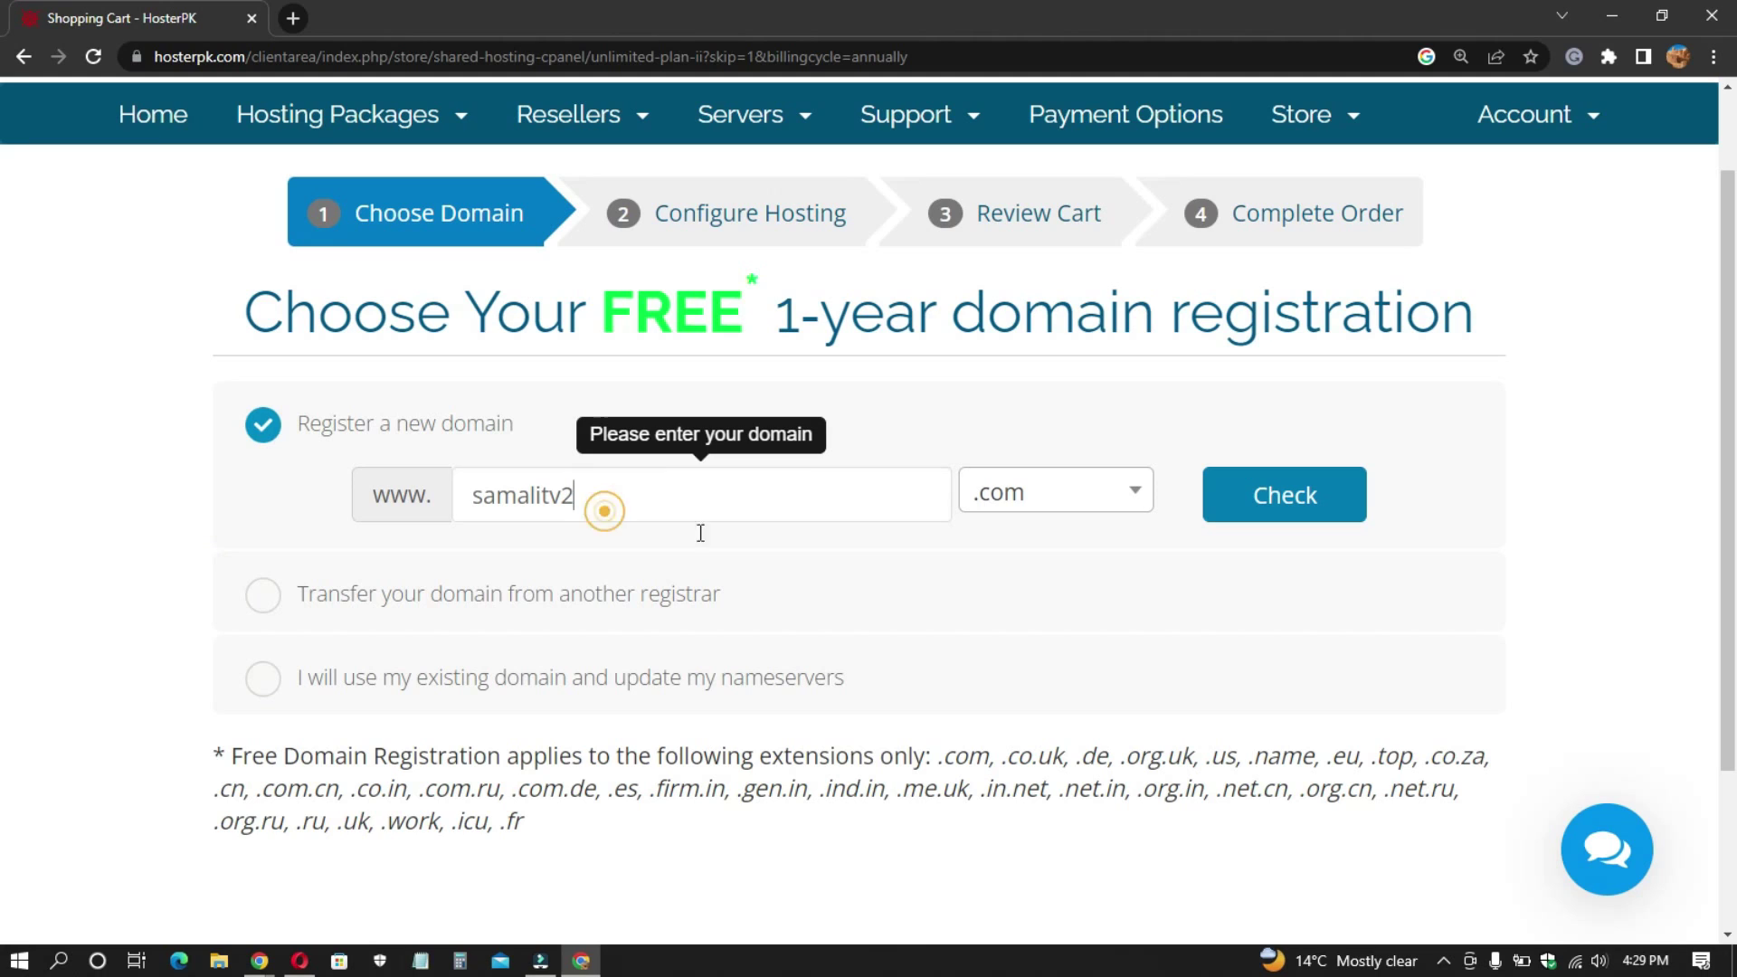
left_click(1327, 496)
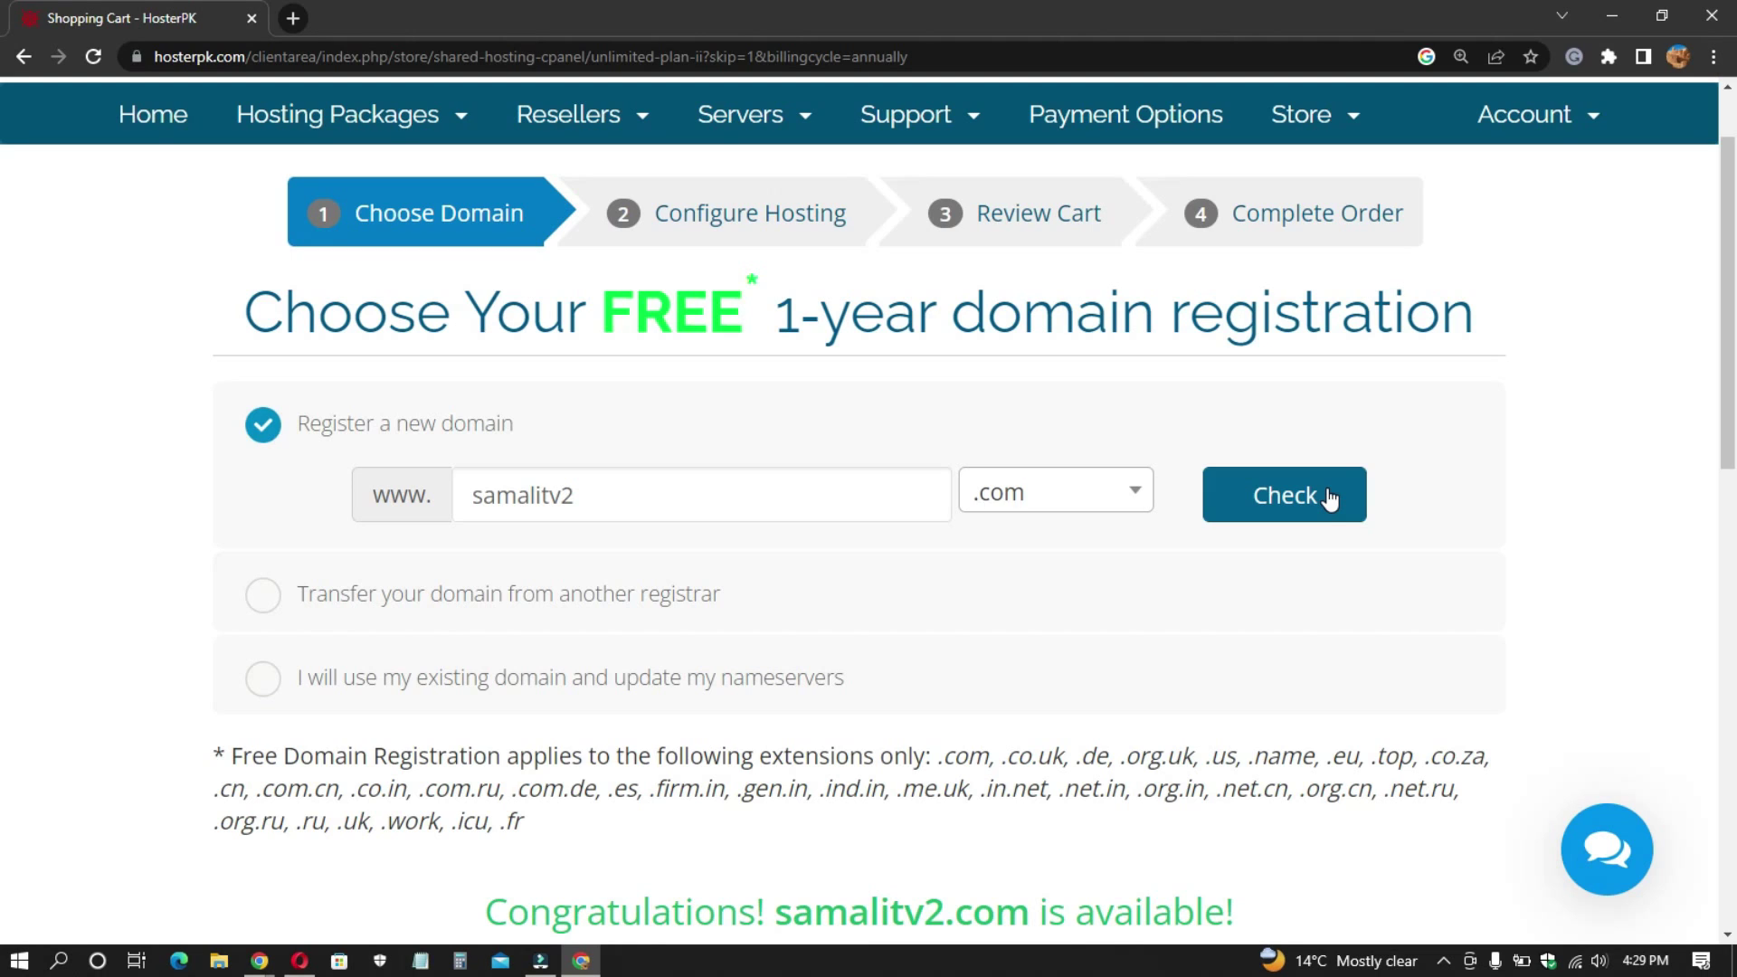
- Review the availability result for samalitv2.com and the list of suggested domains with their prices
scroll(847, 713, "down", 2)
left_click_drag(481, 697, 1252, 701)
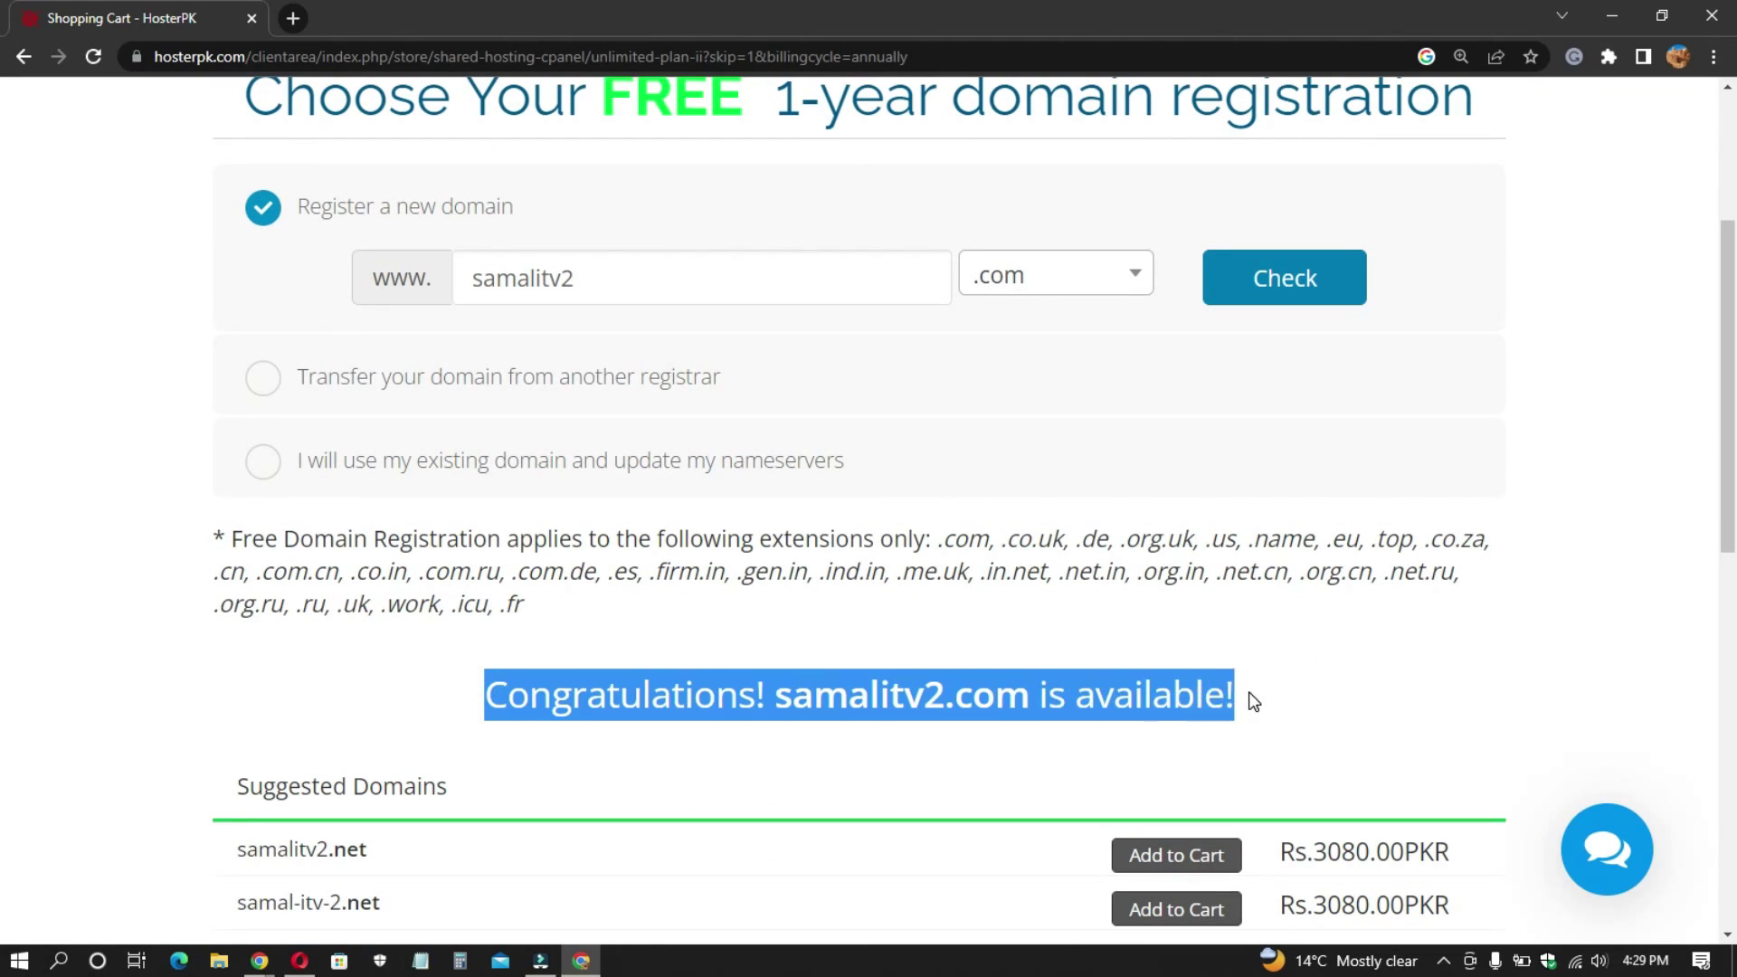
left_click(1252, 693)
scroll(1187, 664, "down", 2)
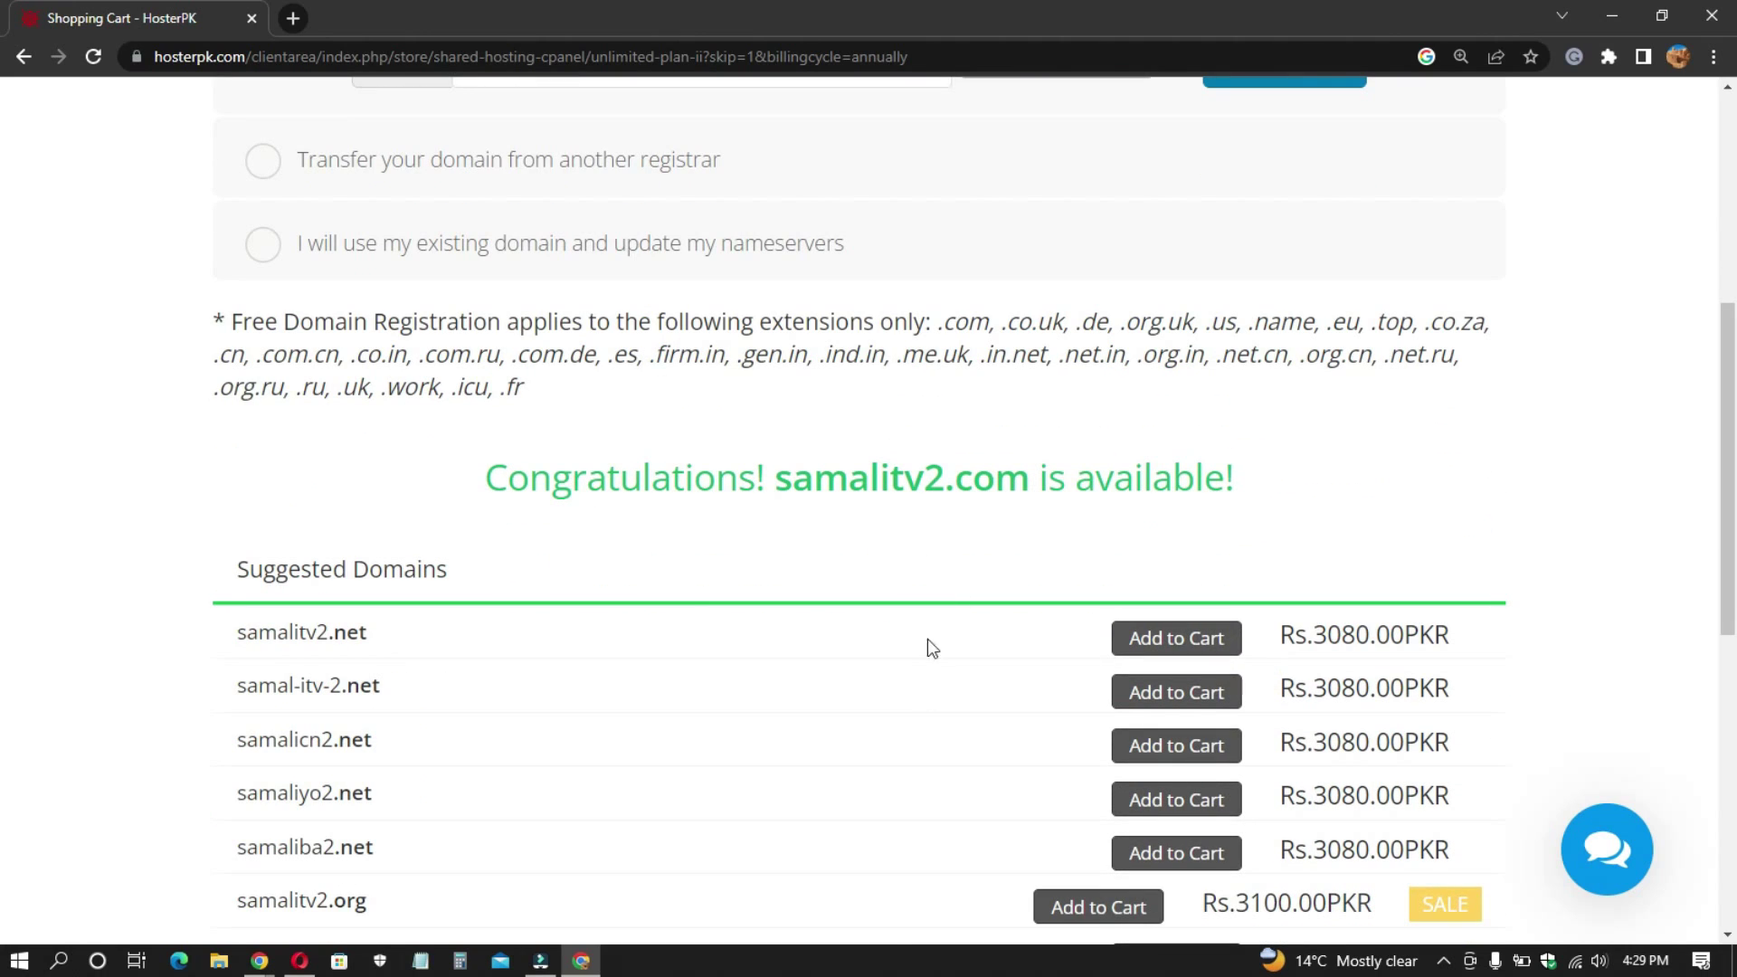
scroll(964, 503, "up", 3)
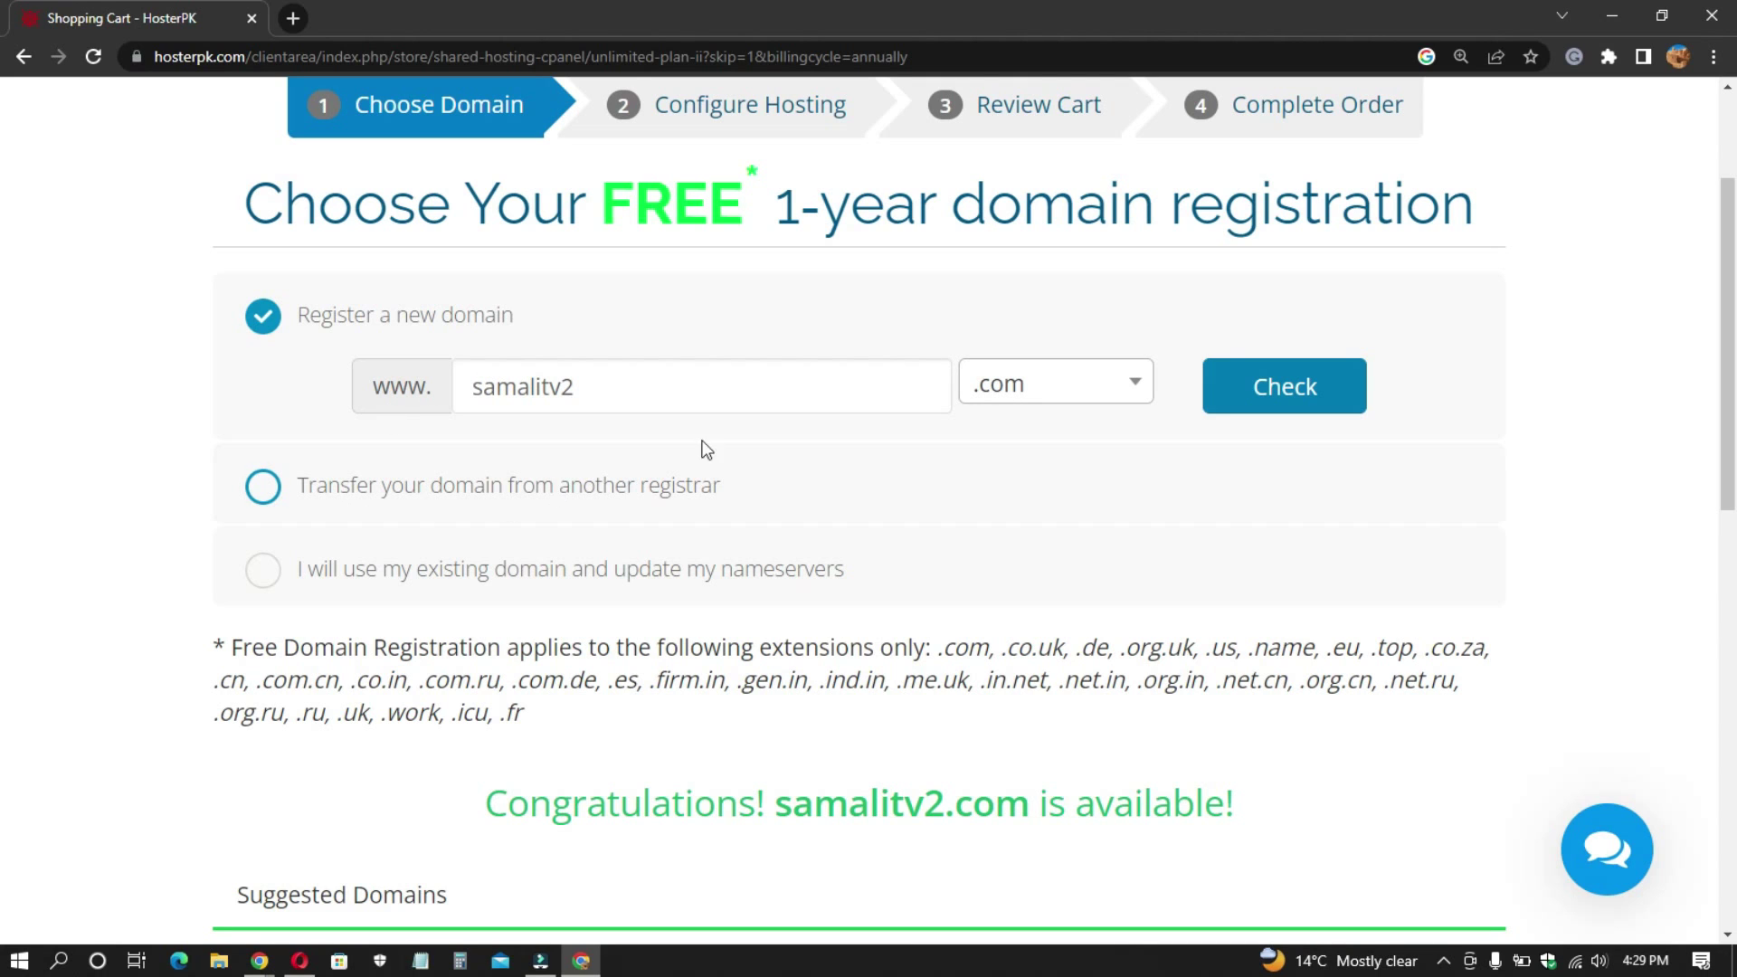
scroll(748, 594, "down", 10)
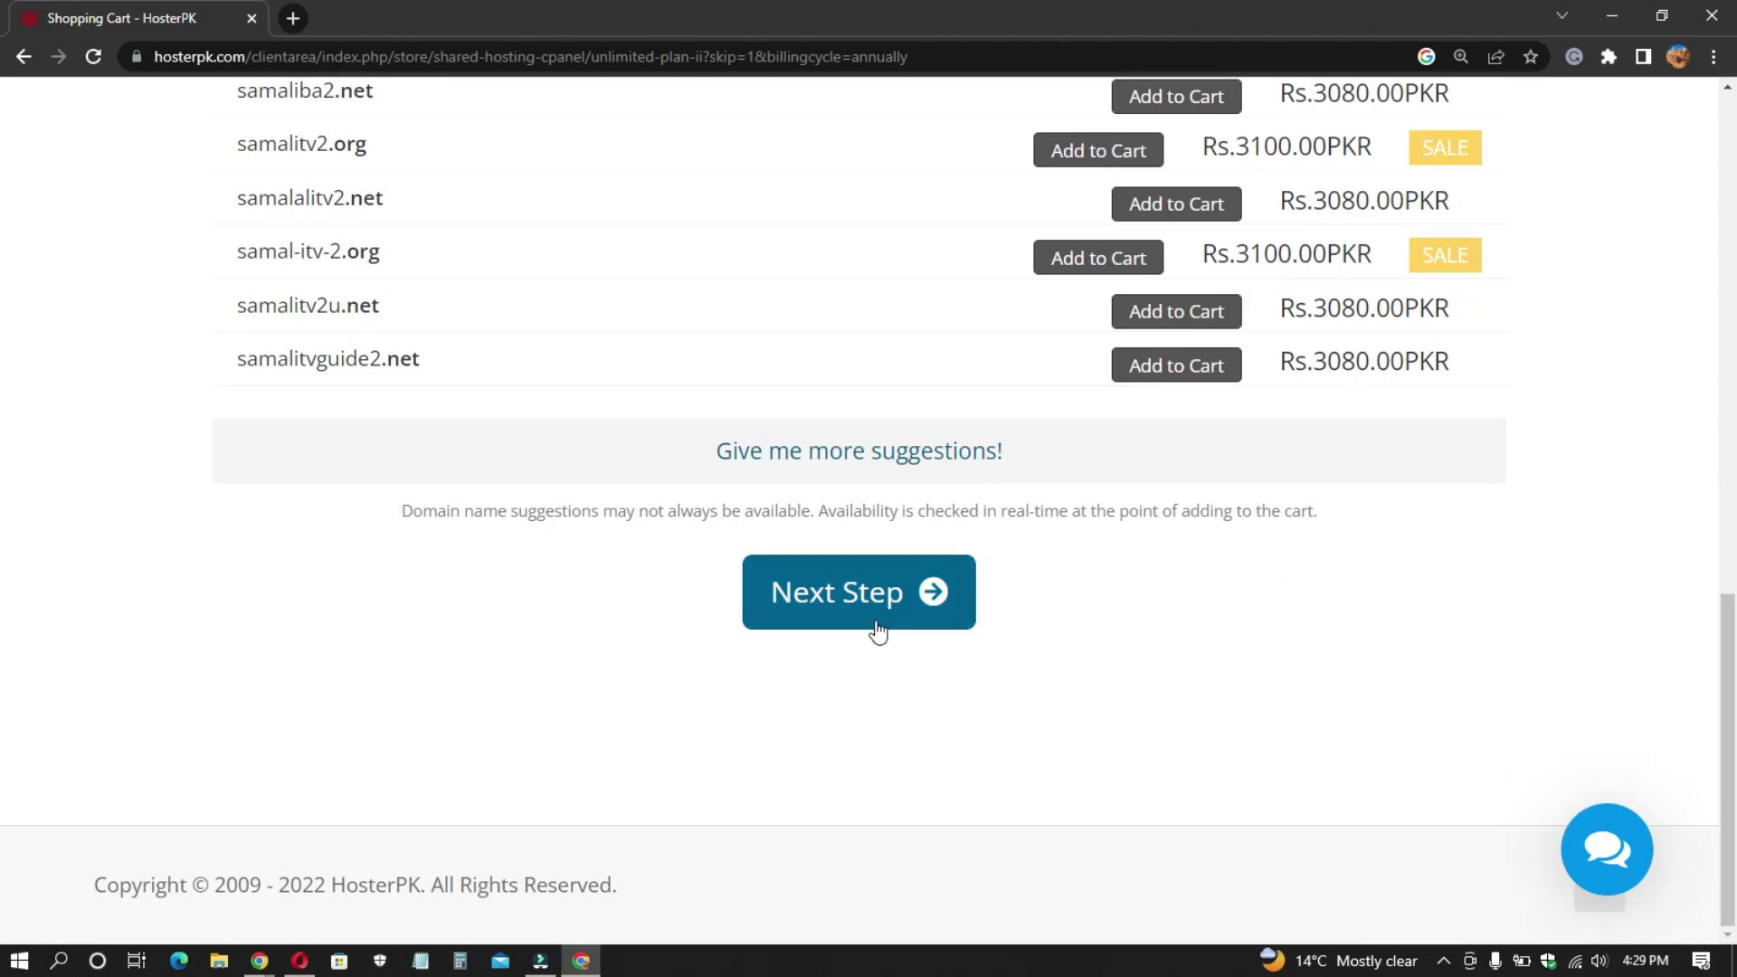
scroll(1241, 626, "up", 10)
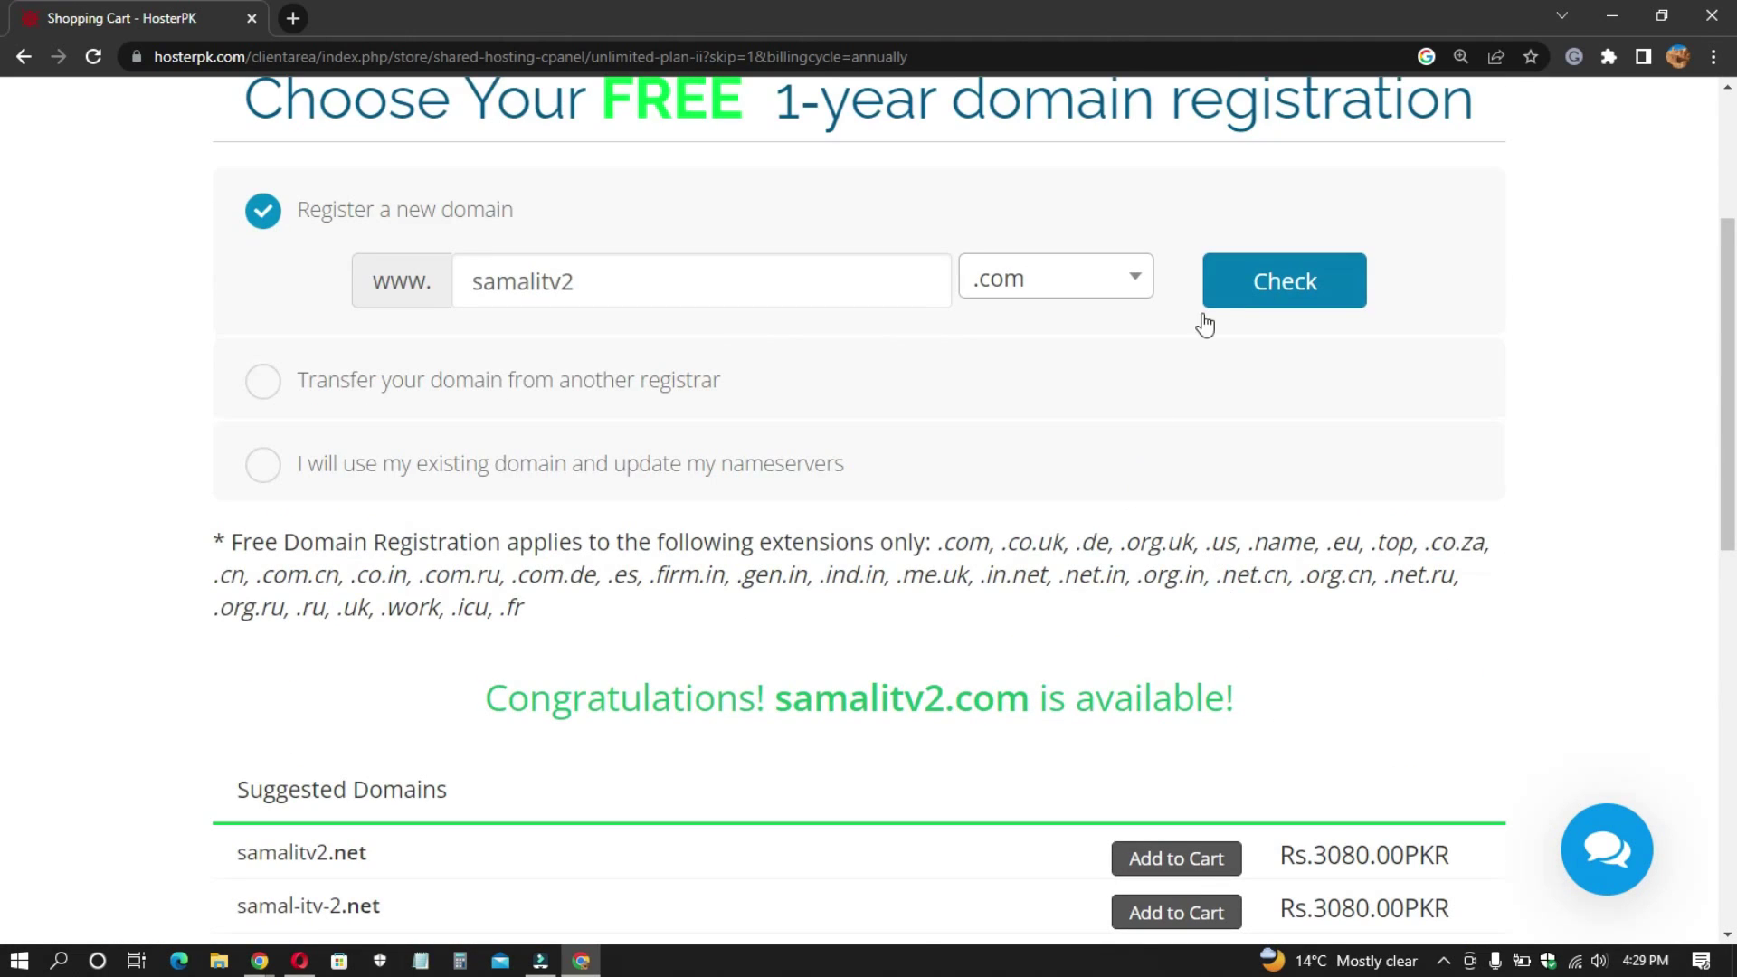
- Continue the order with samalitv2.com to the hosting configuration, without adding any suggested domain
scroll(905, 730, "down", 6)
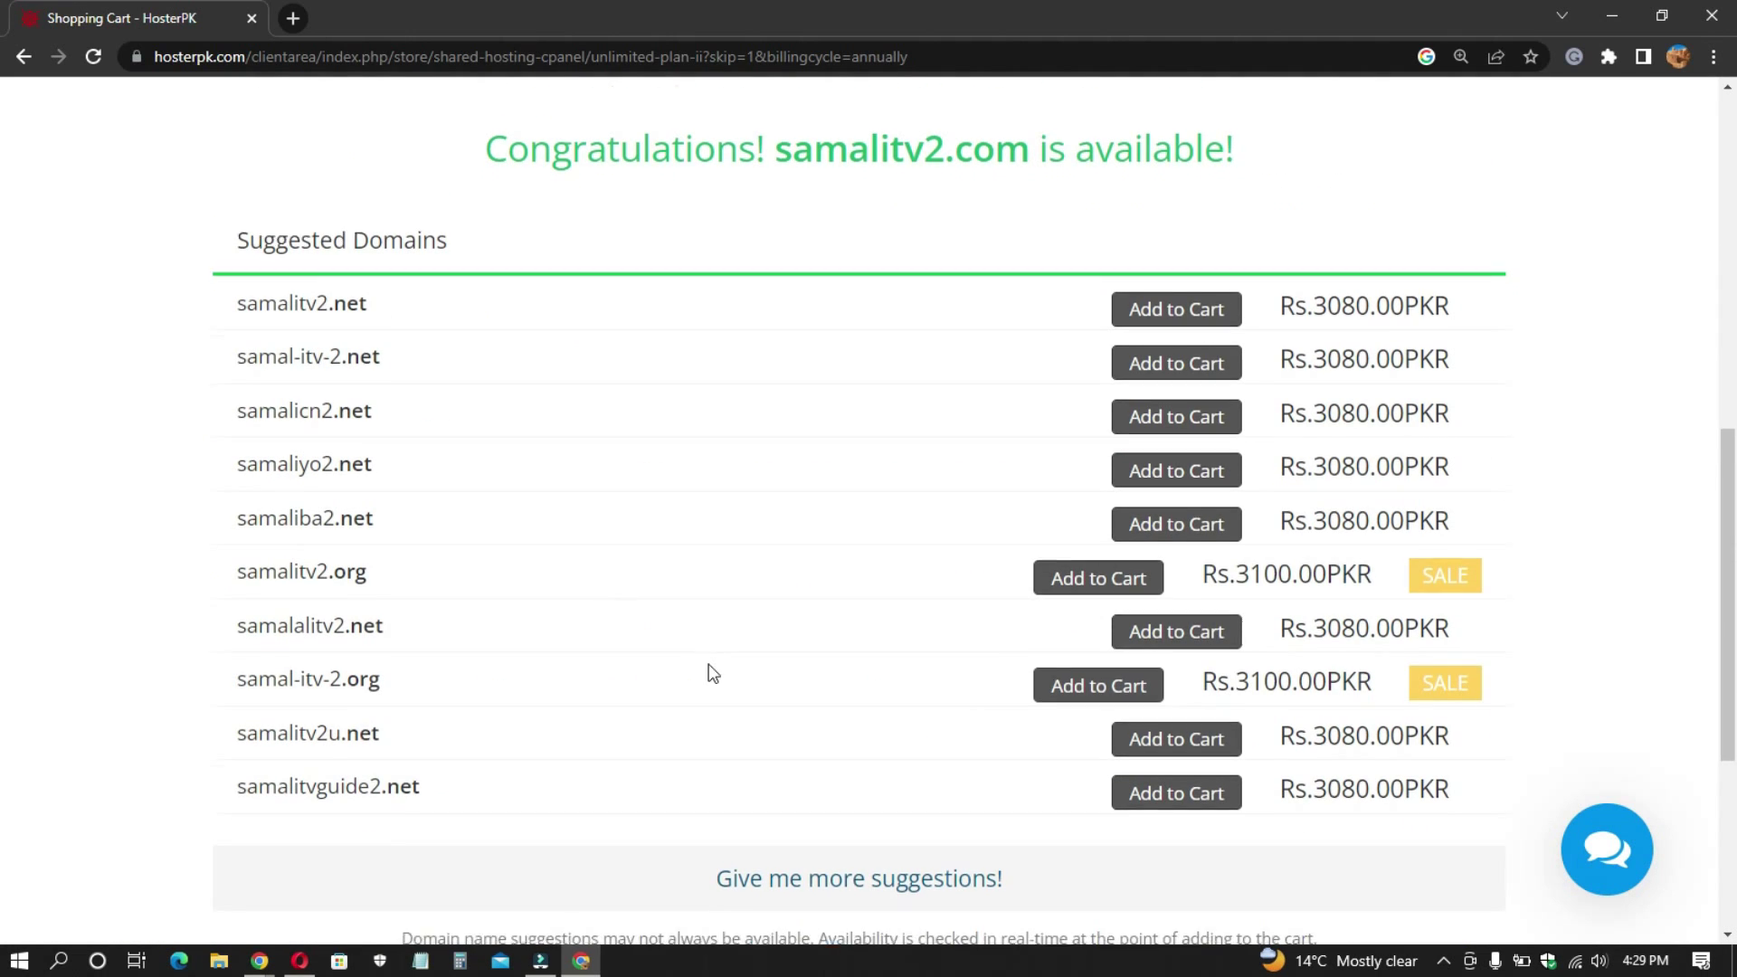
scroll(920, 667, "down", 3)
left_click(894, 706)
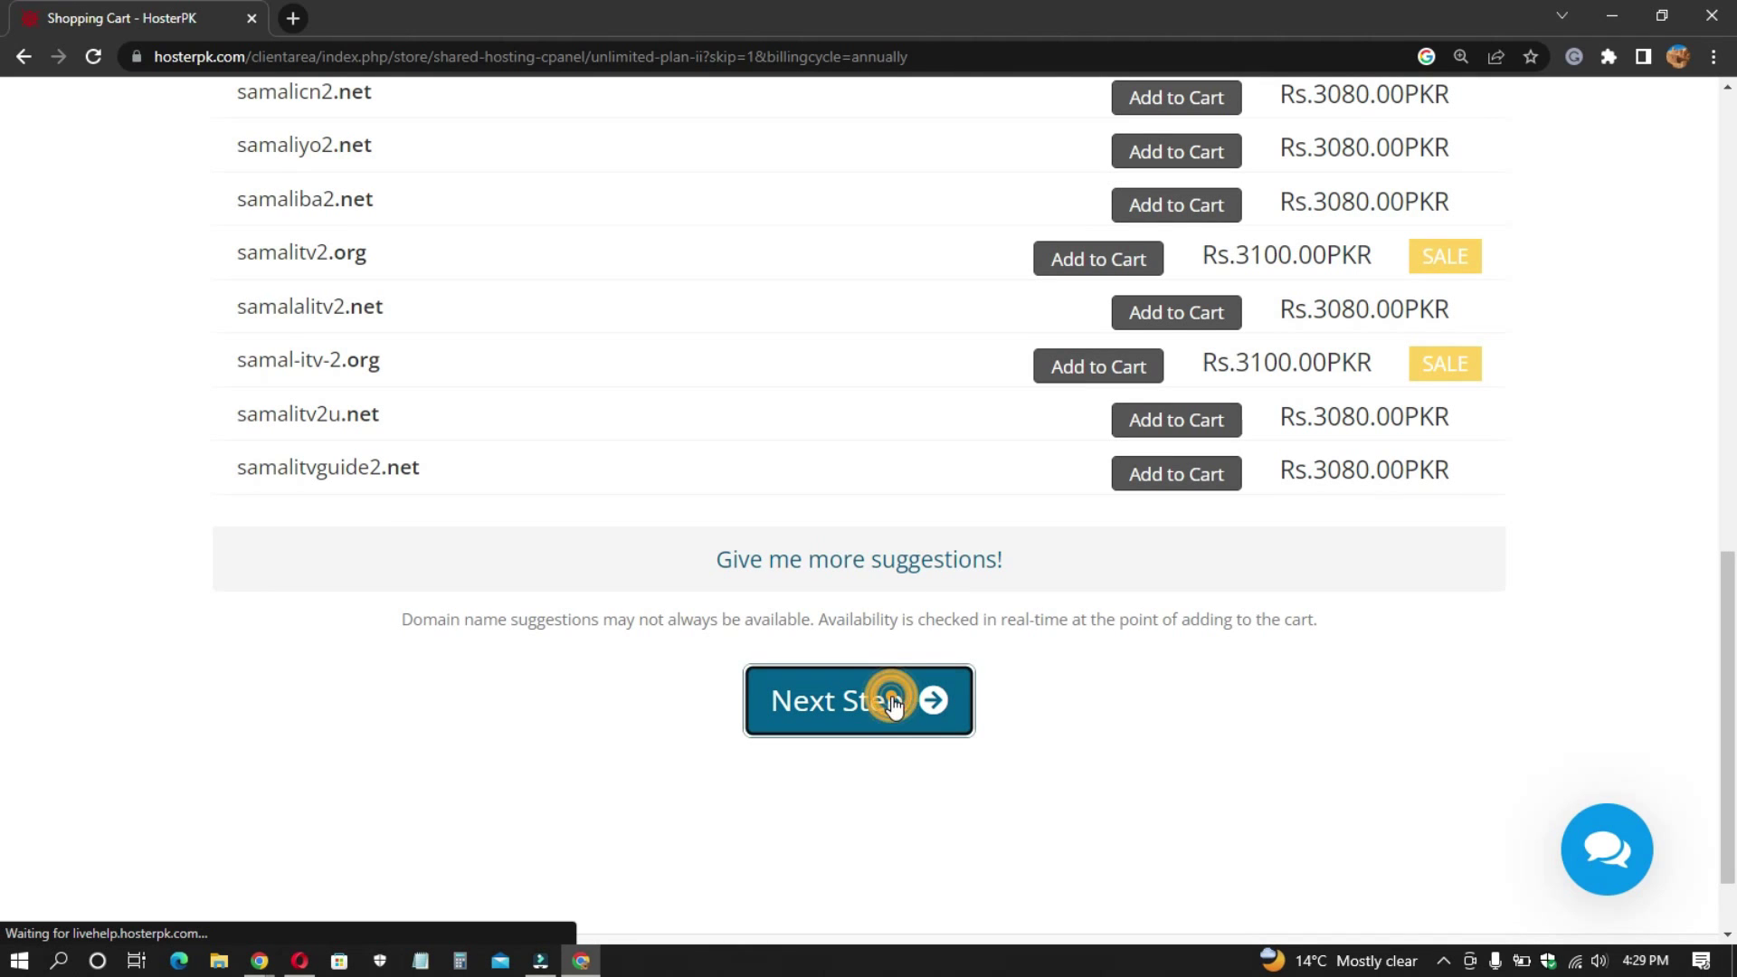
- Review the hosting configuration for Unlimited Plan II, including the backup, CDN, hack protection and platform options, the billing cycle and the order summary
scroll(375, 467, "down", 10)
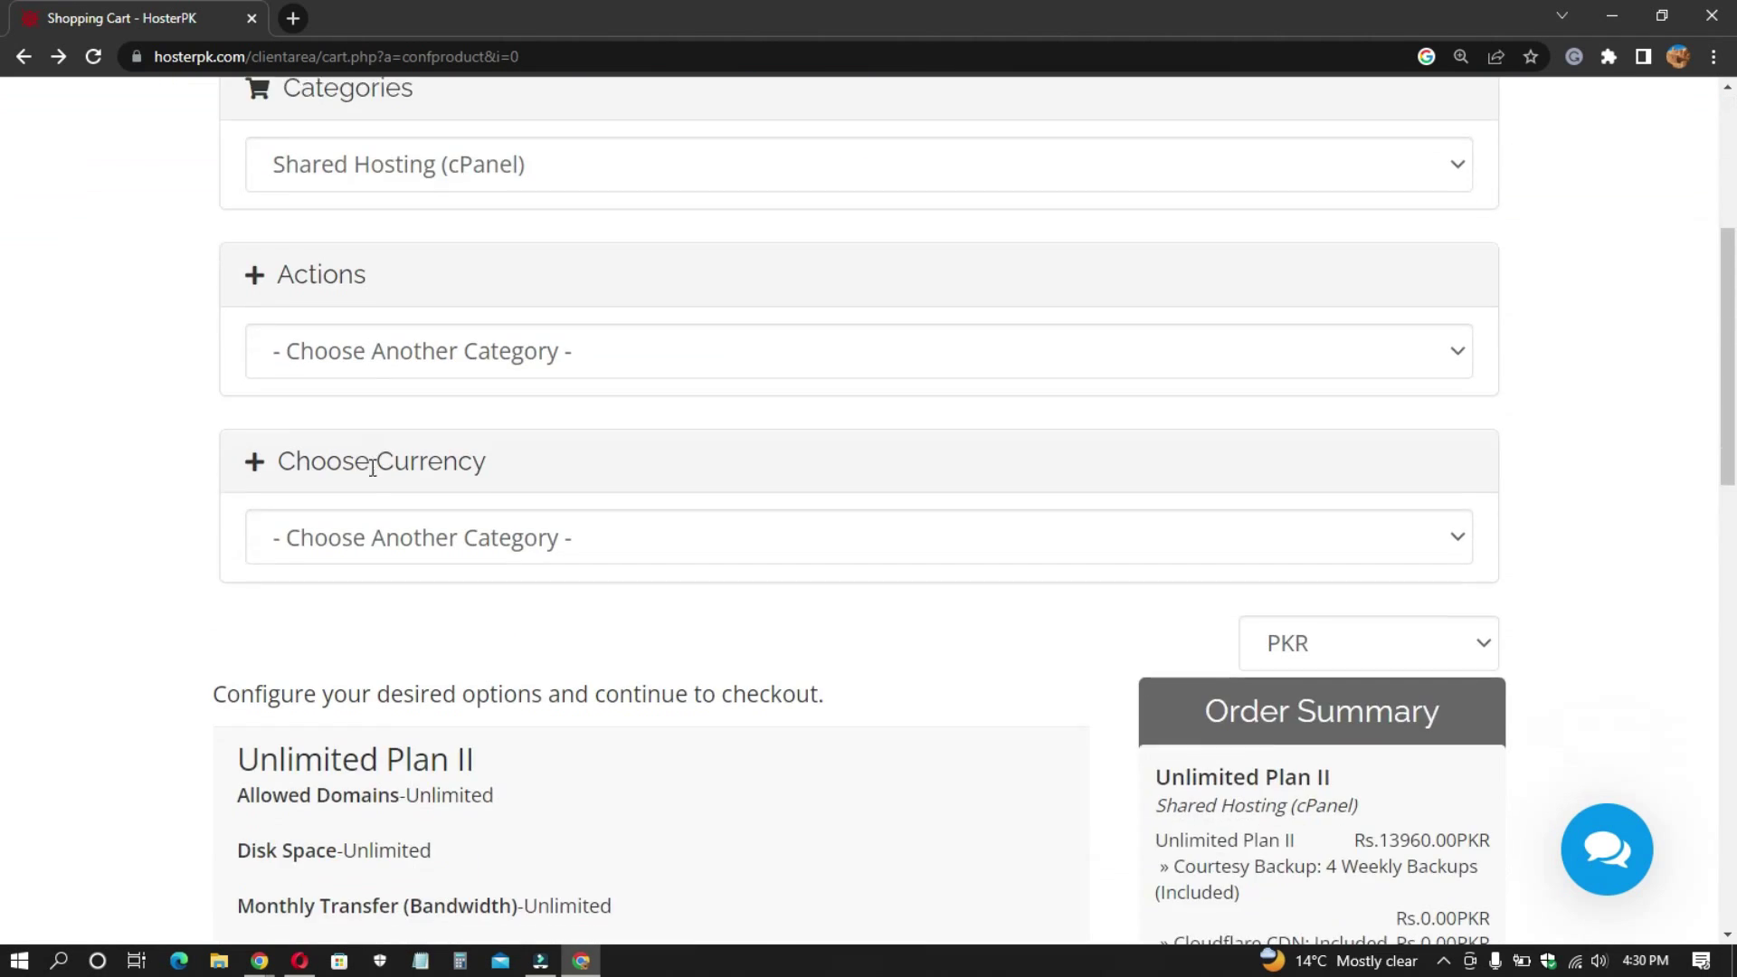
scroll(377, 463, "down", 6)
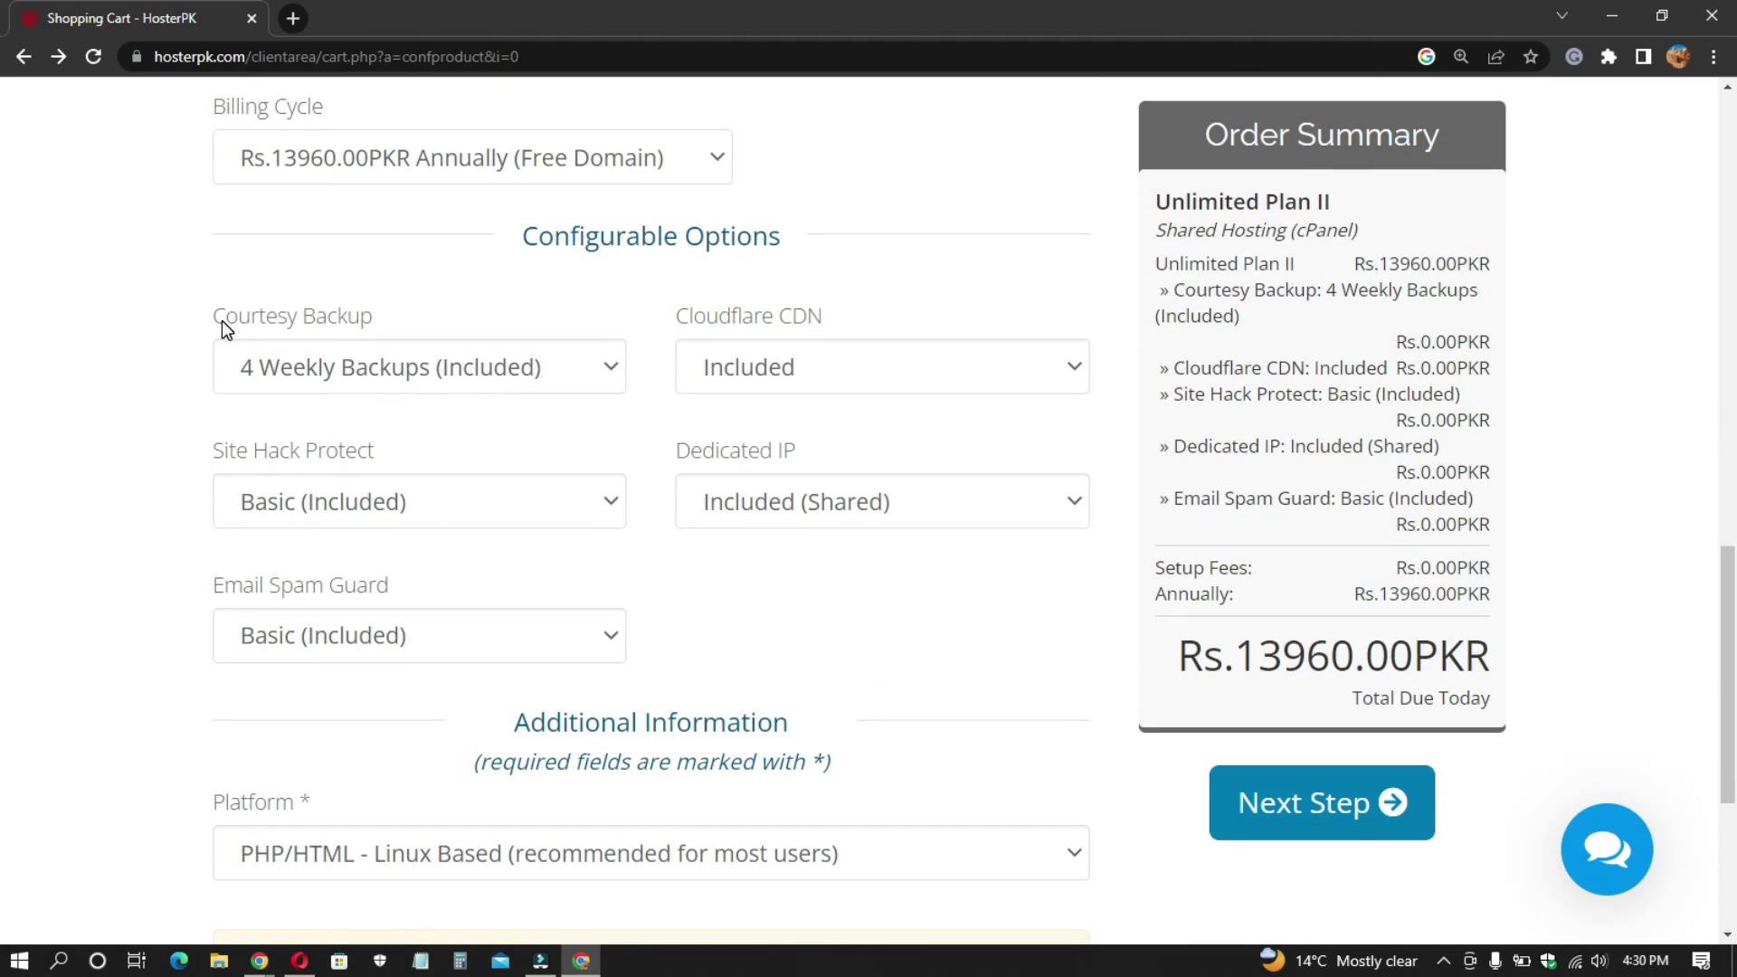
left_click_drag(220, 320, 802, 282)
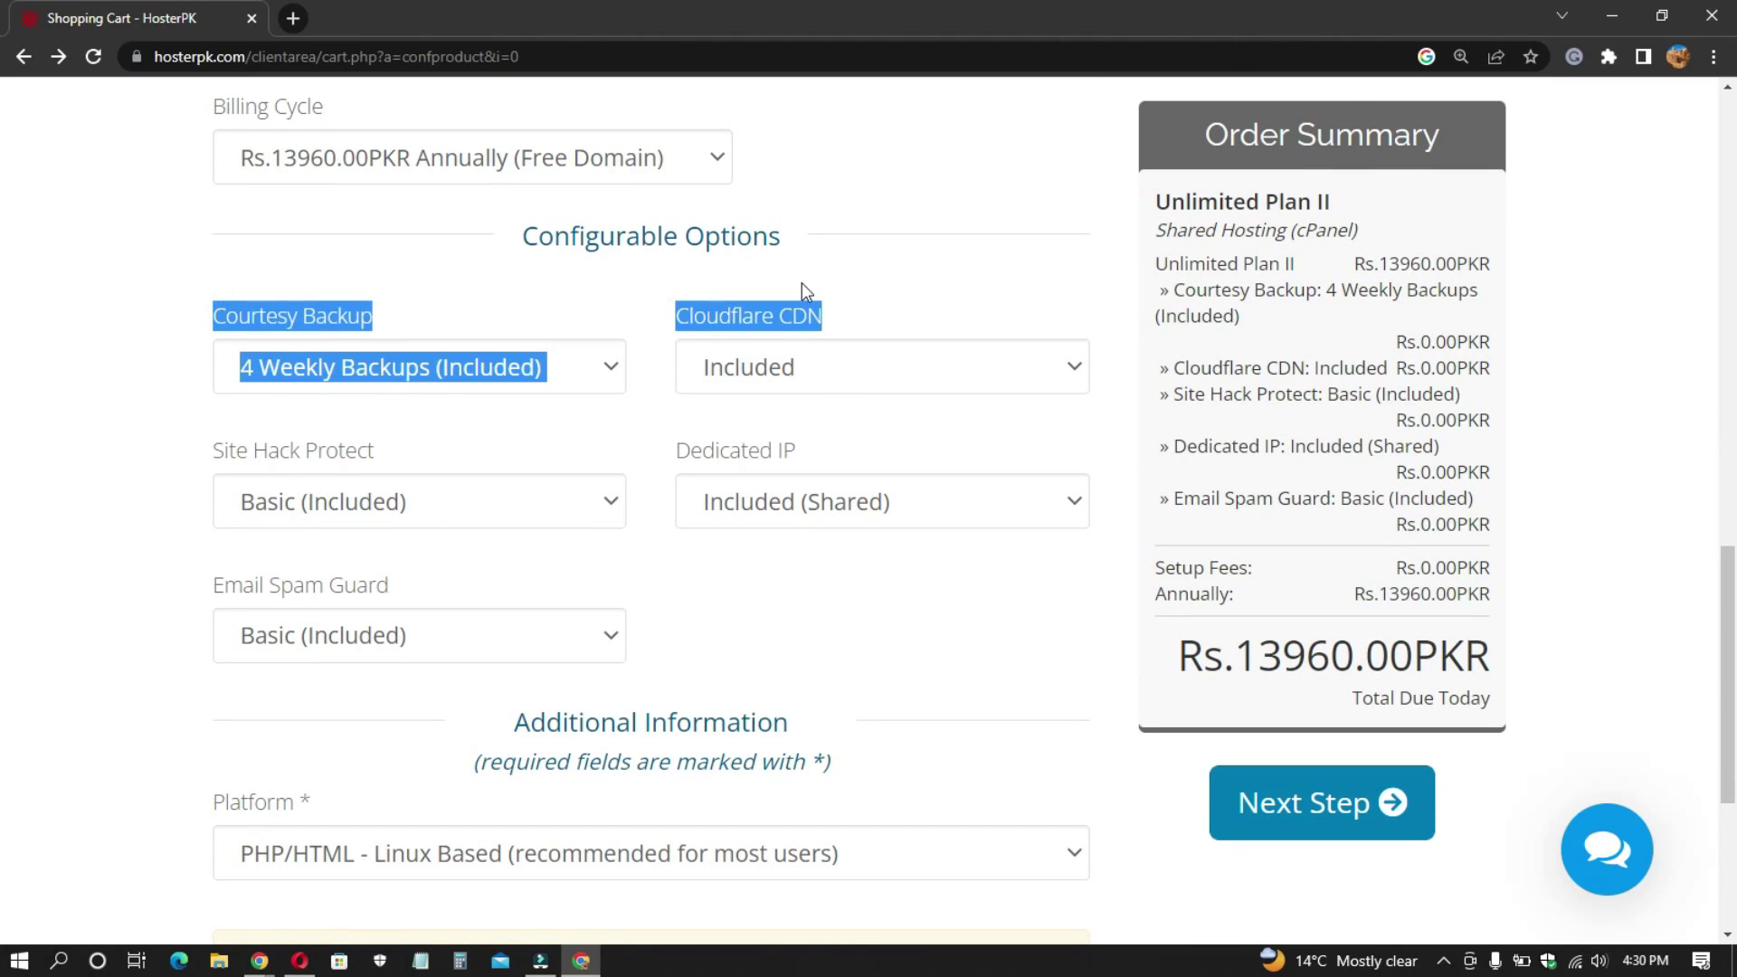
left_click(801, 282)
scroll(271, 417, "down", 1)
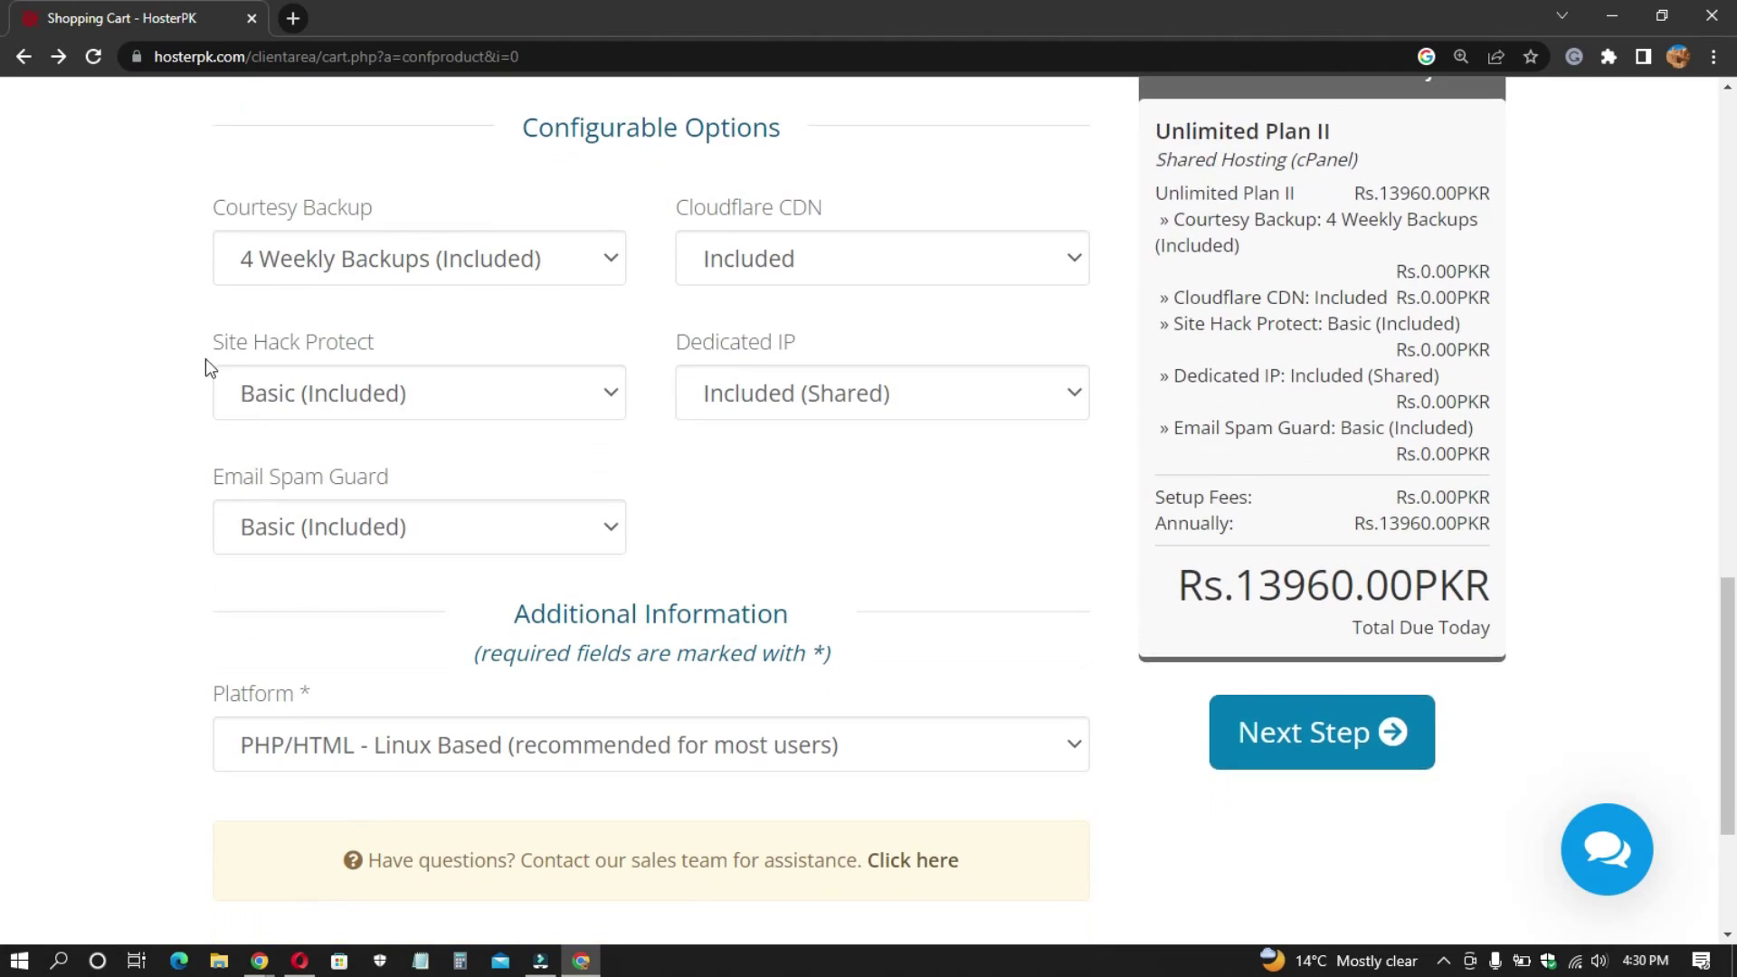
left_click_drag(201, 345, 389, 342)
left_click(395, 332)
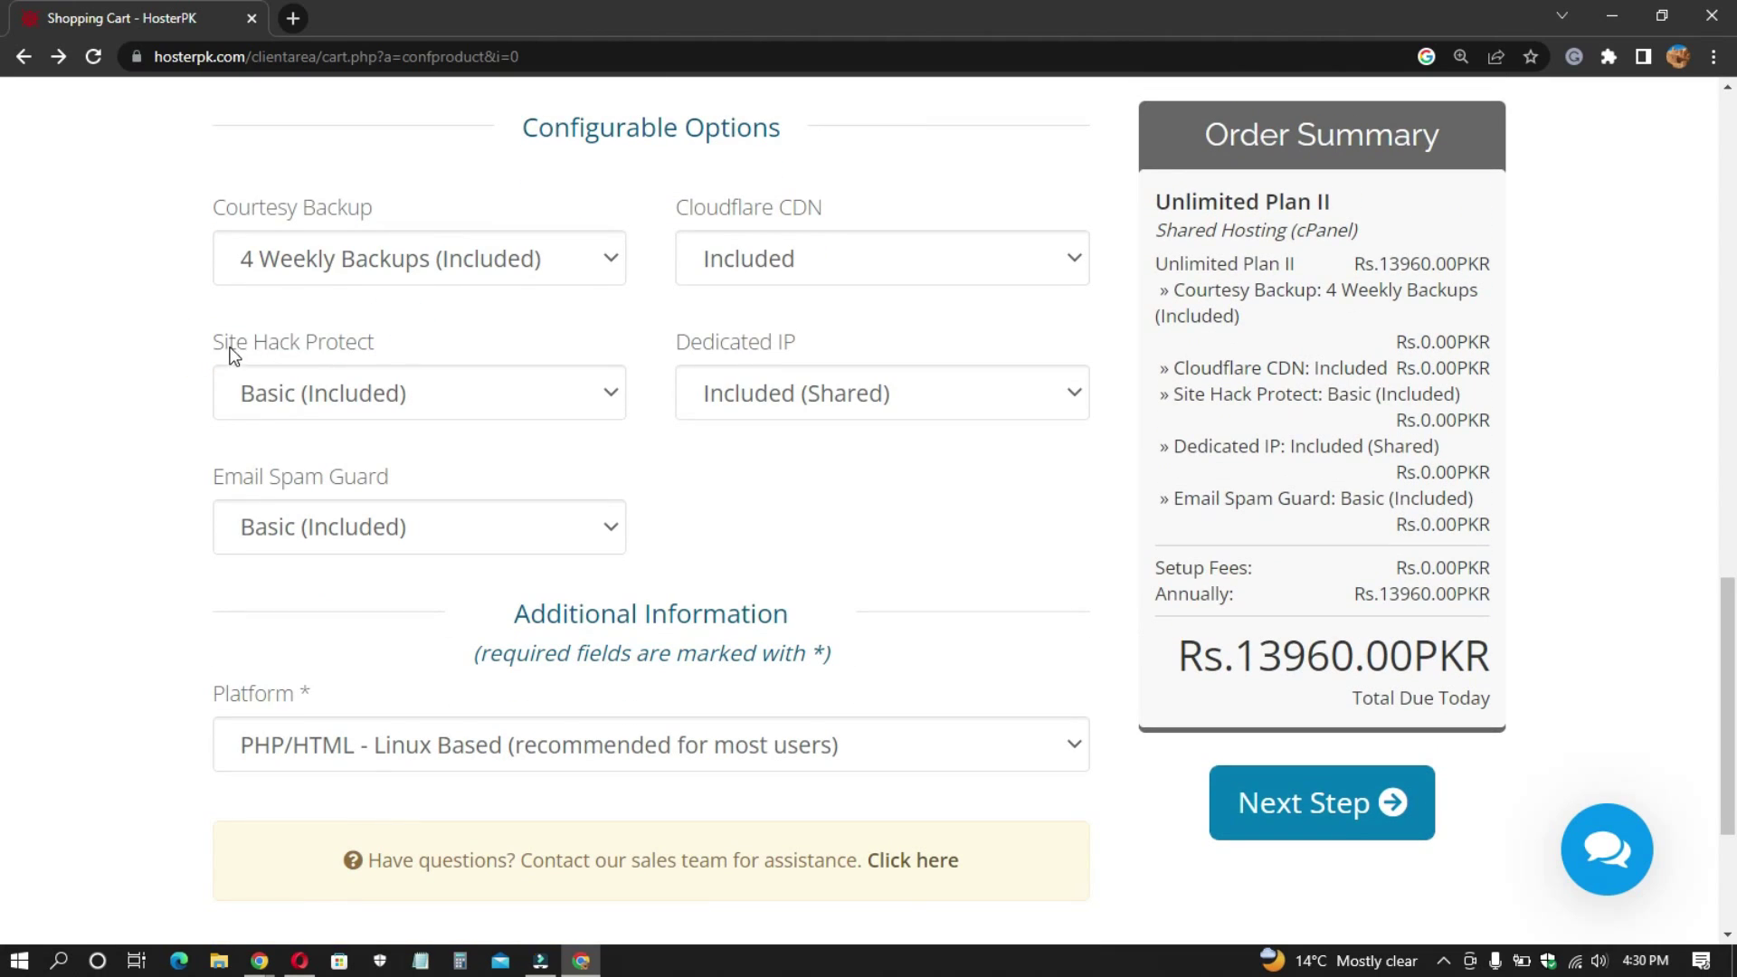
scroll(446, 473, "down", 2)
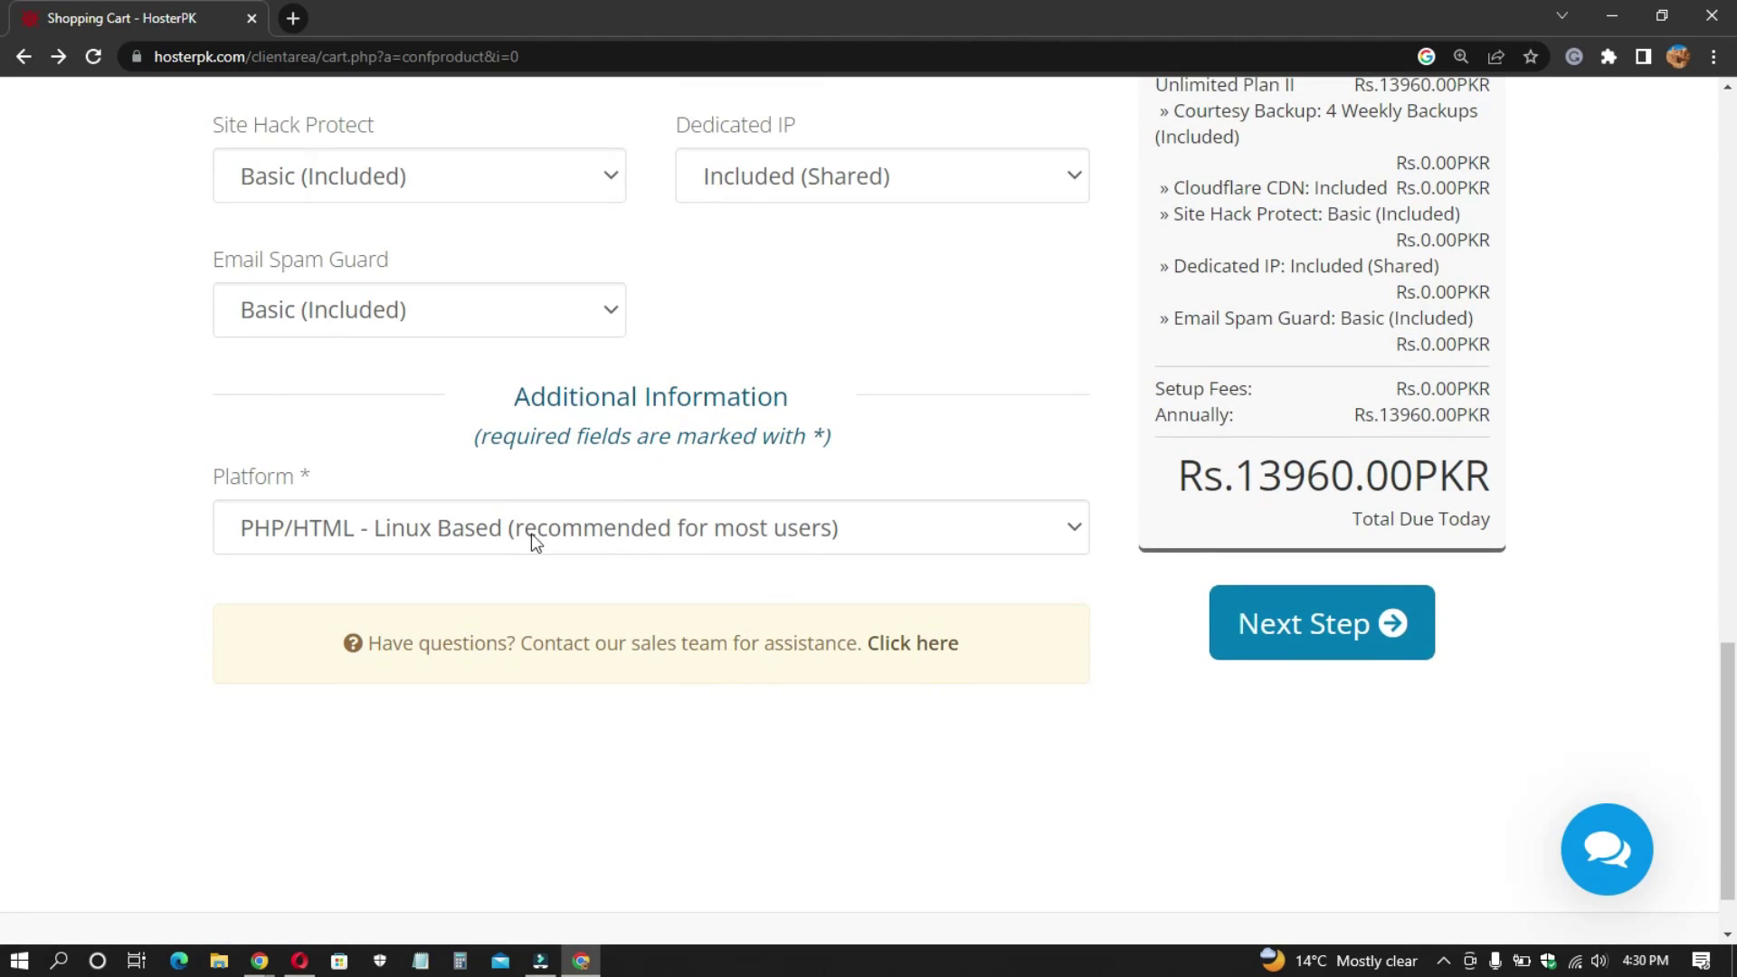
scroll(1248, 622, "up", 5)
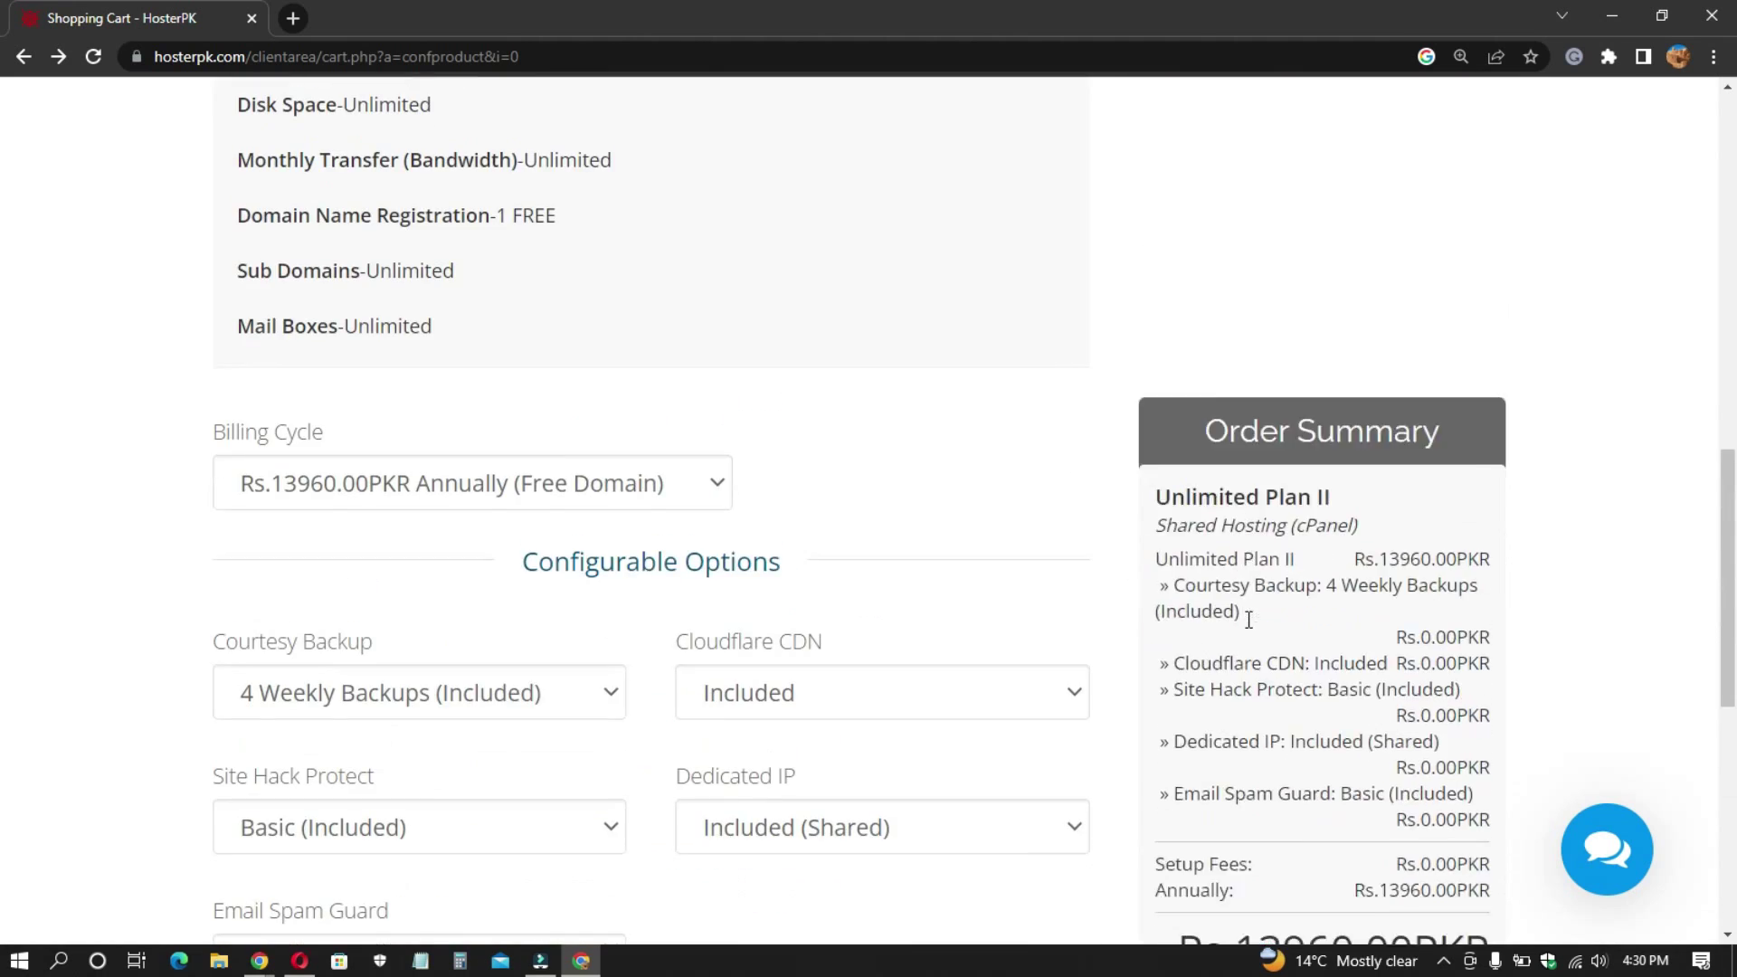
- Keep the annual billing cycle and included options for Unlimited Plan II, and continue to the cart review
left_click(1348, 799)
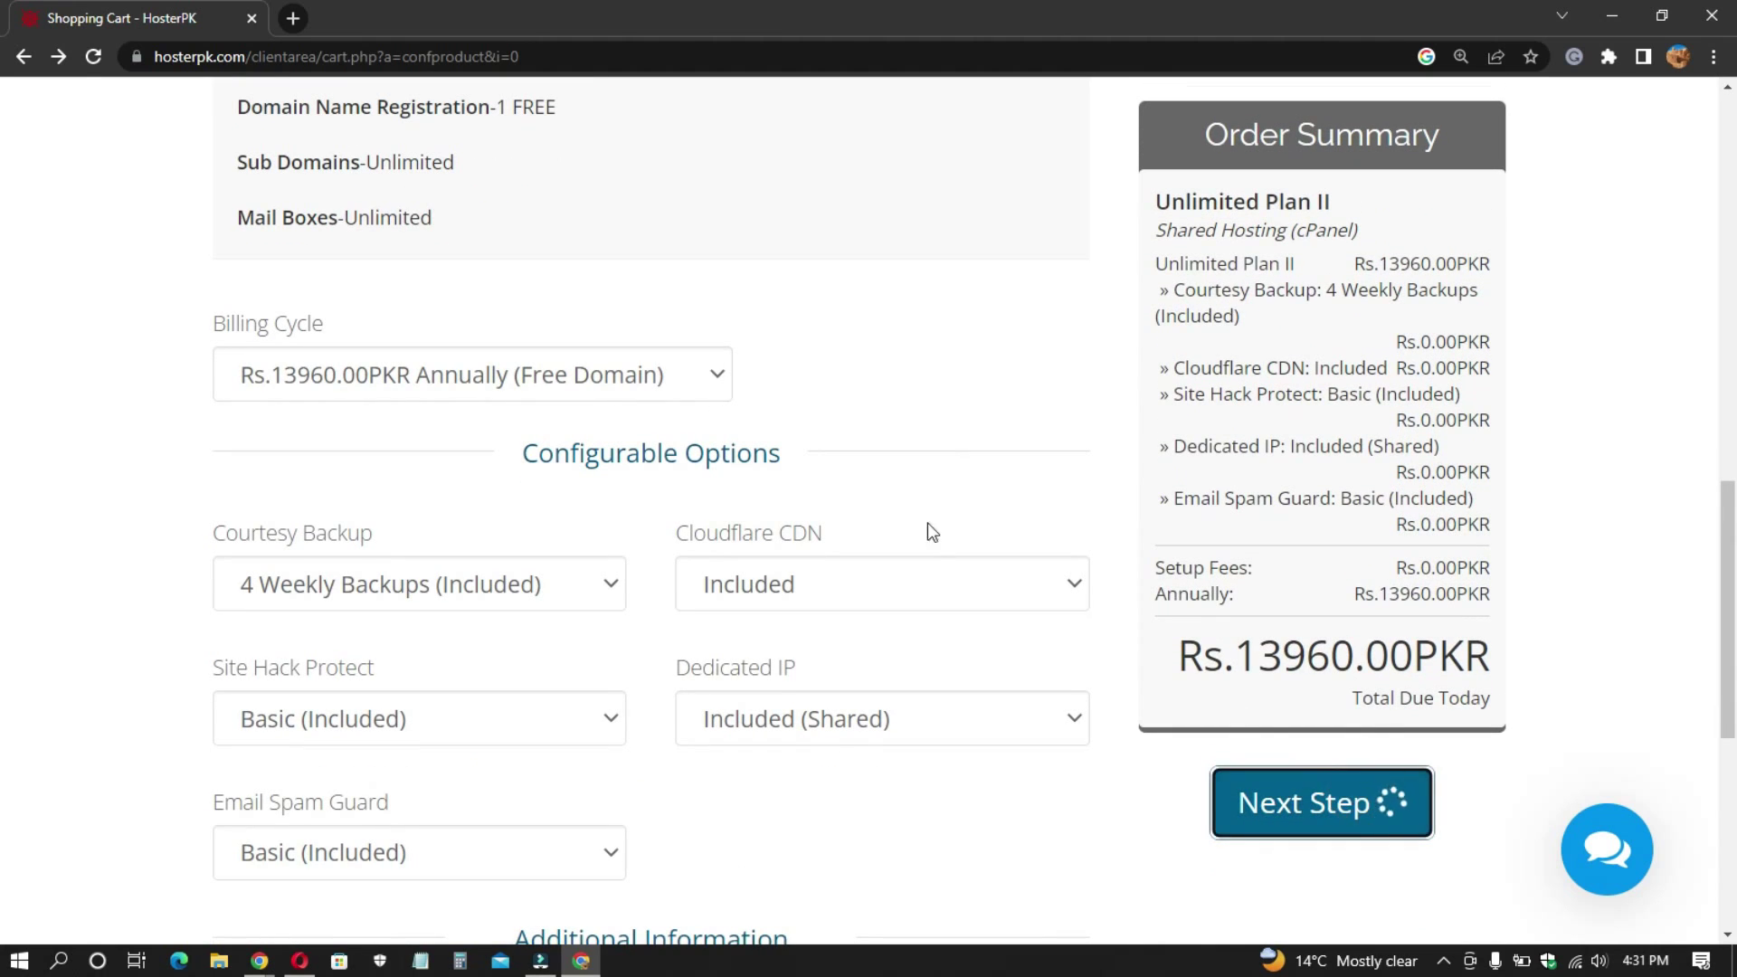
scroll(403, 413, "up", 1)
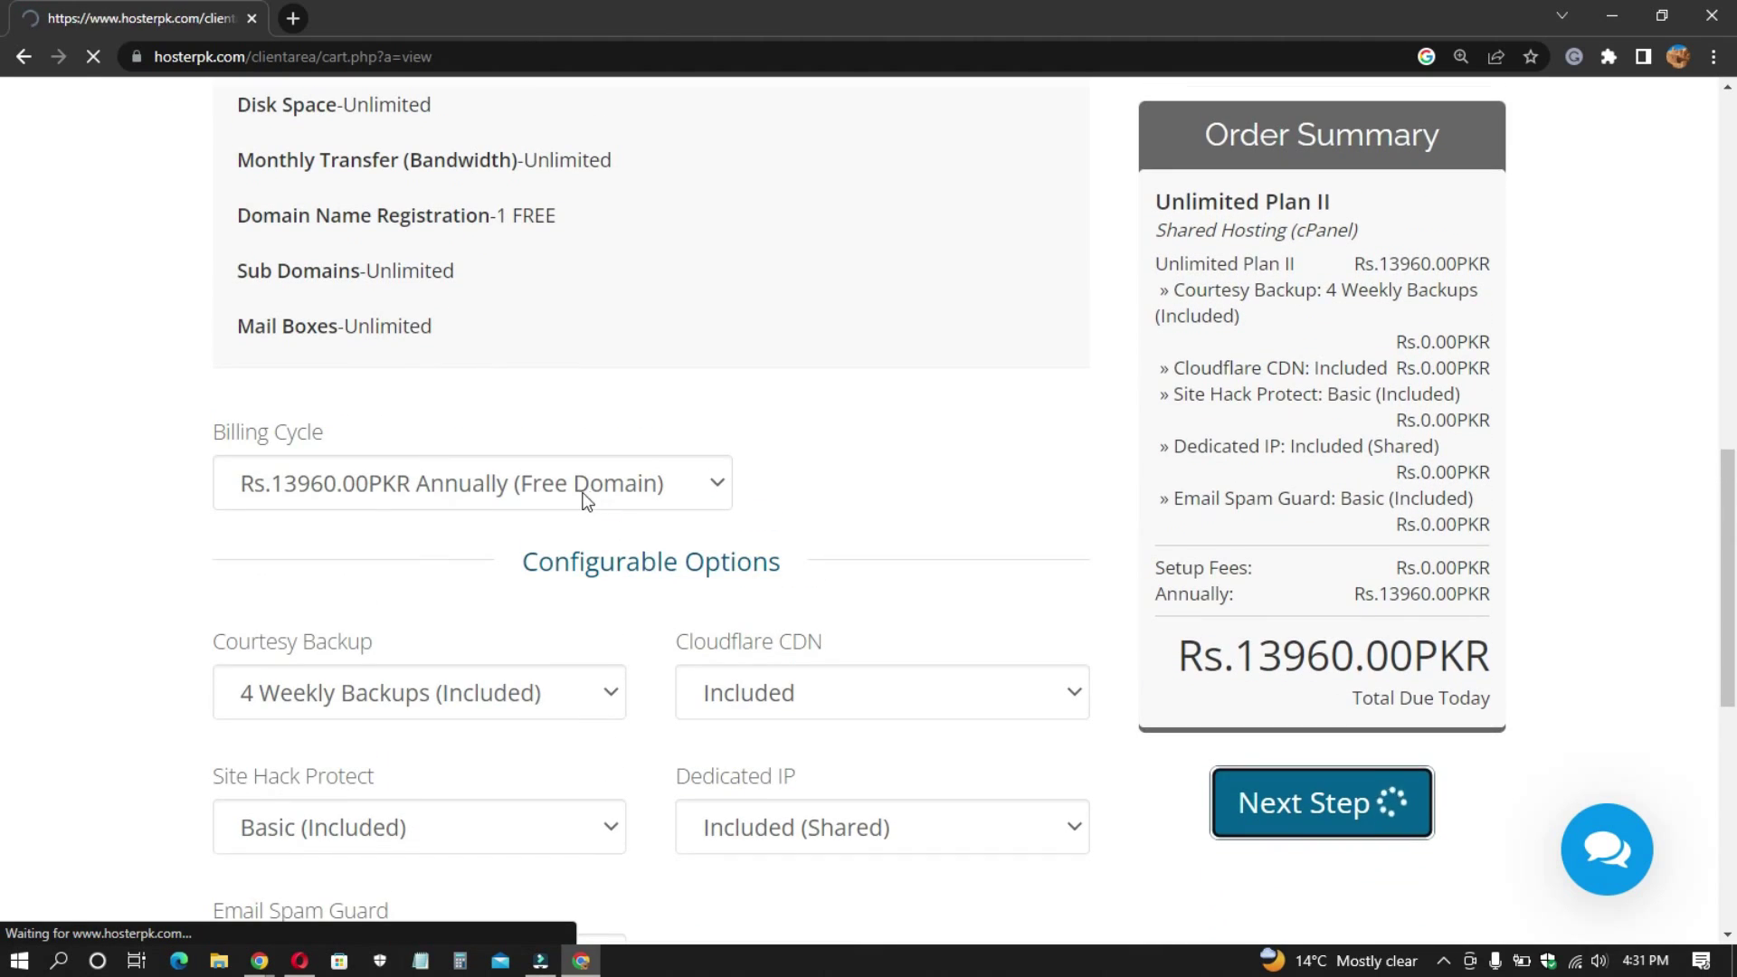
scroll(559, 416, "down", 2)
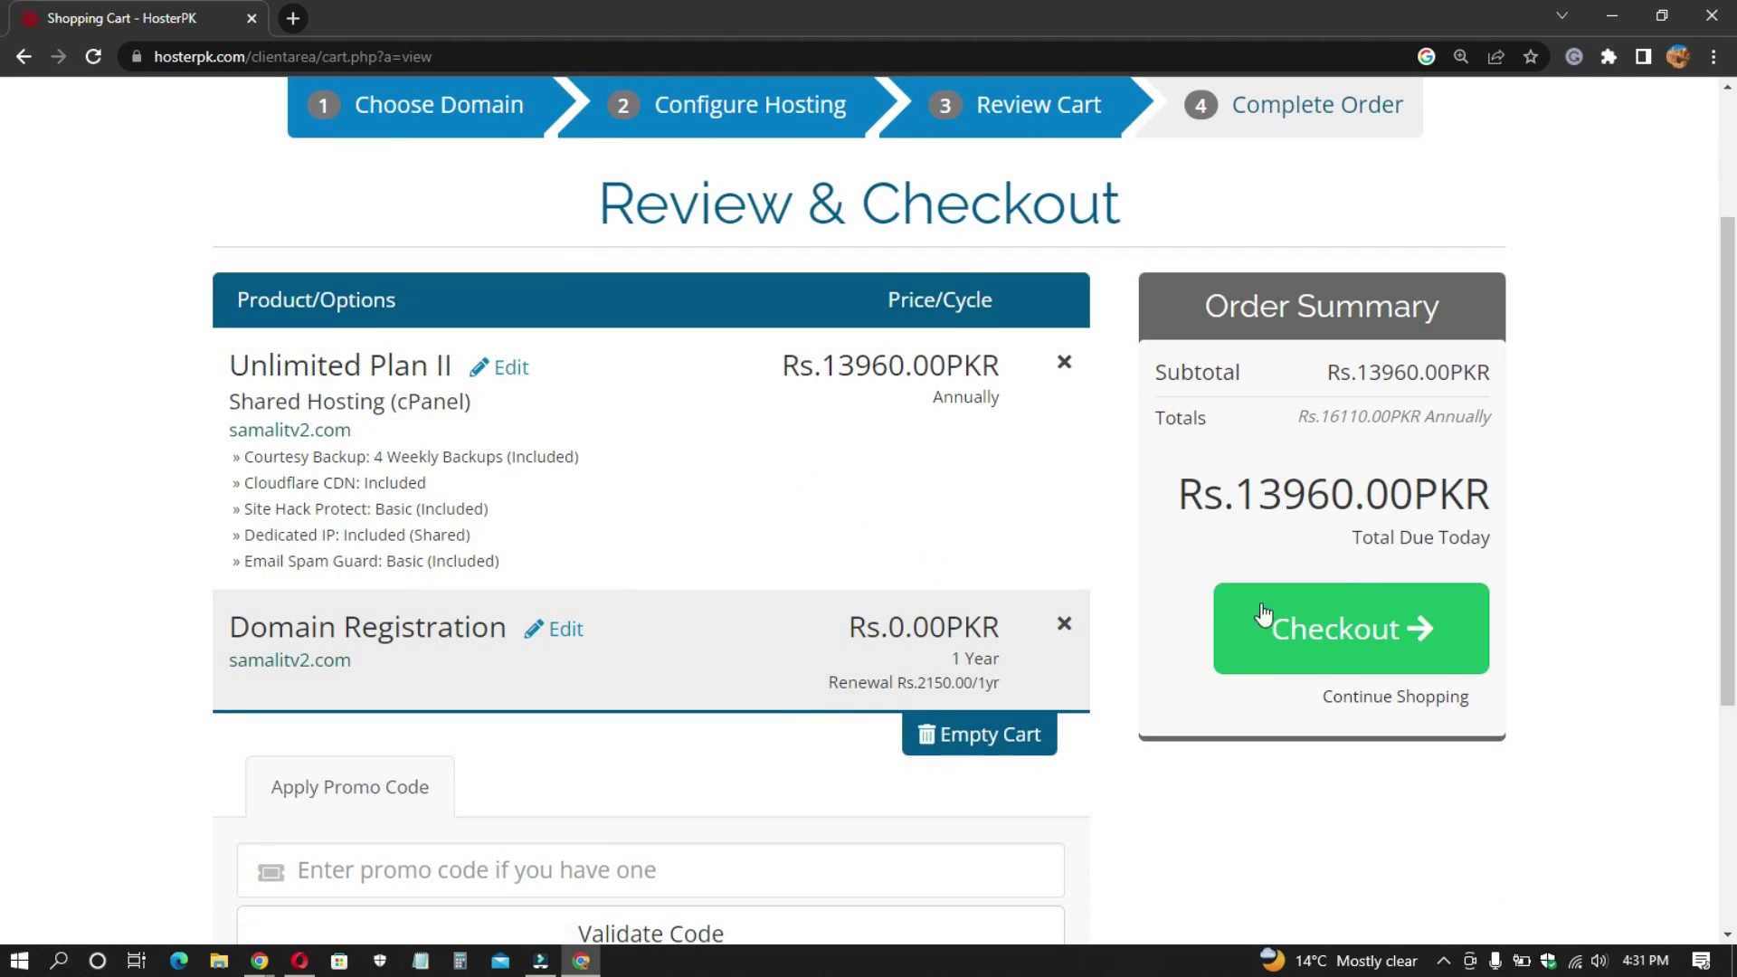
scroll(1210, 256, "up", 1)
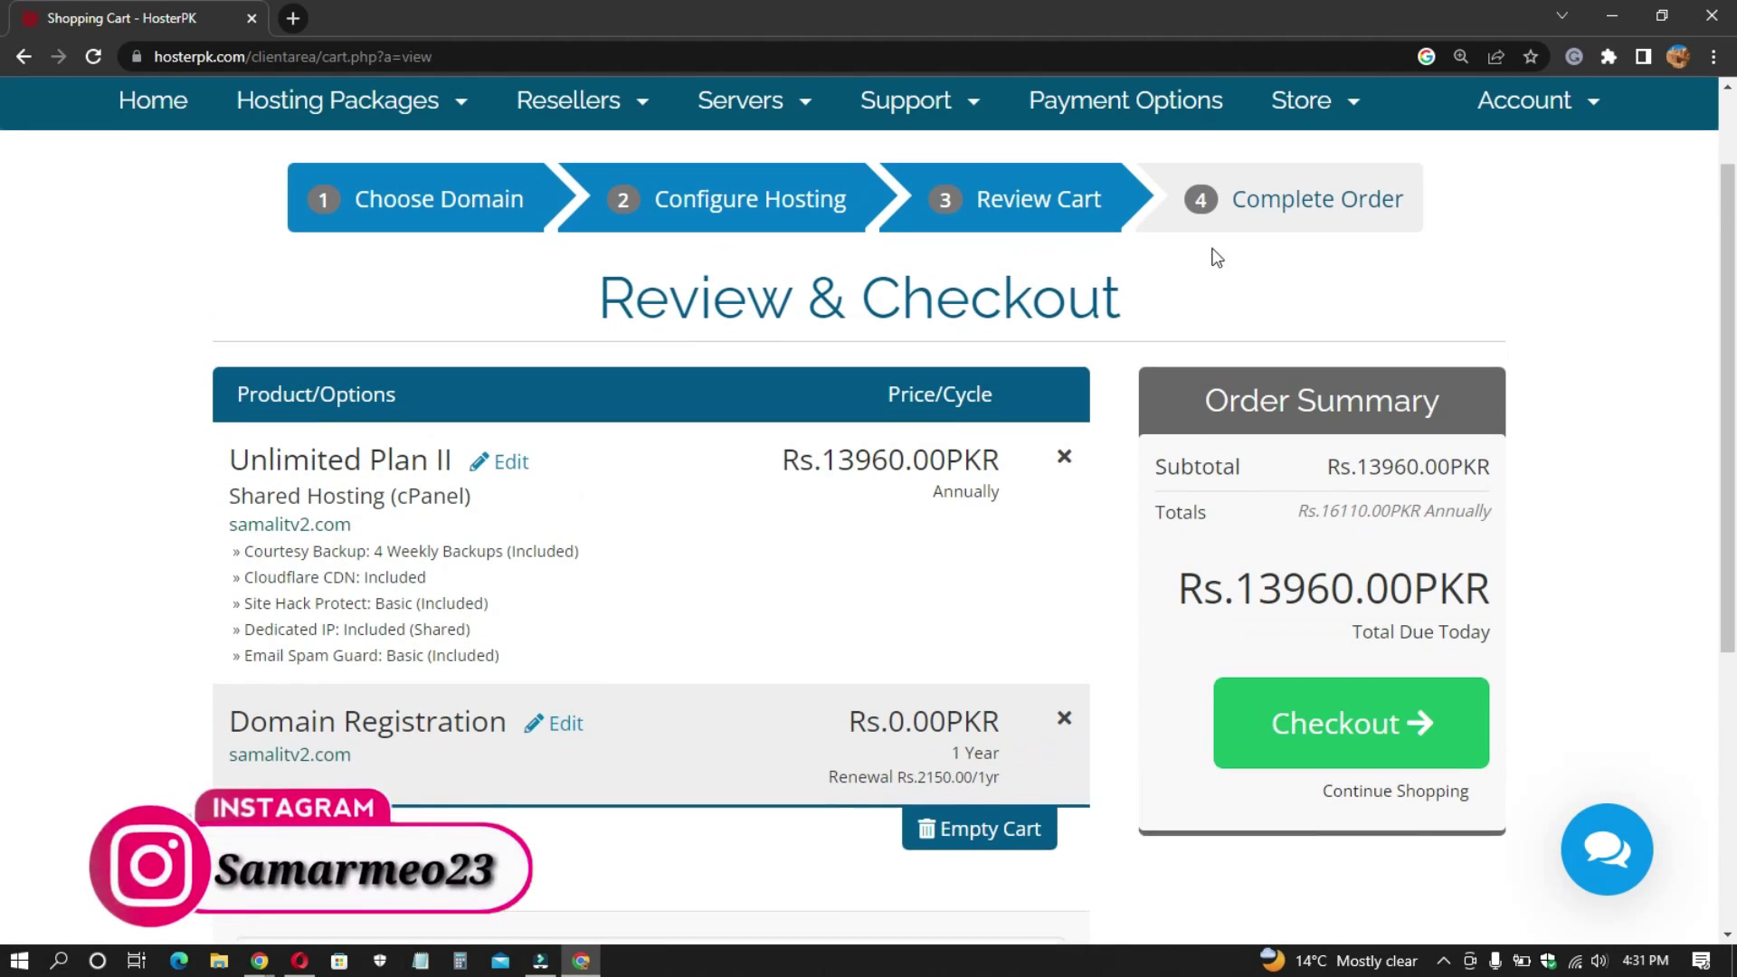
scroll(1214, 210, "down", 4)
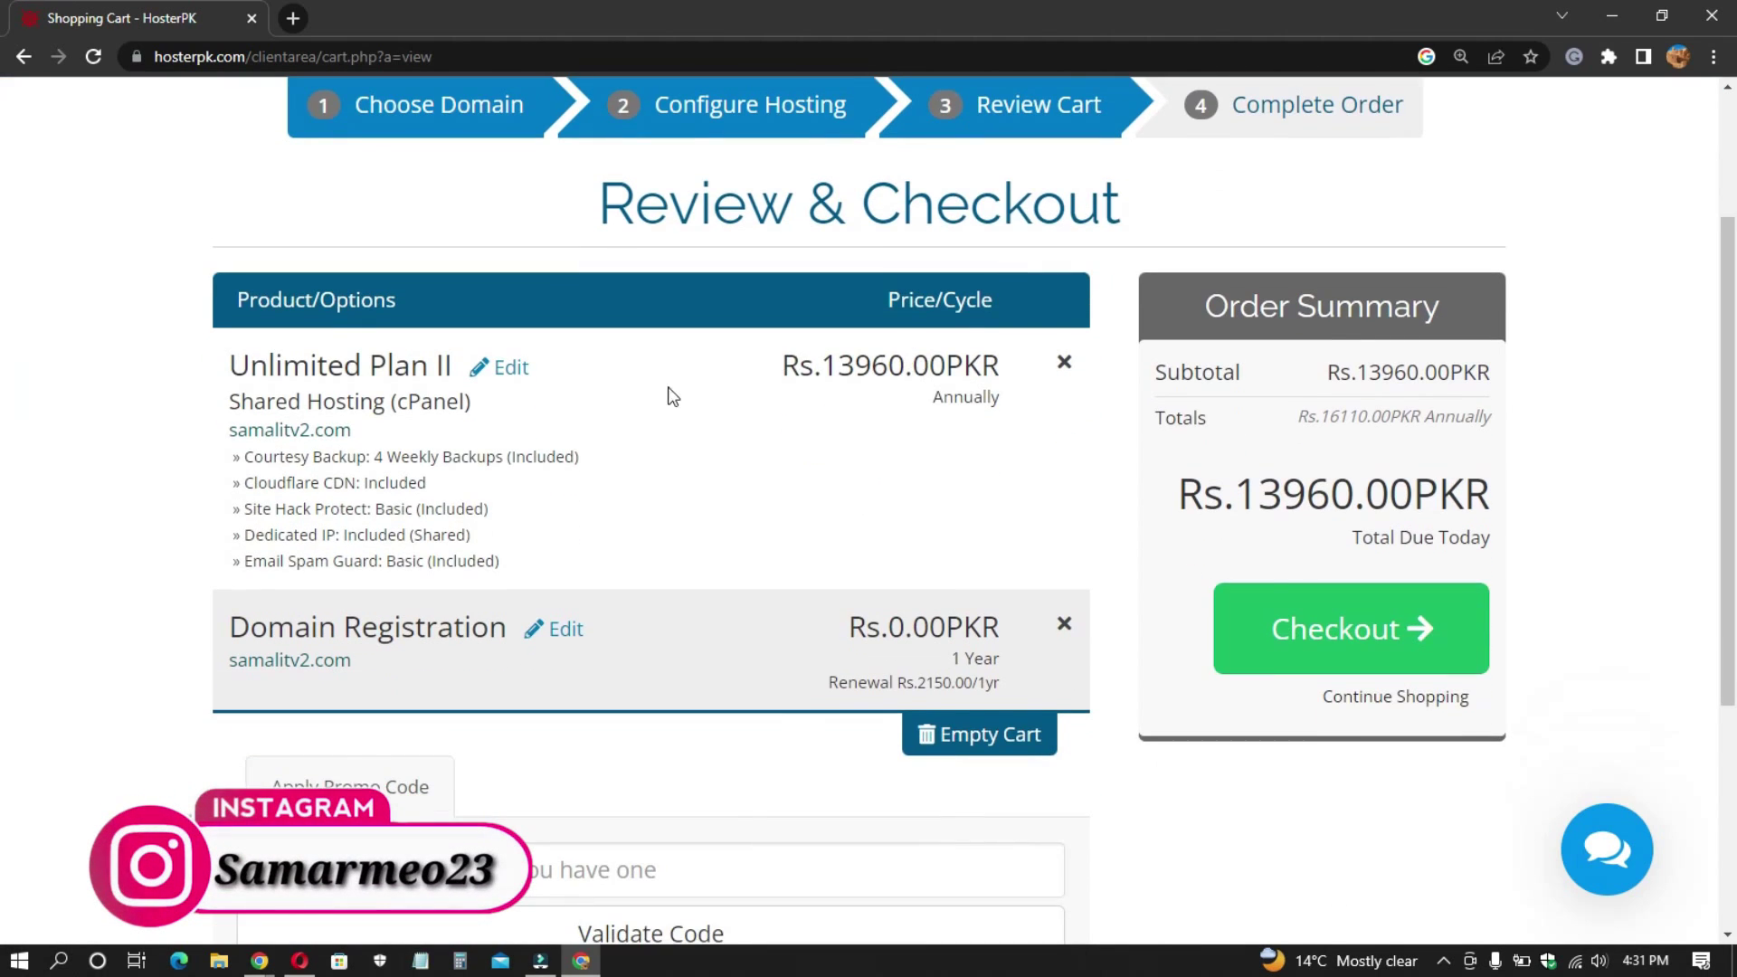
- Check the promo code section of the cart, leave it empty, and proceed to checkout
scroll(473, 495, "down", 1)
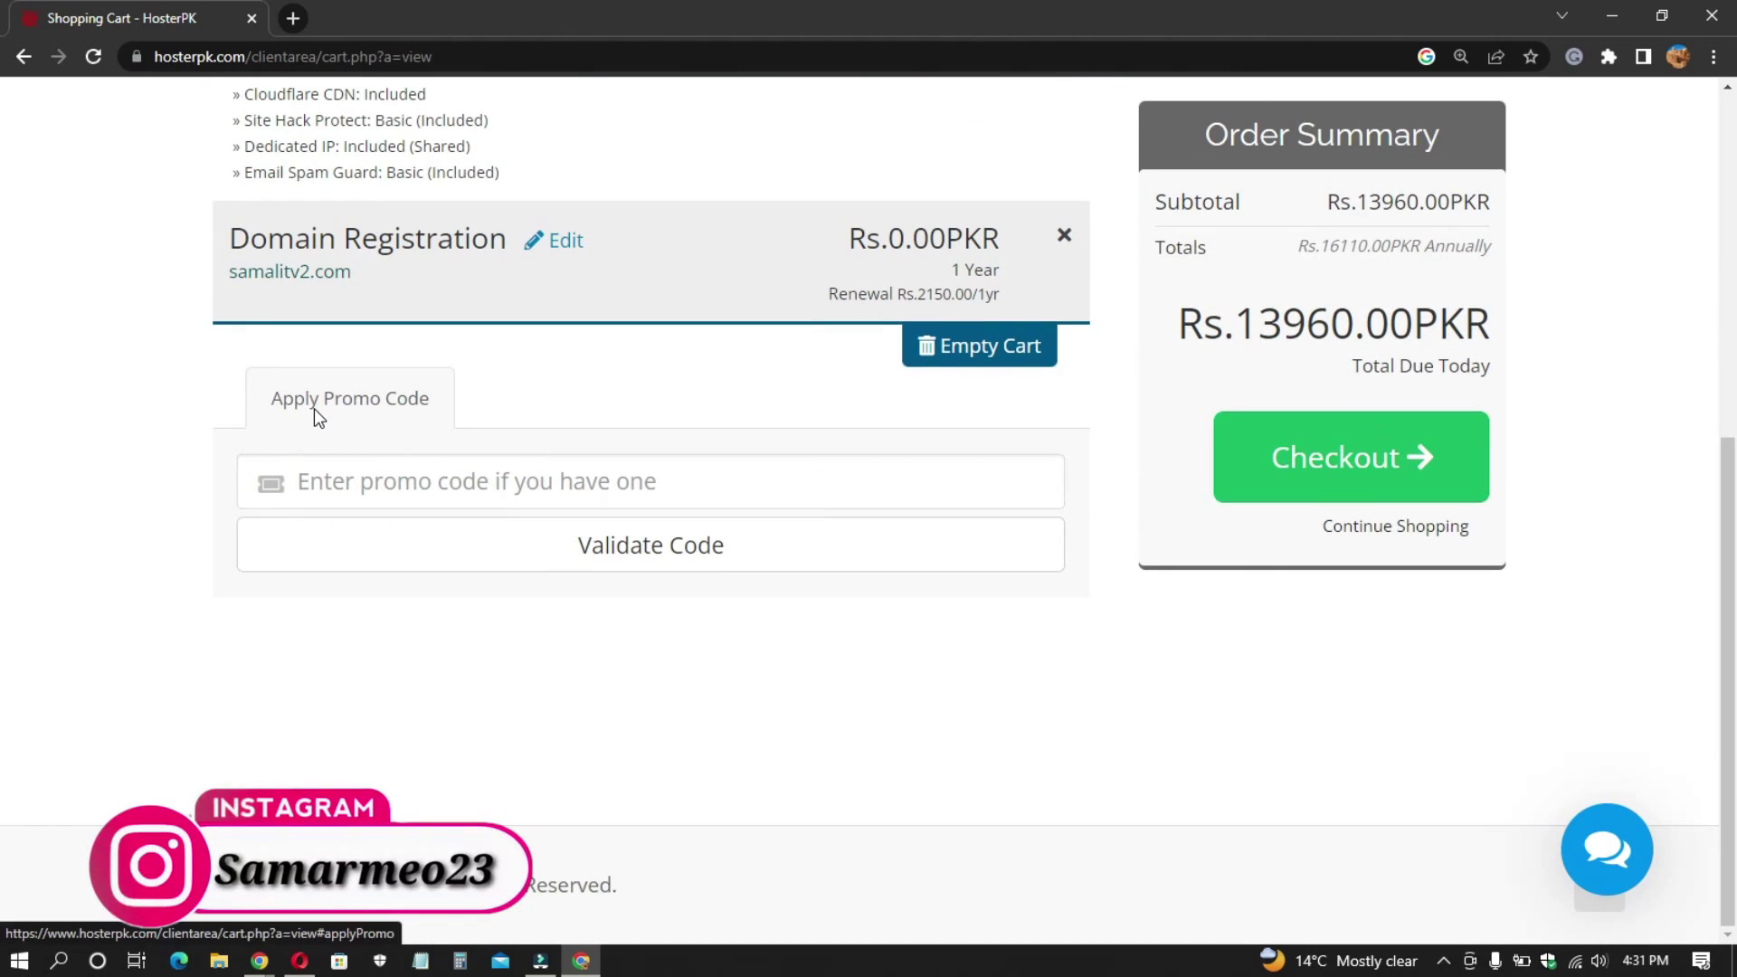
left_click(413, 481)
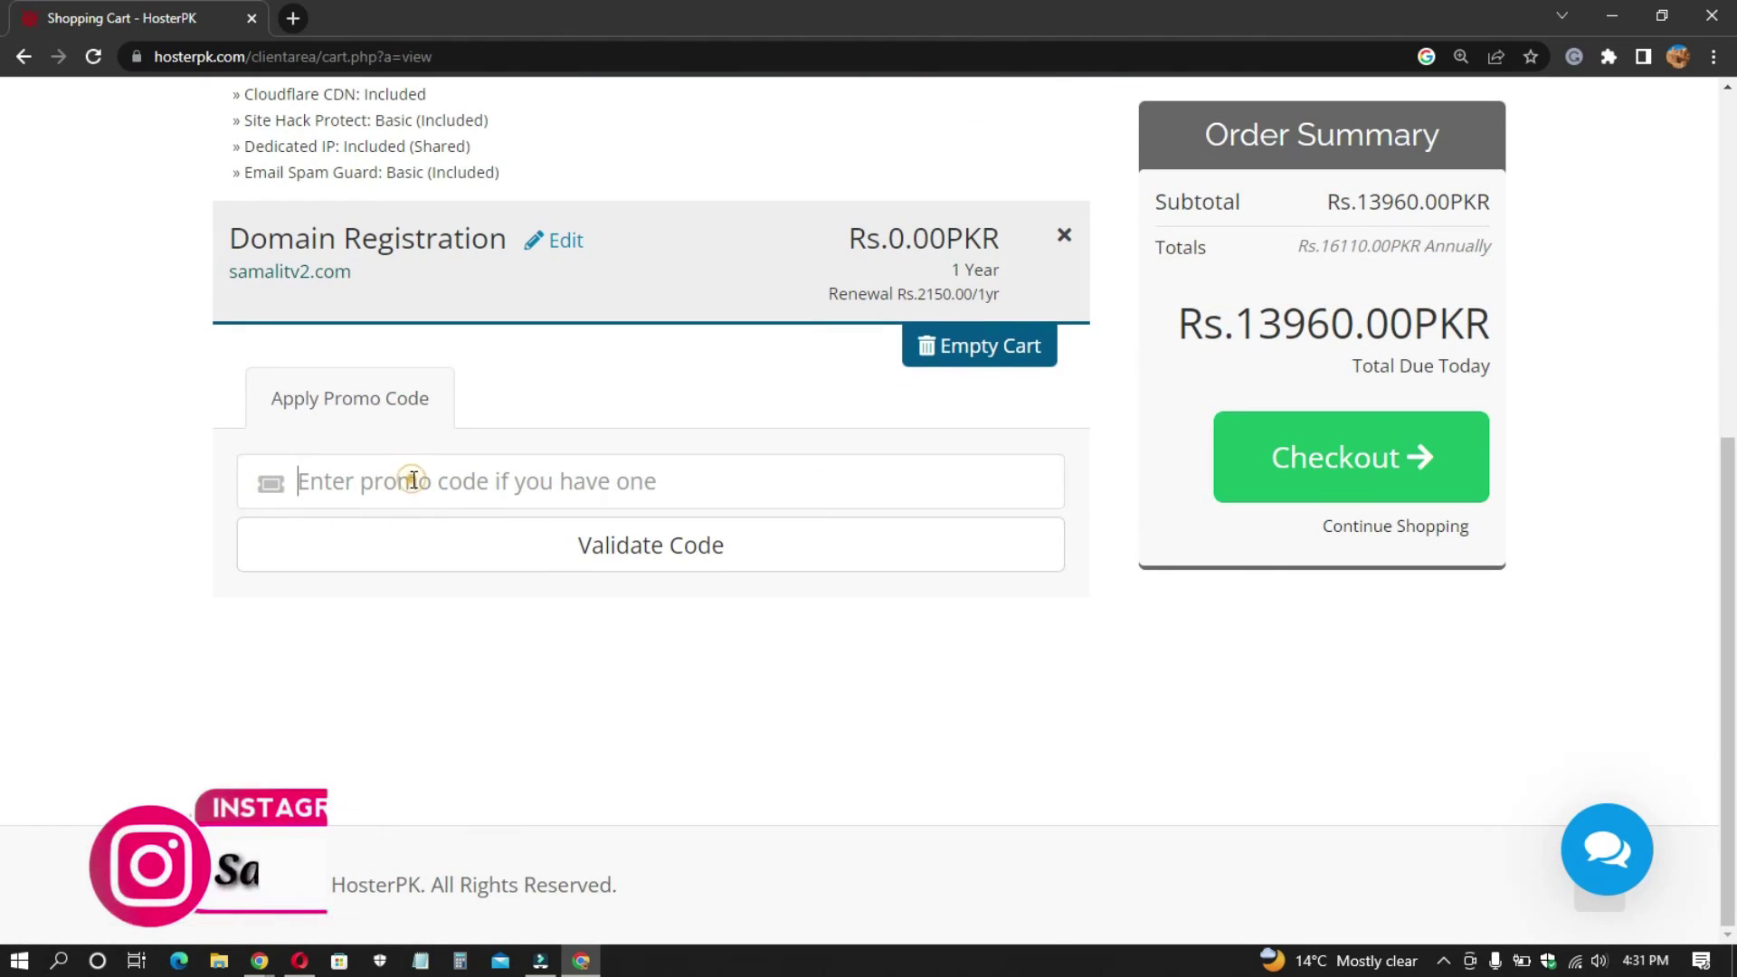
left_click(641, 637)
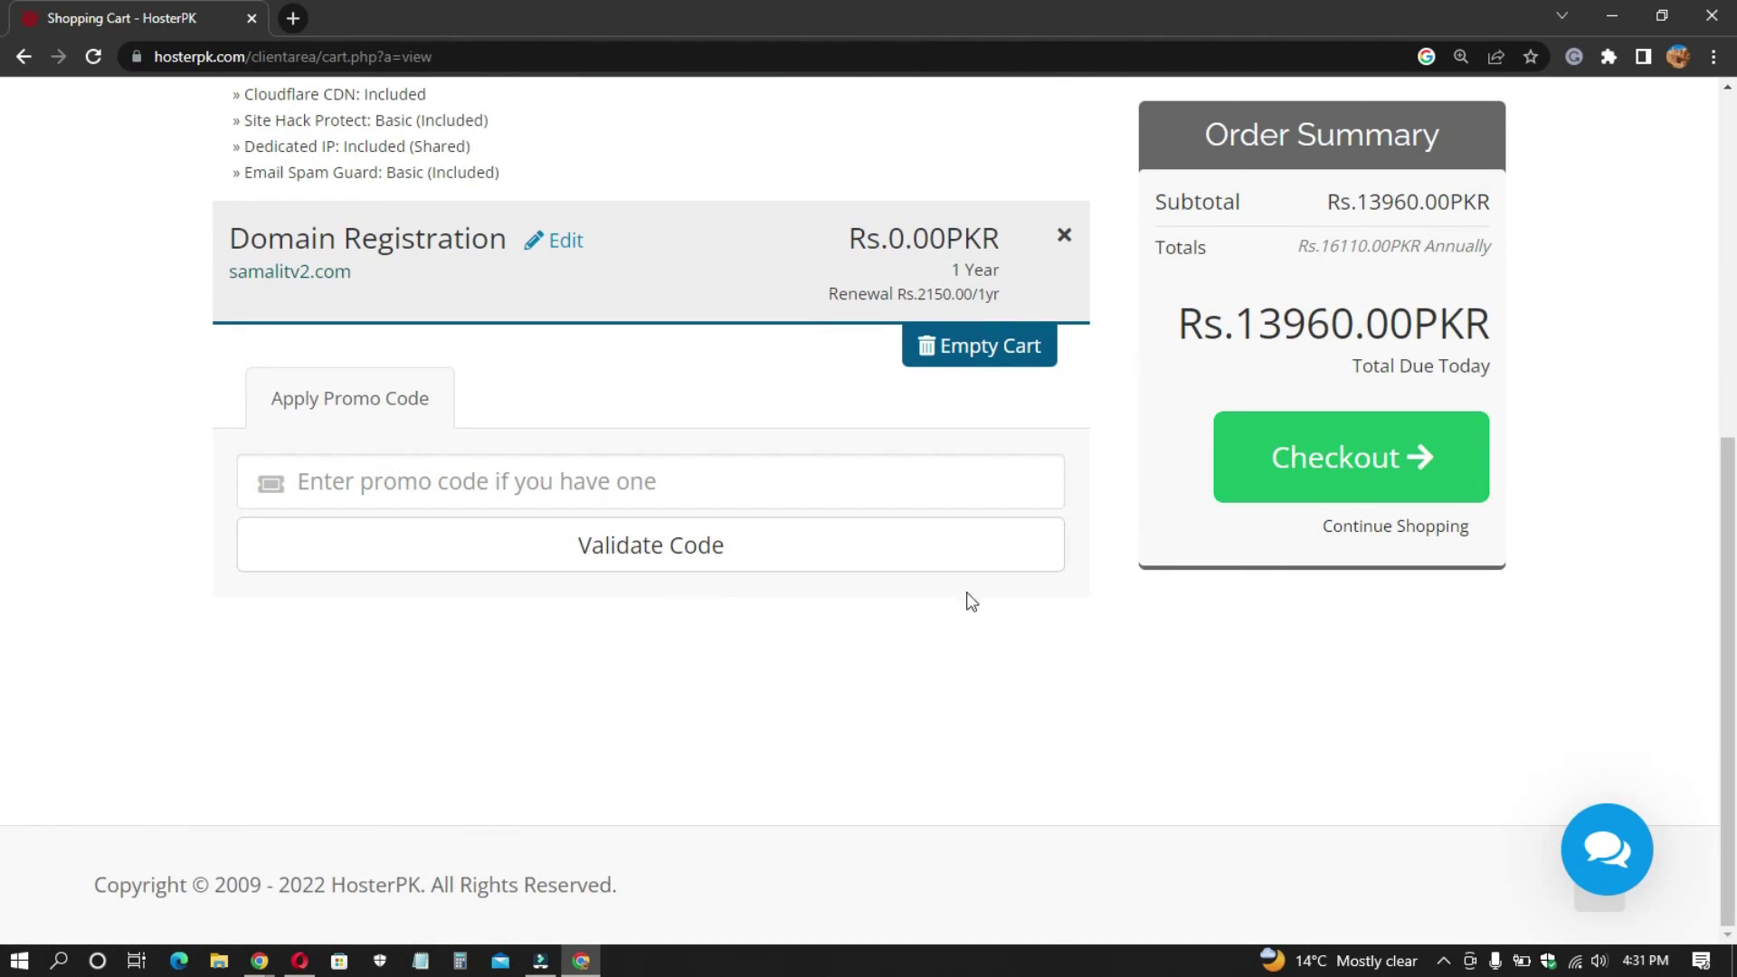
double_click(726, 387)
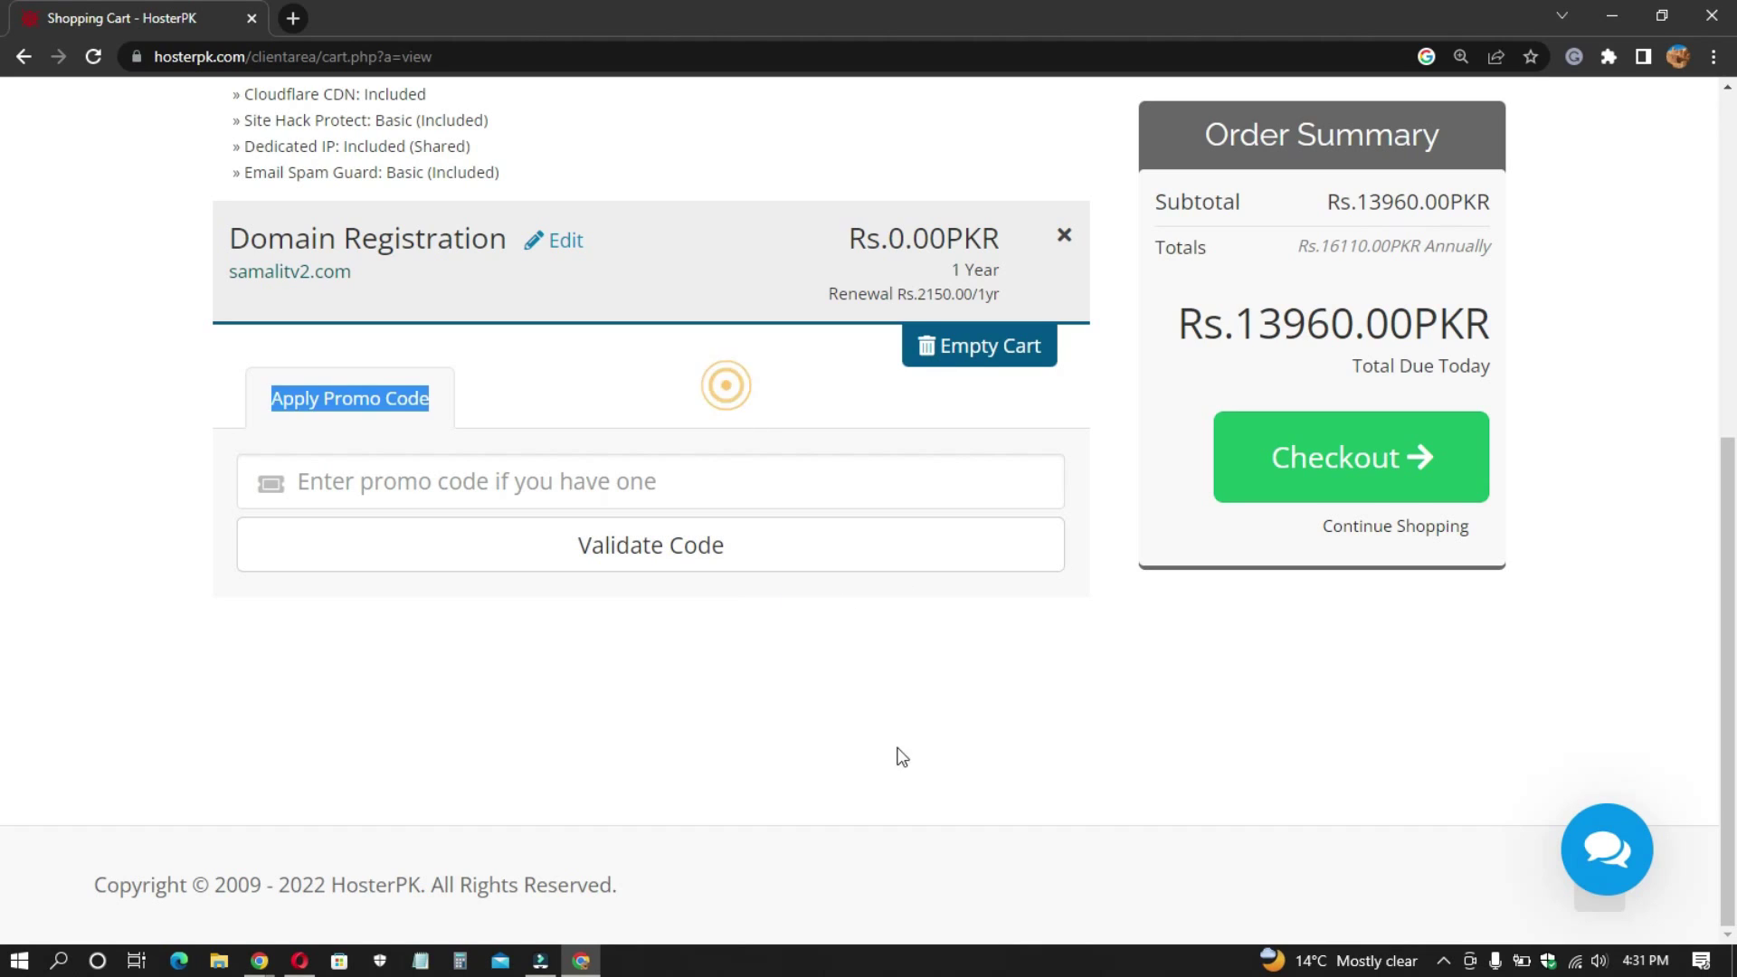
left_click(902, 748)
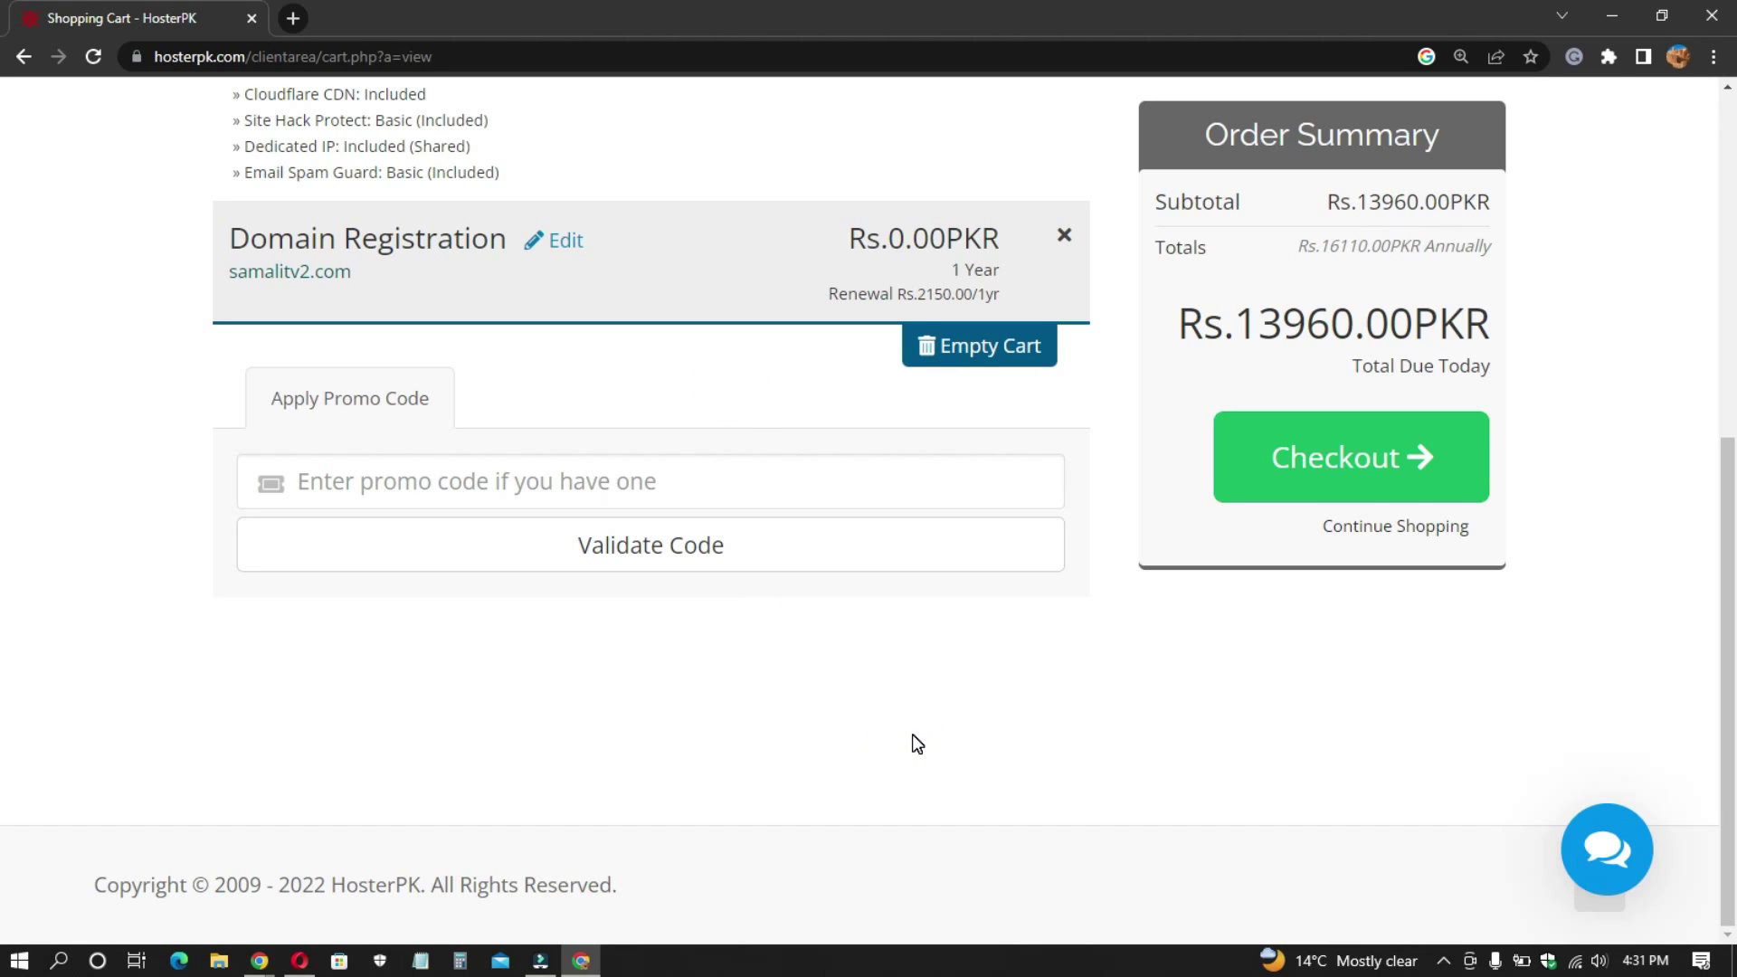
left_click(1279, 465)
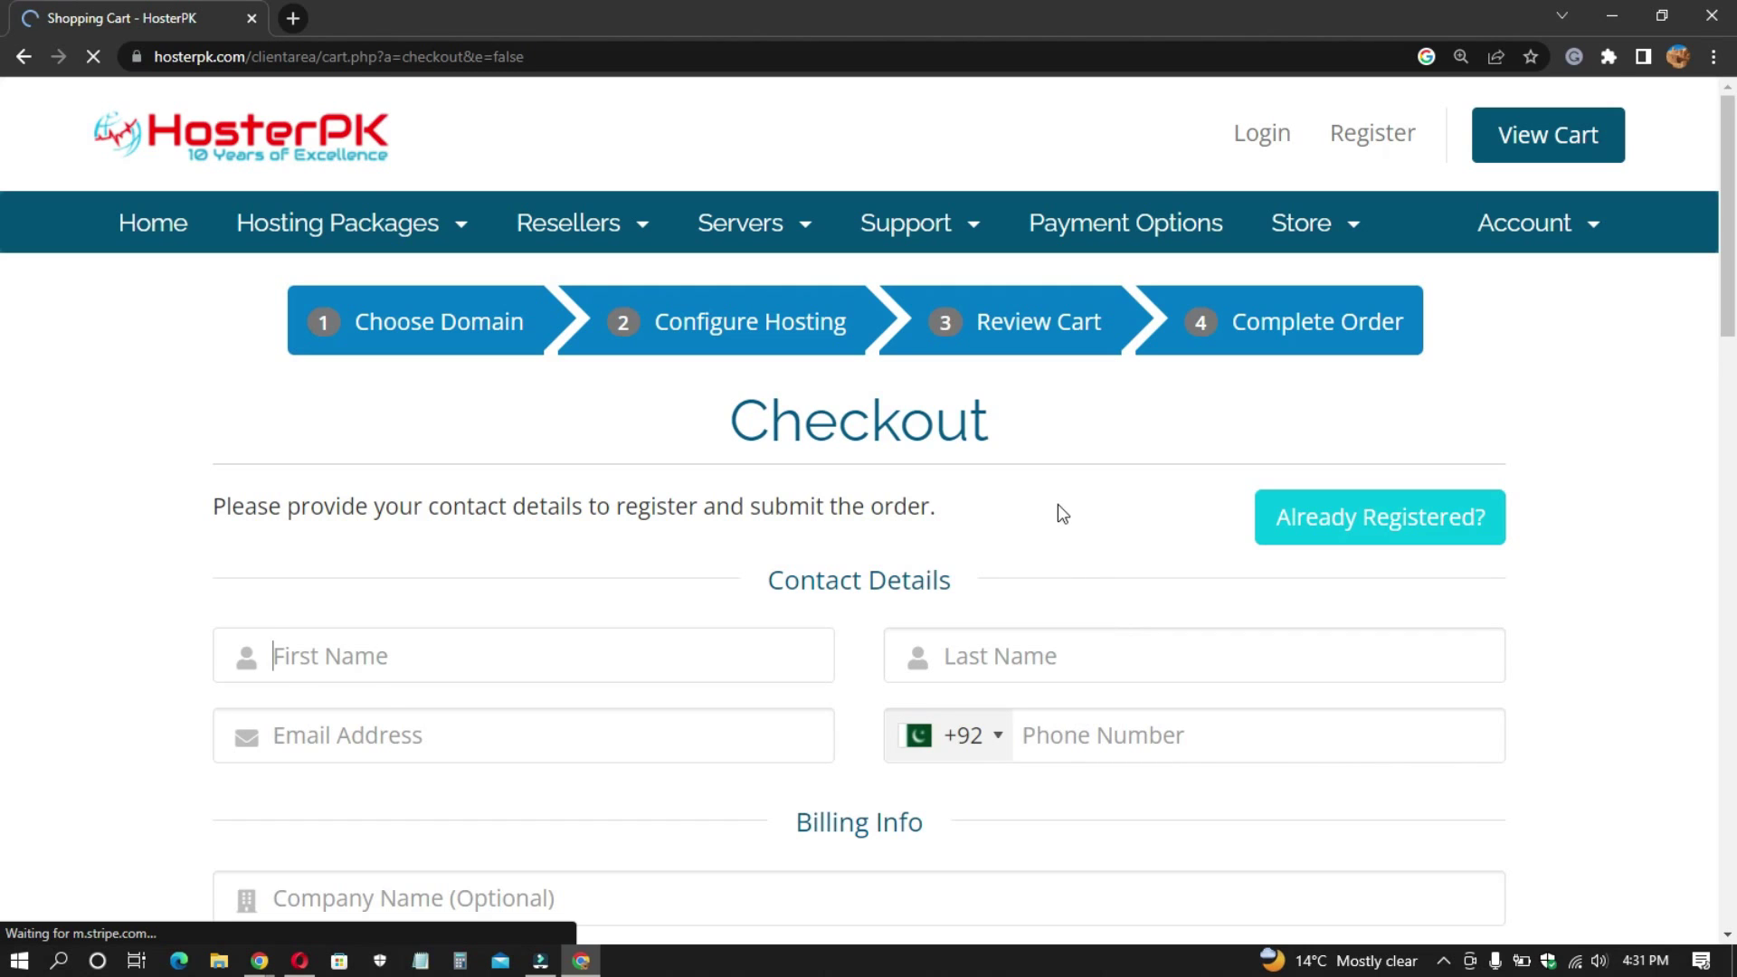
- Examine the checkout form's contact, billing, country, domain registrant and account password fields without filling them in
scroll(1057, 504, "down", 5)
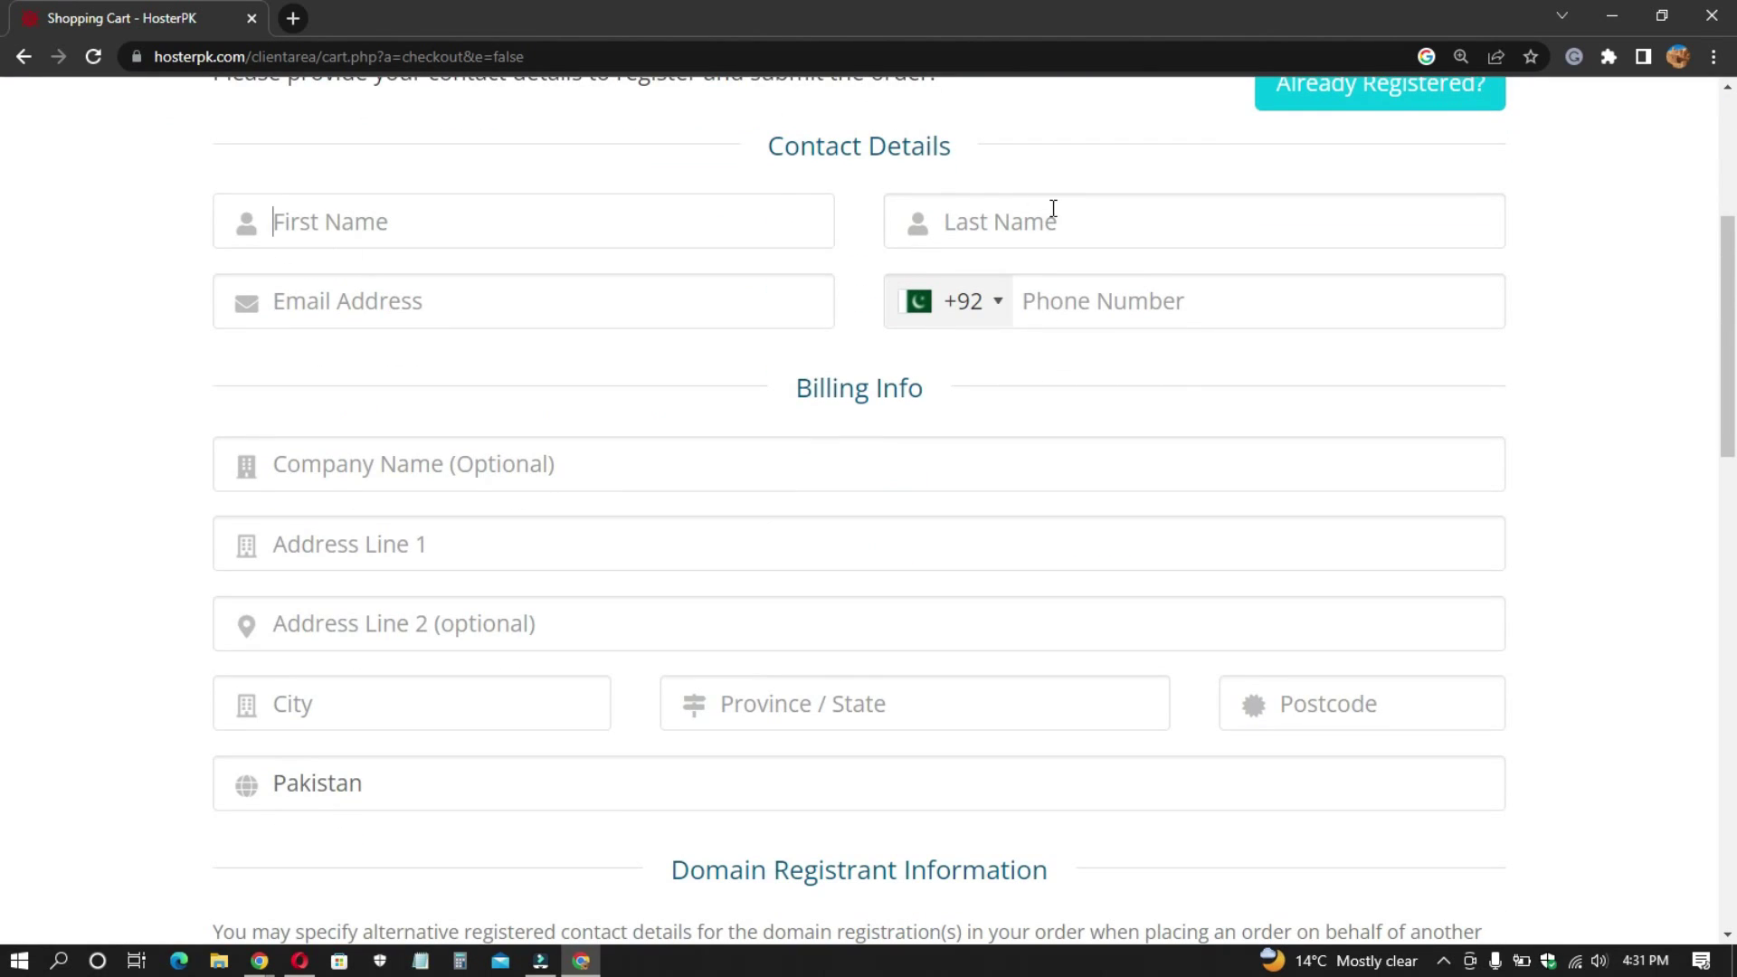
scroll(1094, 312, "down", 2)
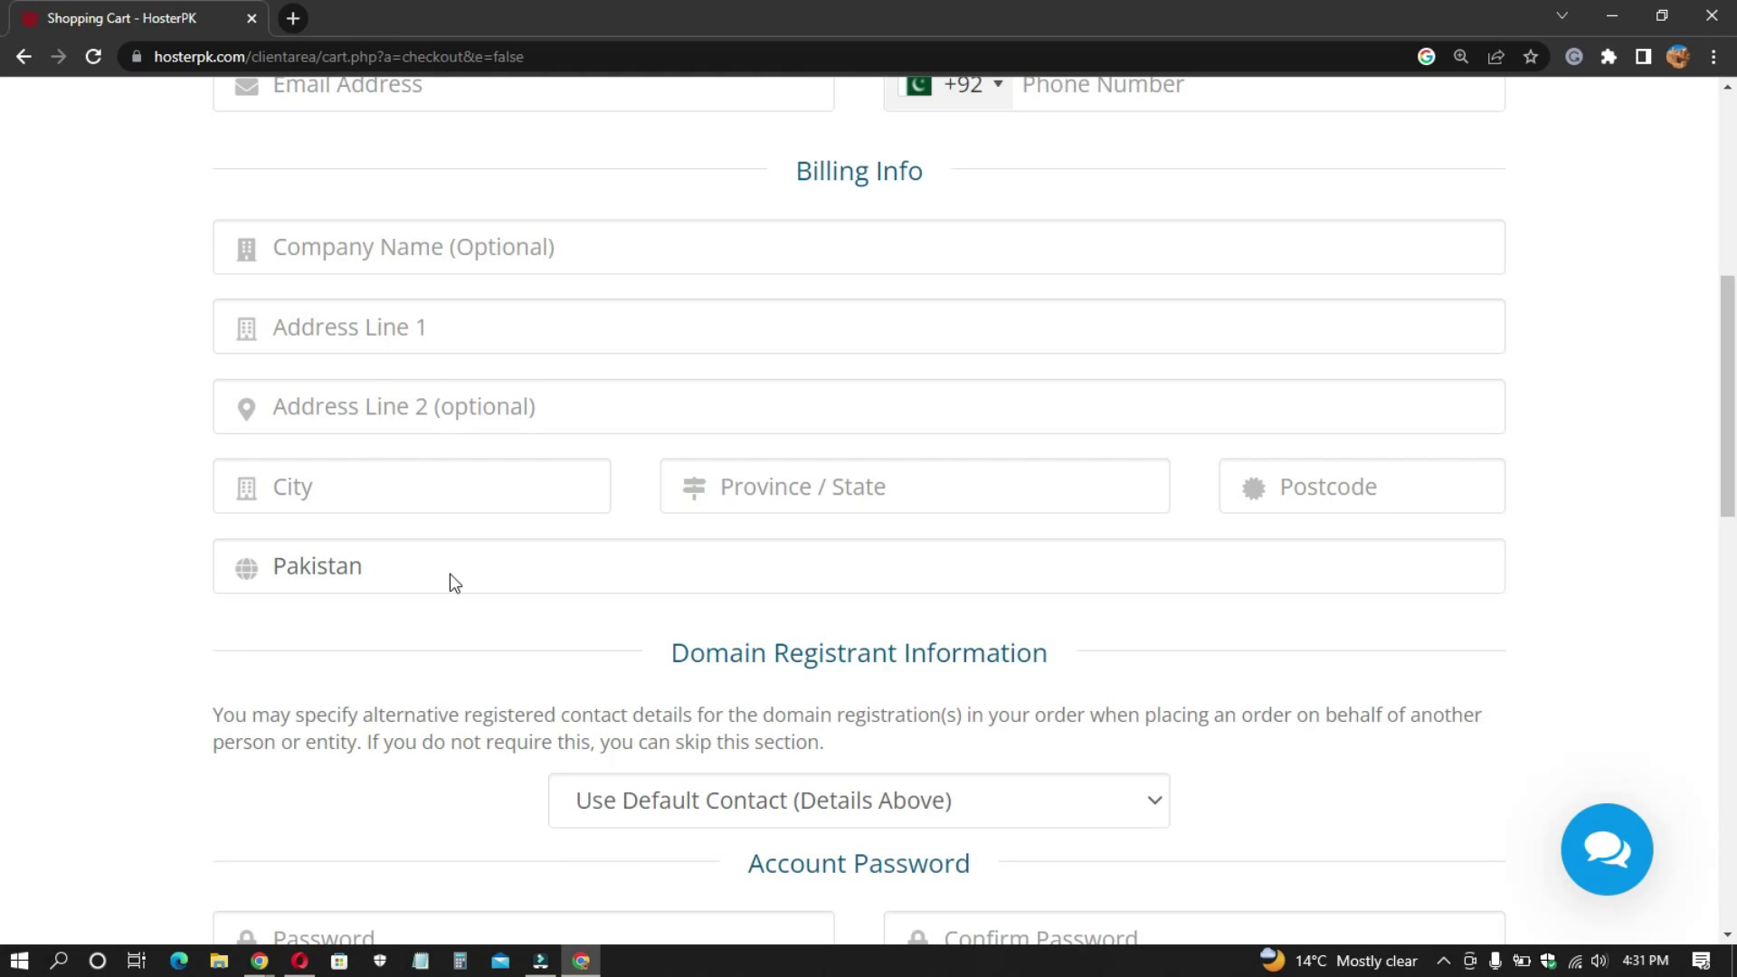
scroll(488, 471, "down", 2)
left_click(331, 355)
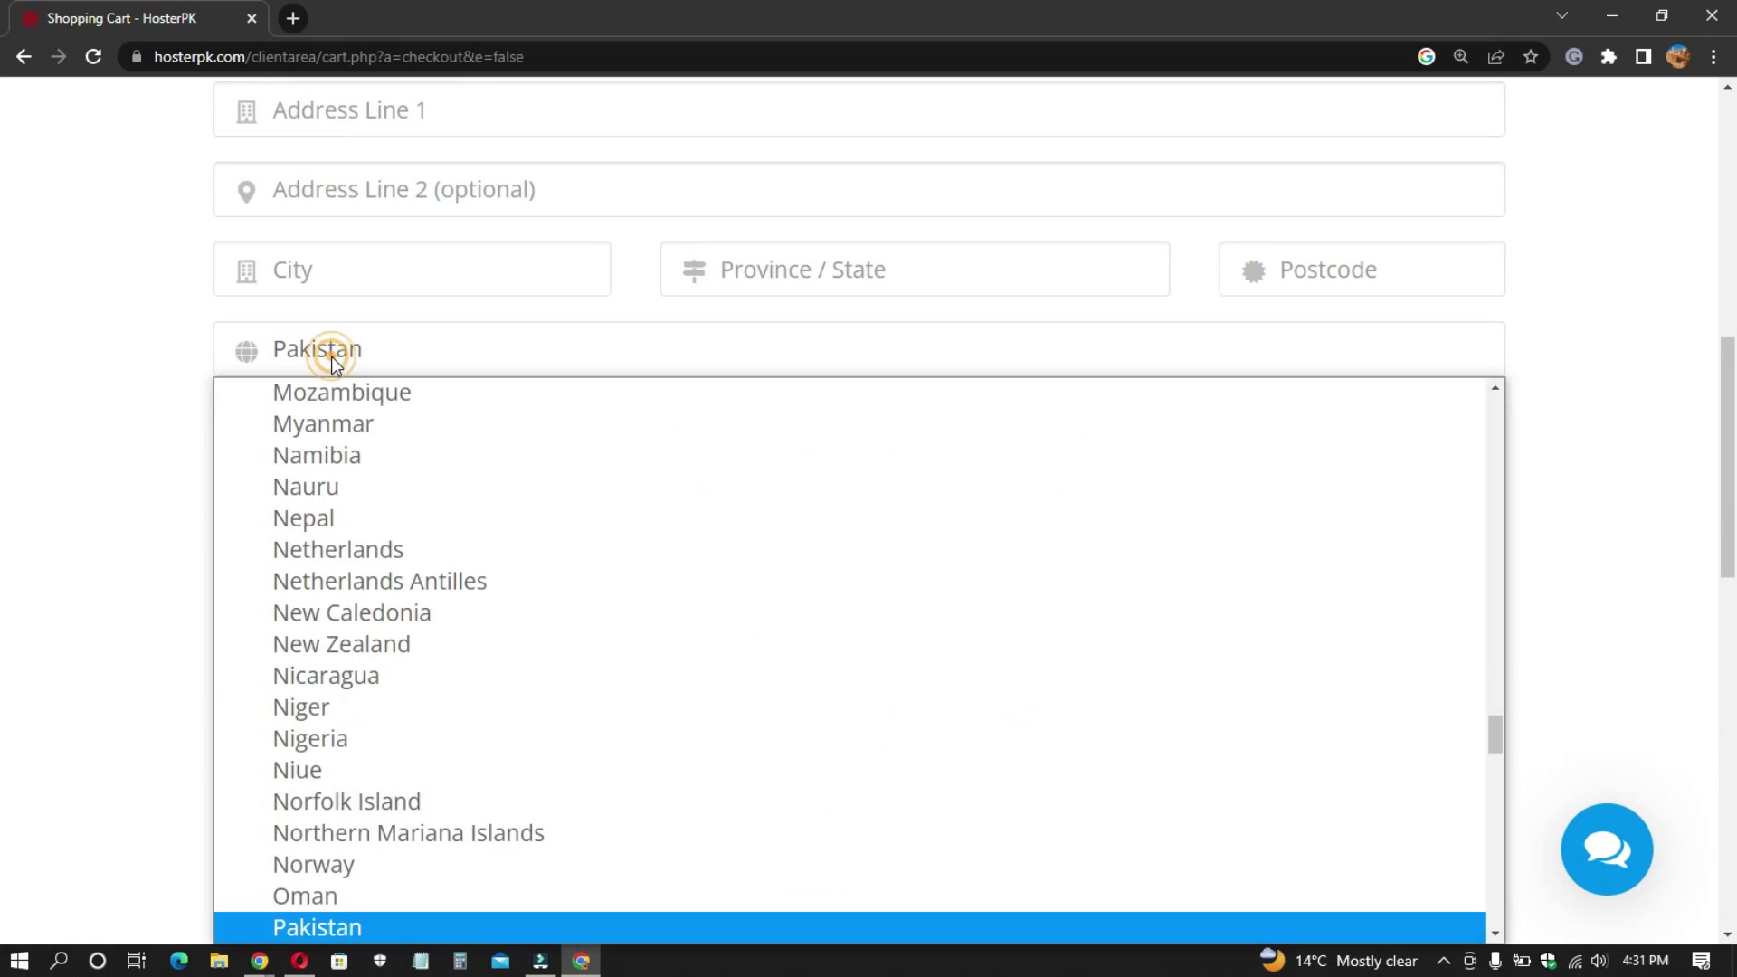
left_click(331, 353)
scroll(464, 480, "down", 2)
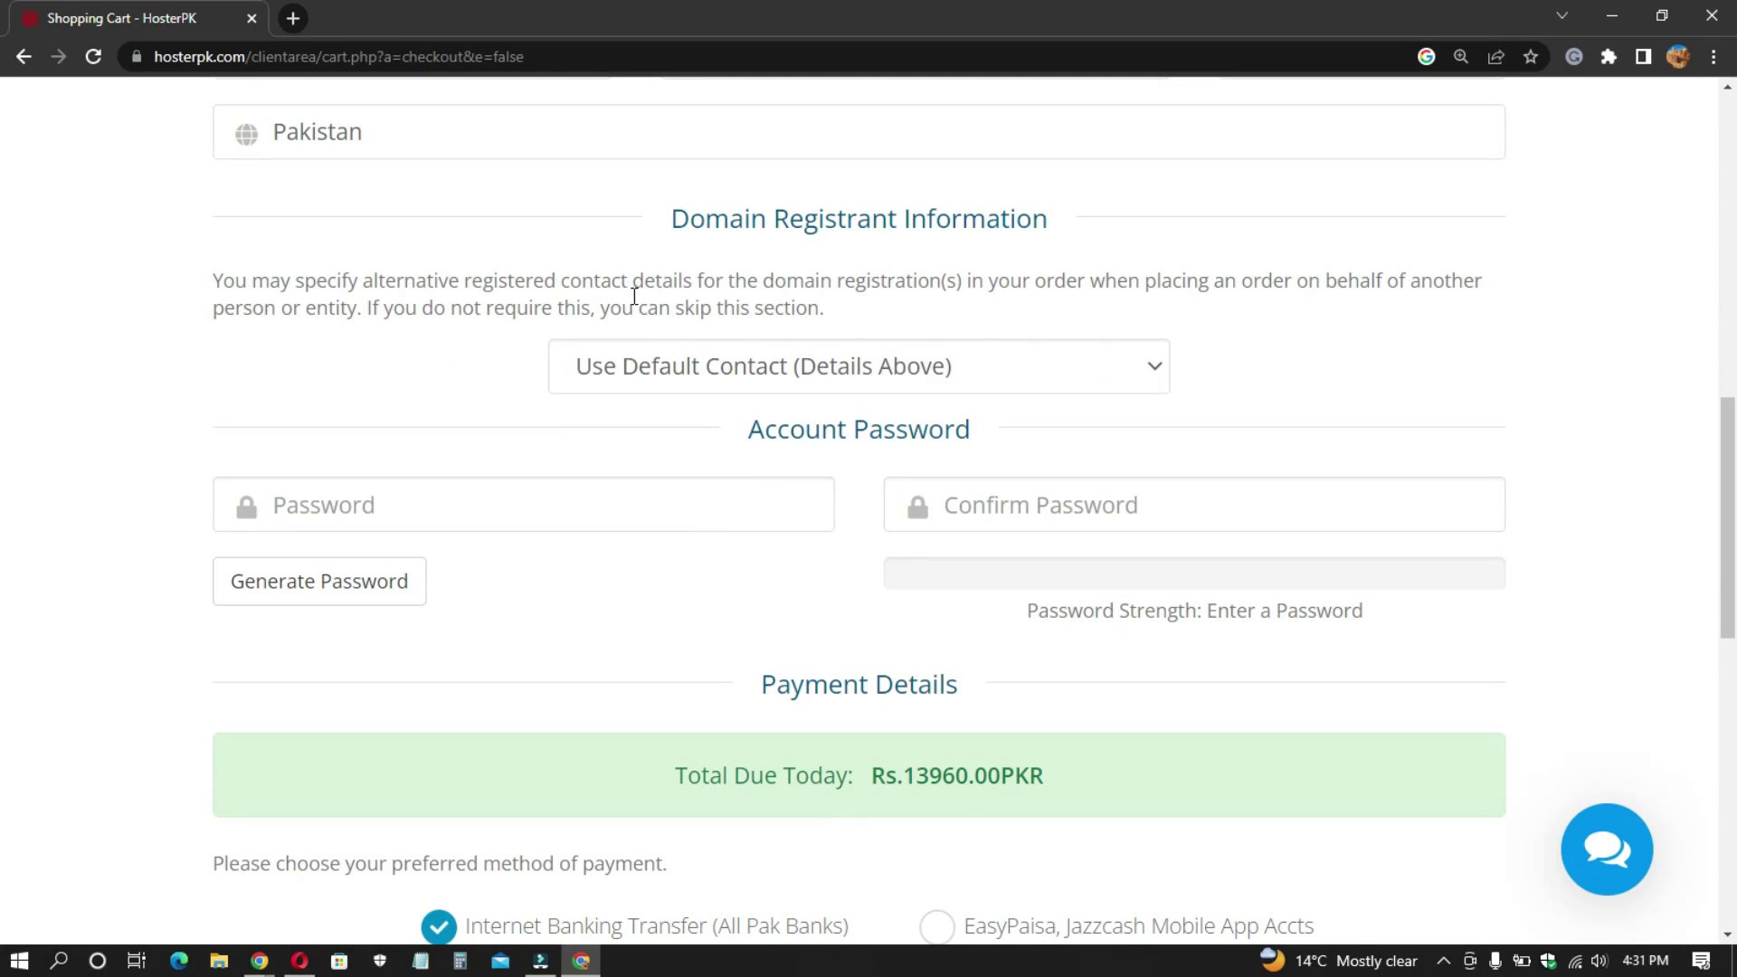
scroll(455, 242, "up", 2)
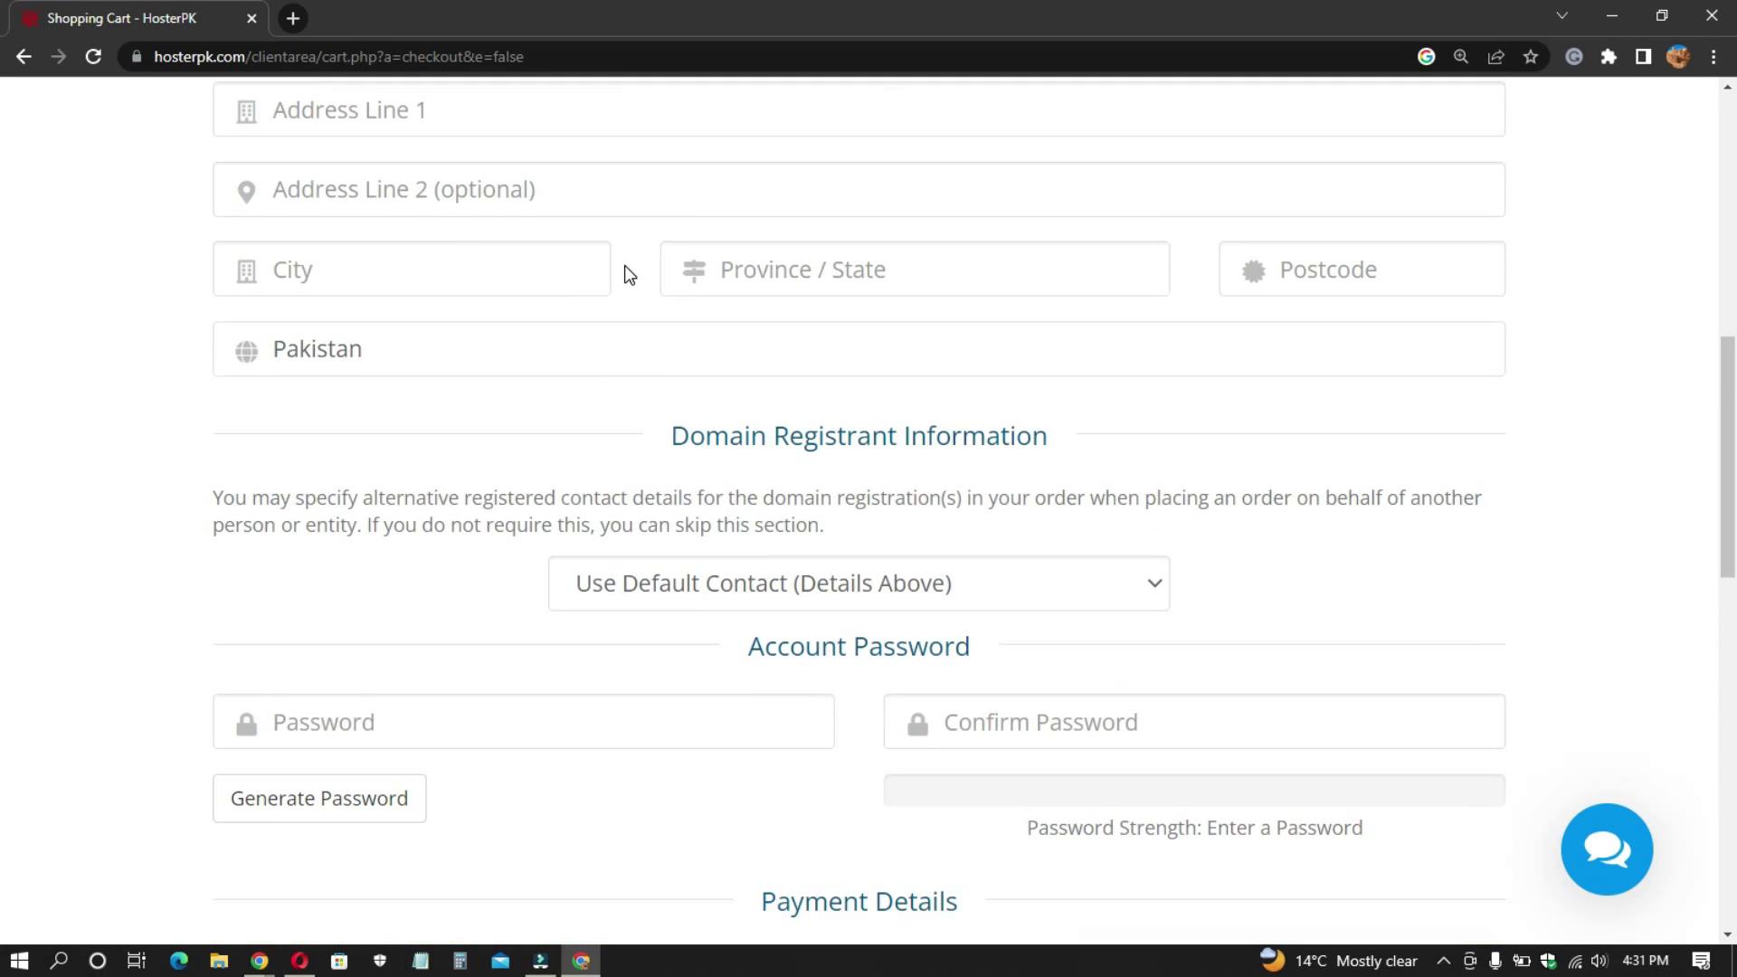
scroll(626, 325, "down", 3)
scroll(554, 326, "up", 4)
scroll(792, 393, "down", 4)
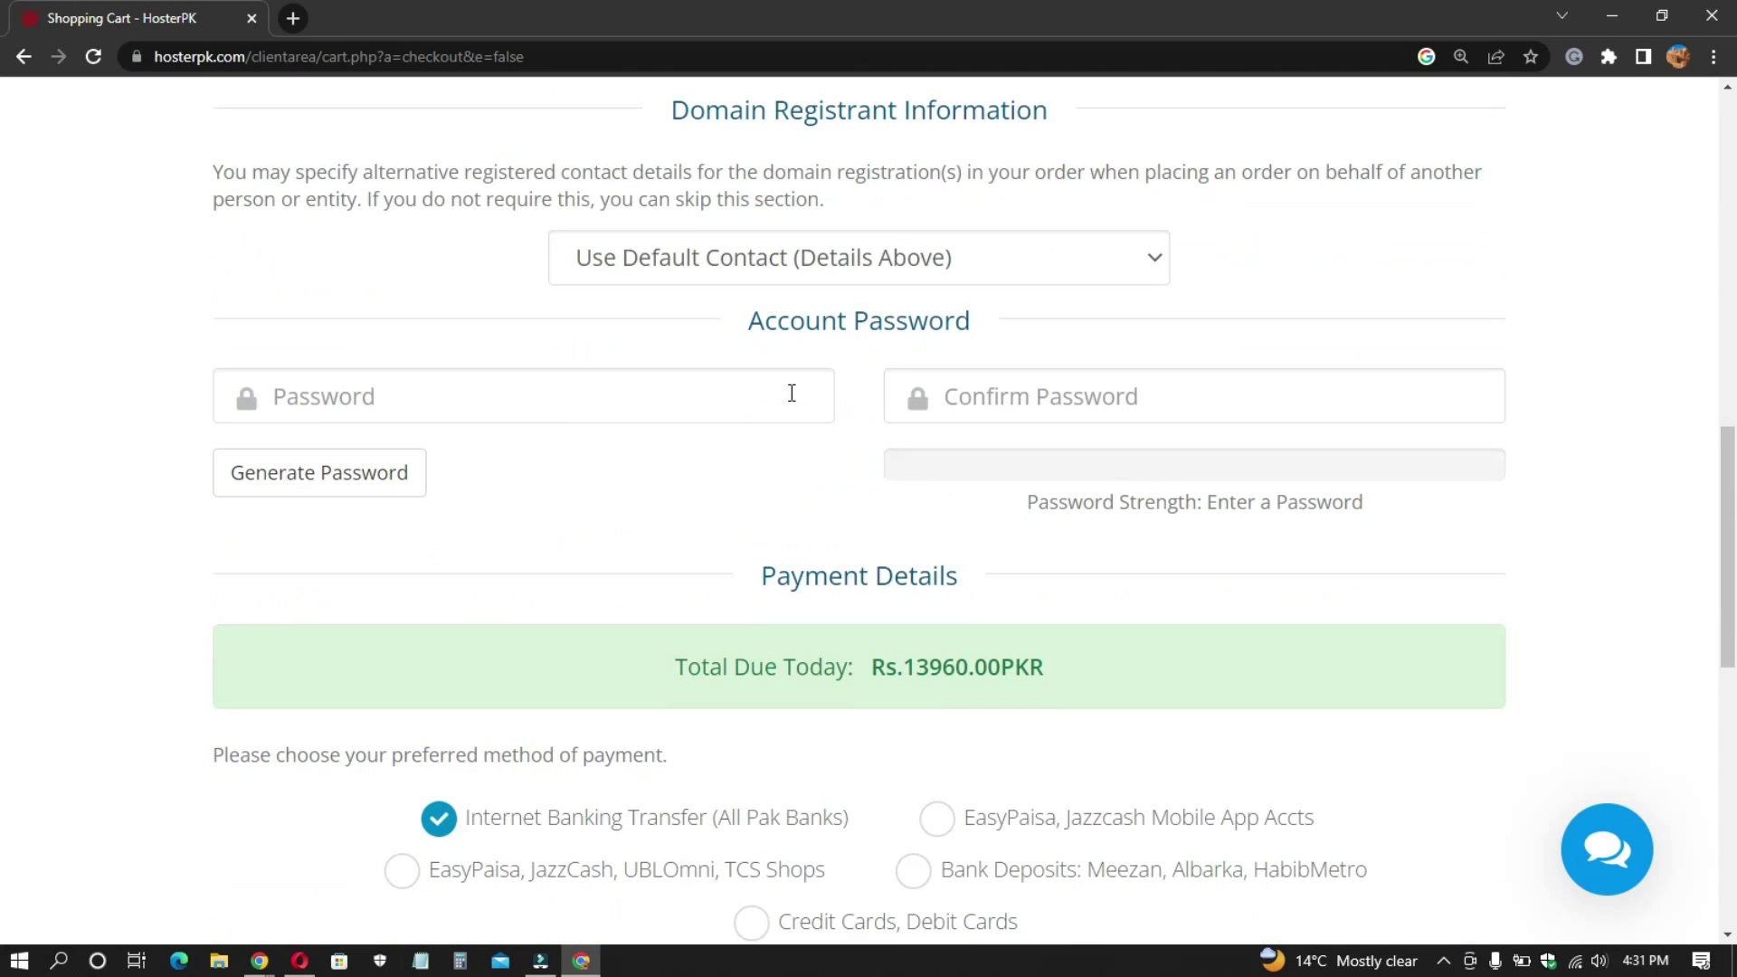
left_click(443, 401)
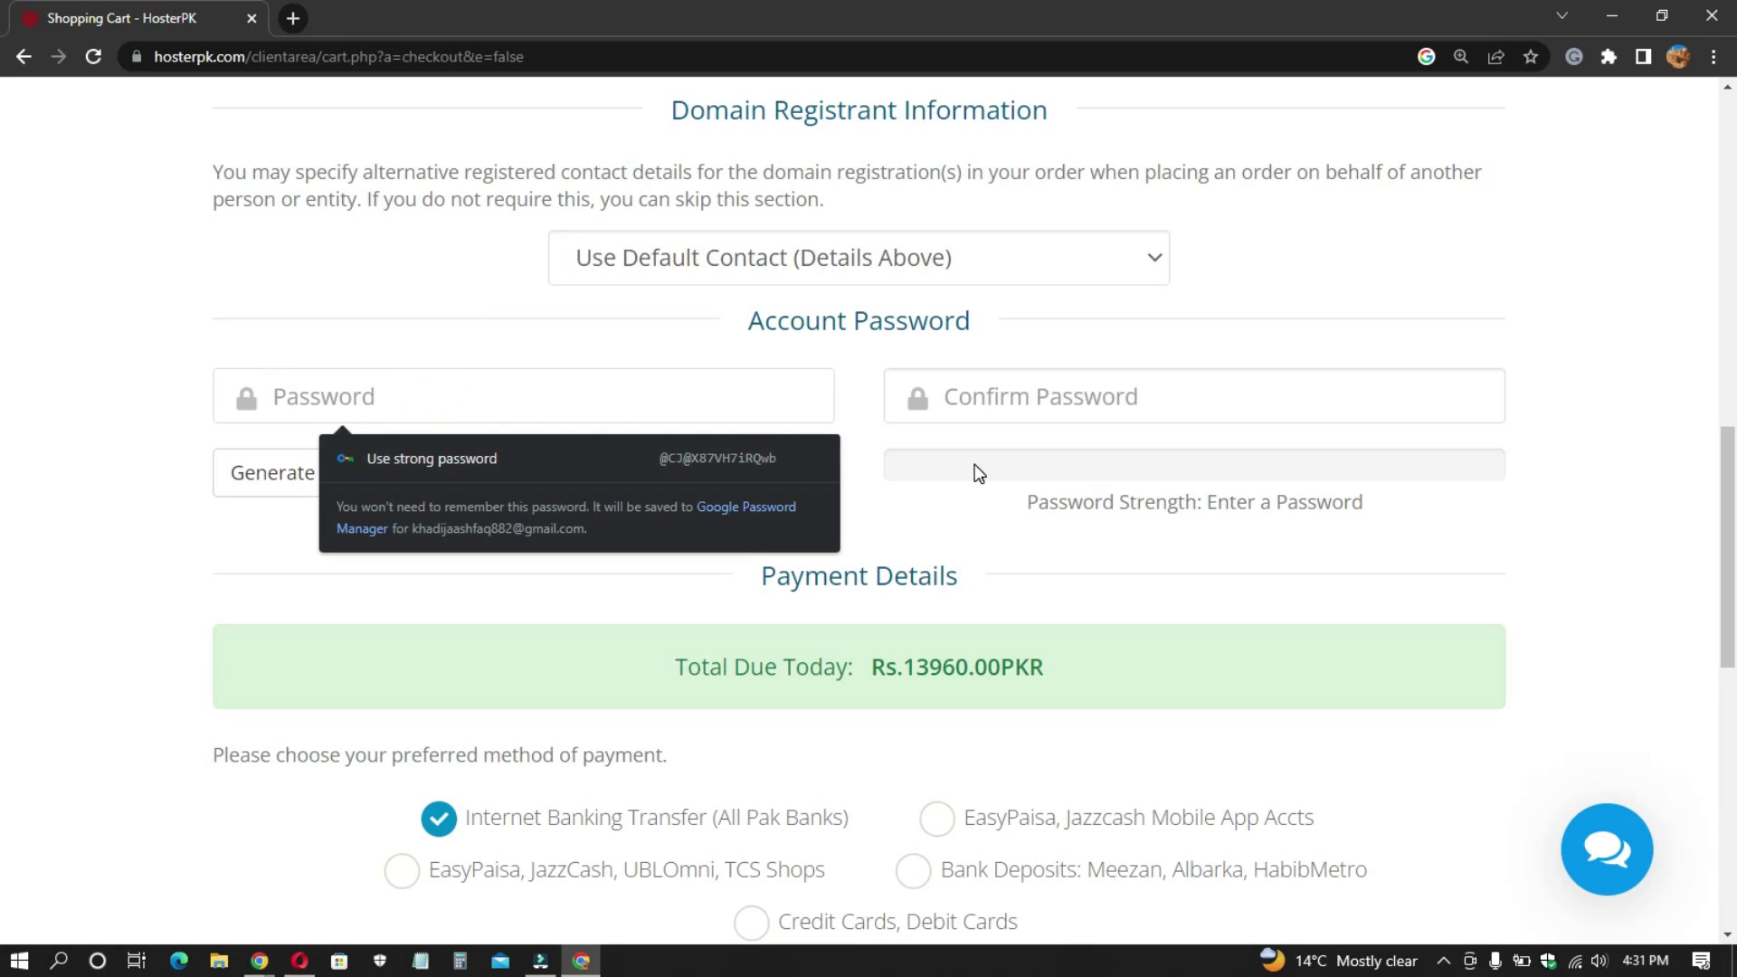
left_click(966, 398)
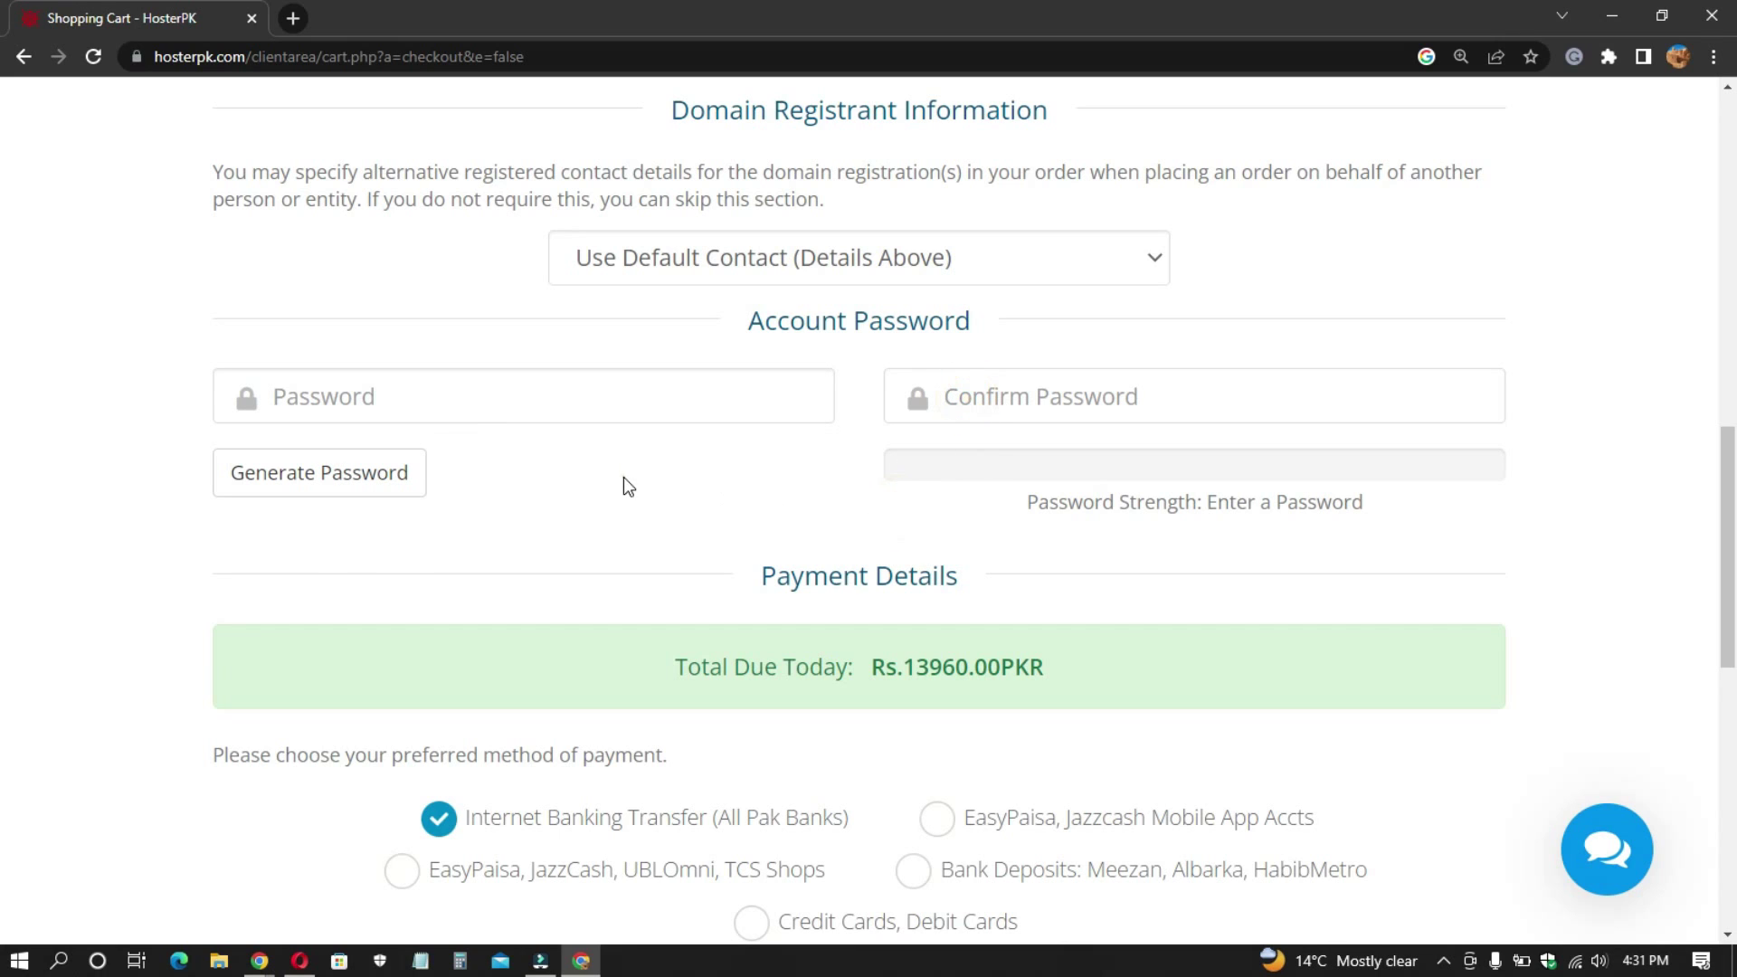
- Compare the available payment methods and choose EasyPaisa, JazzCash, UBLOmni, TCS Shops for the order
scroll(624, 478, "down", 5)
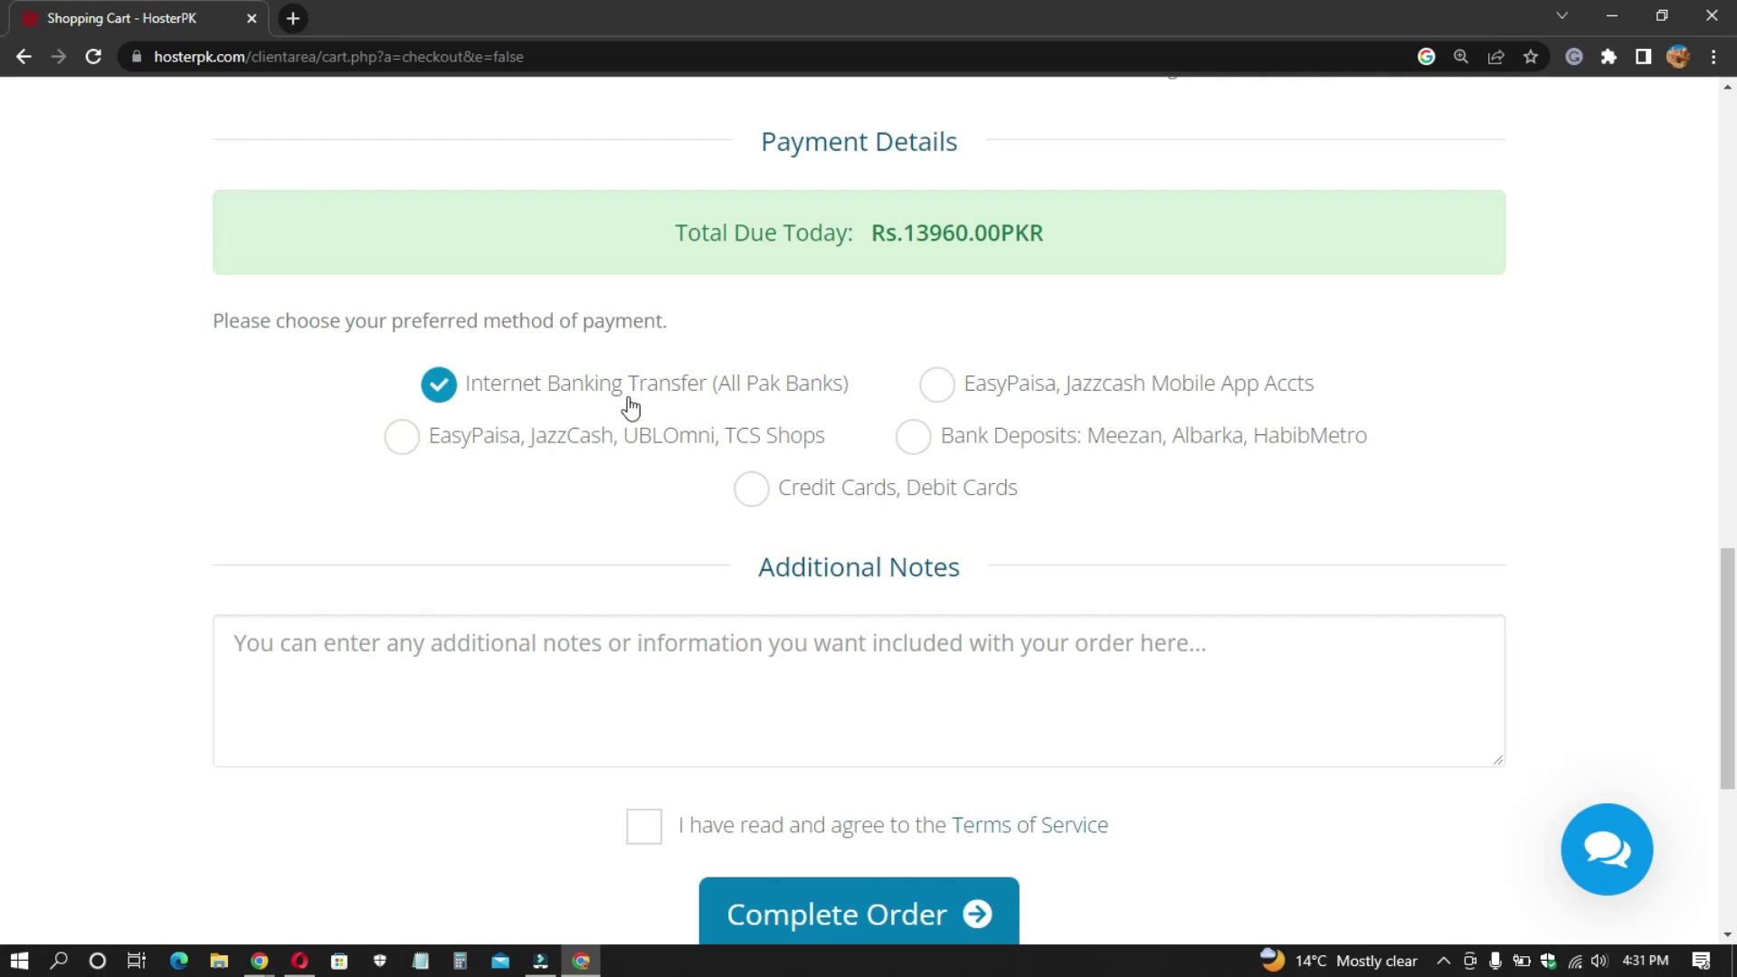
left_click(984, 395)
left_click(631, 449)
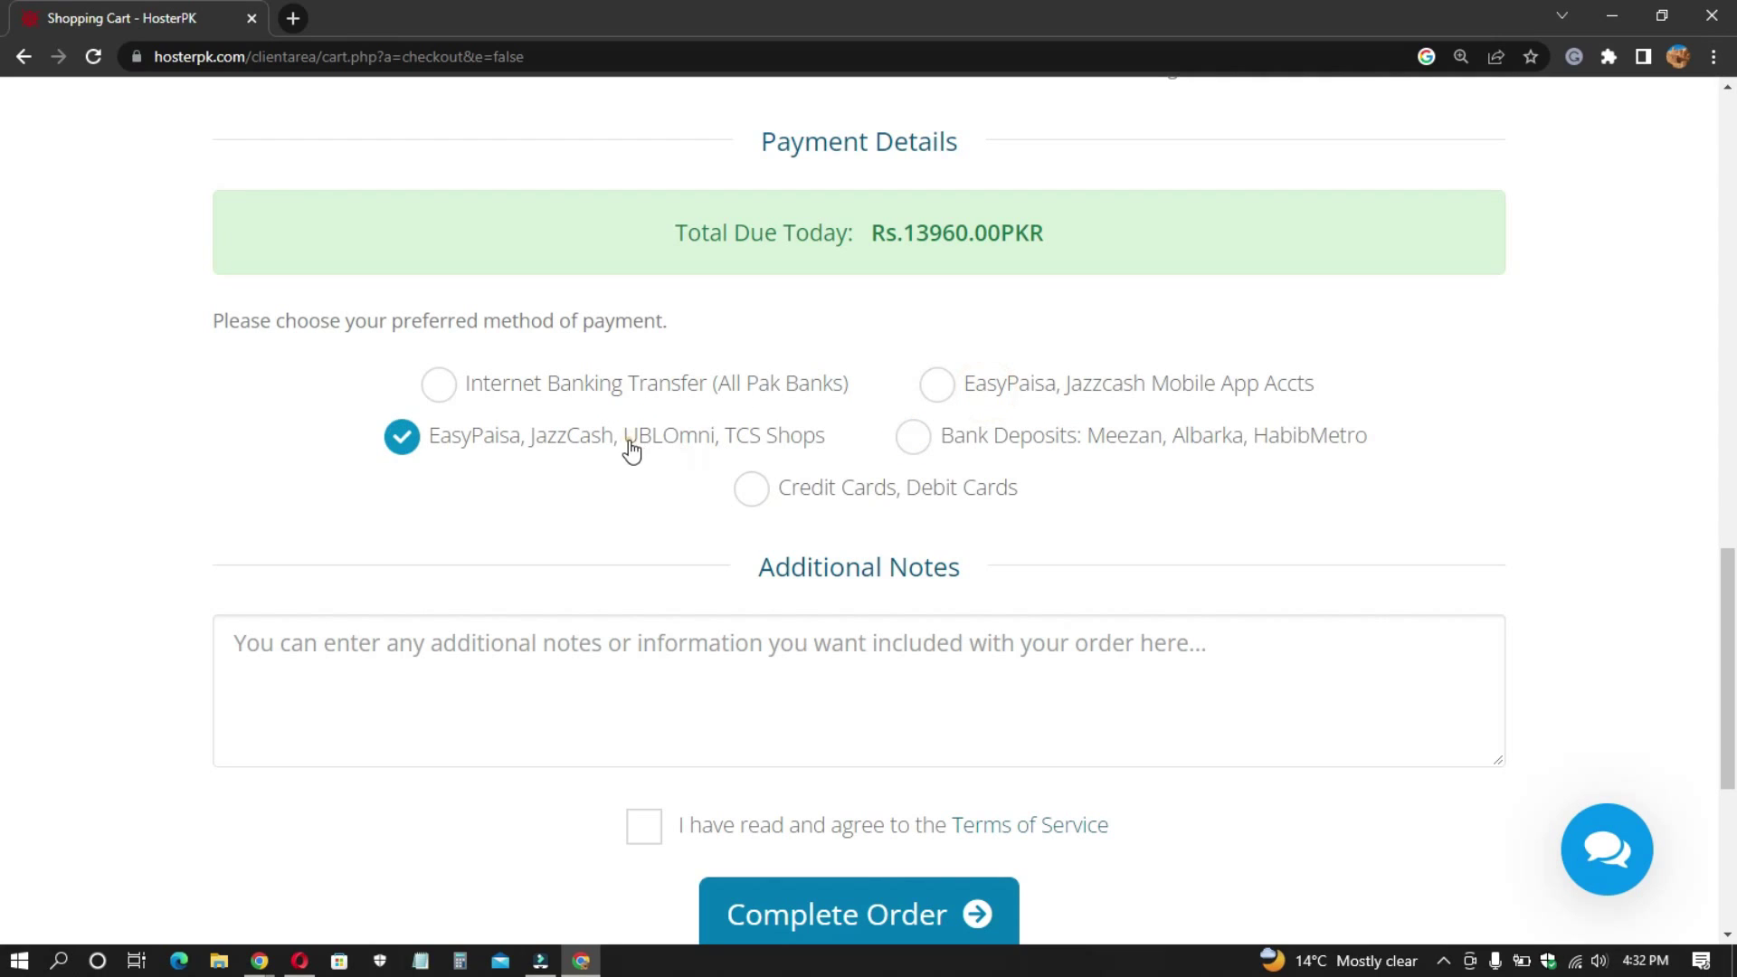
left_click(912, 437)
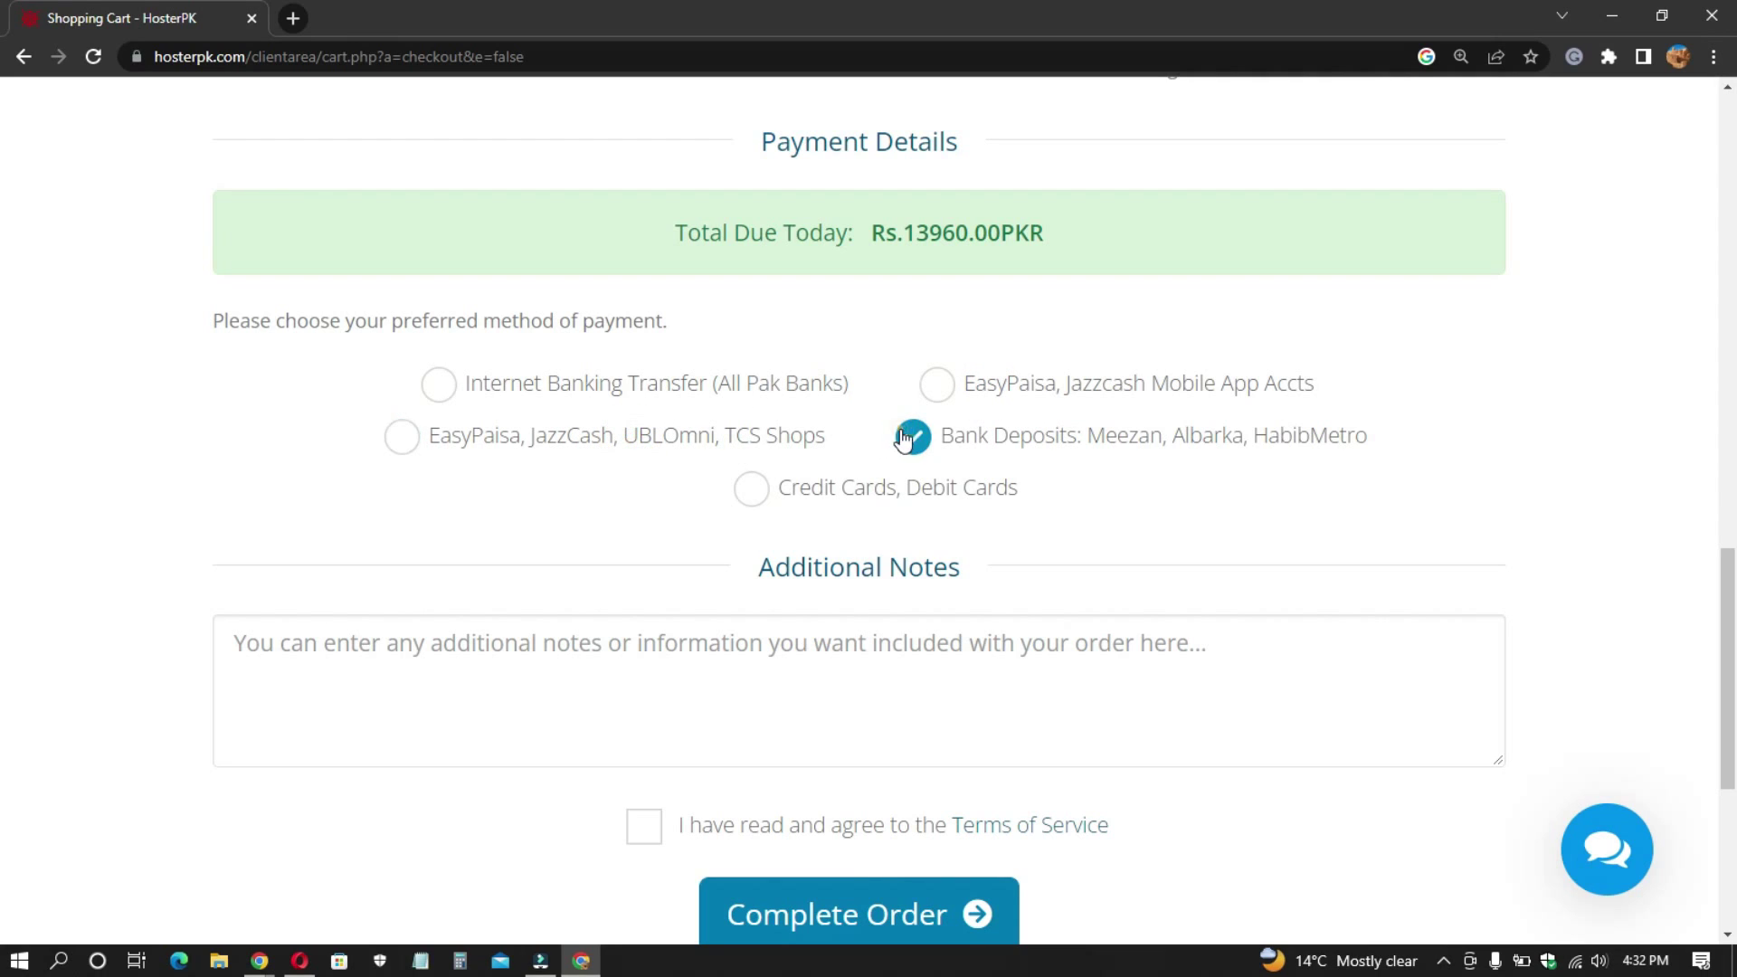
left_click(751, 493)
left_click(401, 437)
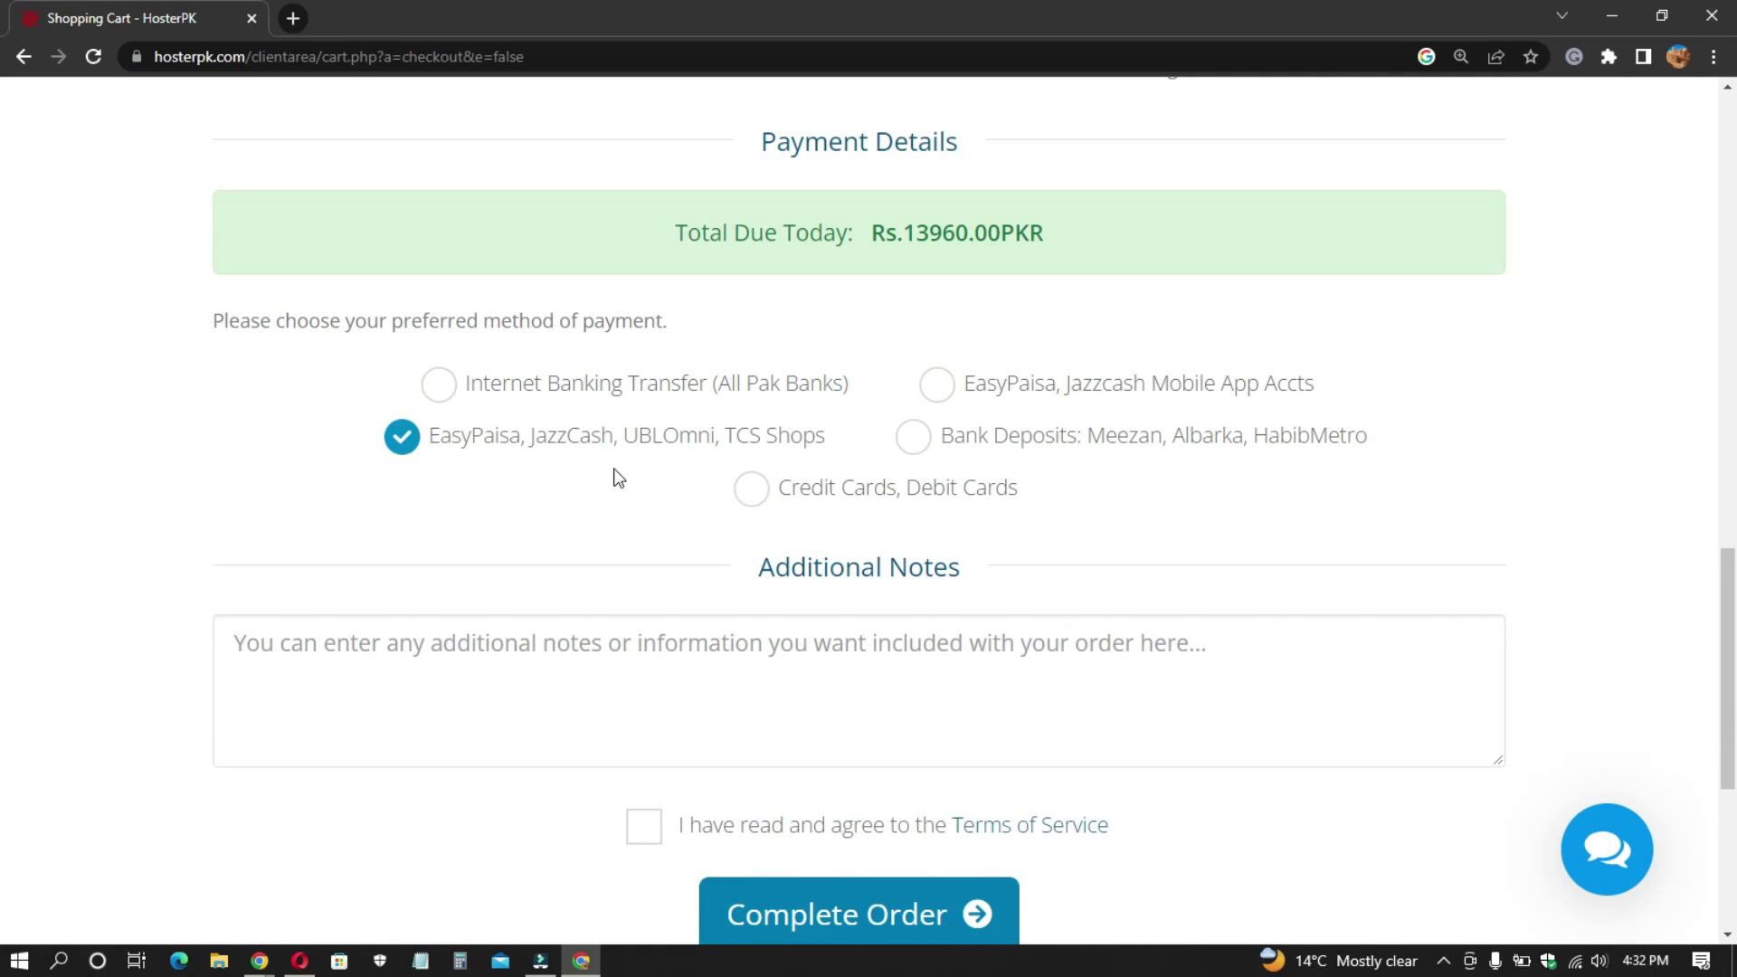
- Agree to the Terms of Service and try to complete the order with the contact details left blank
scroll(624, 486, "down", 1)
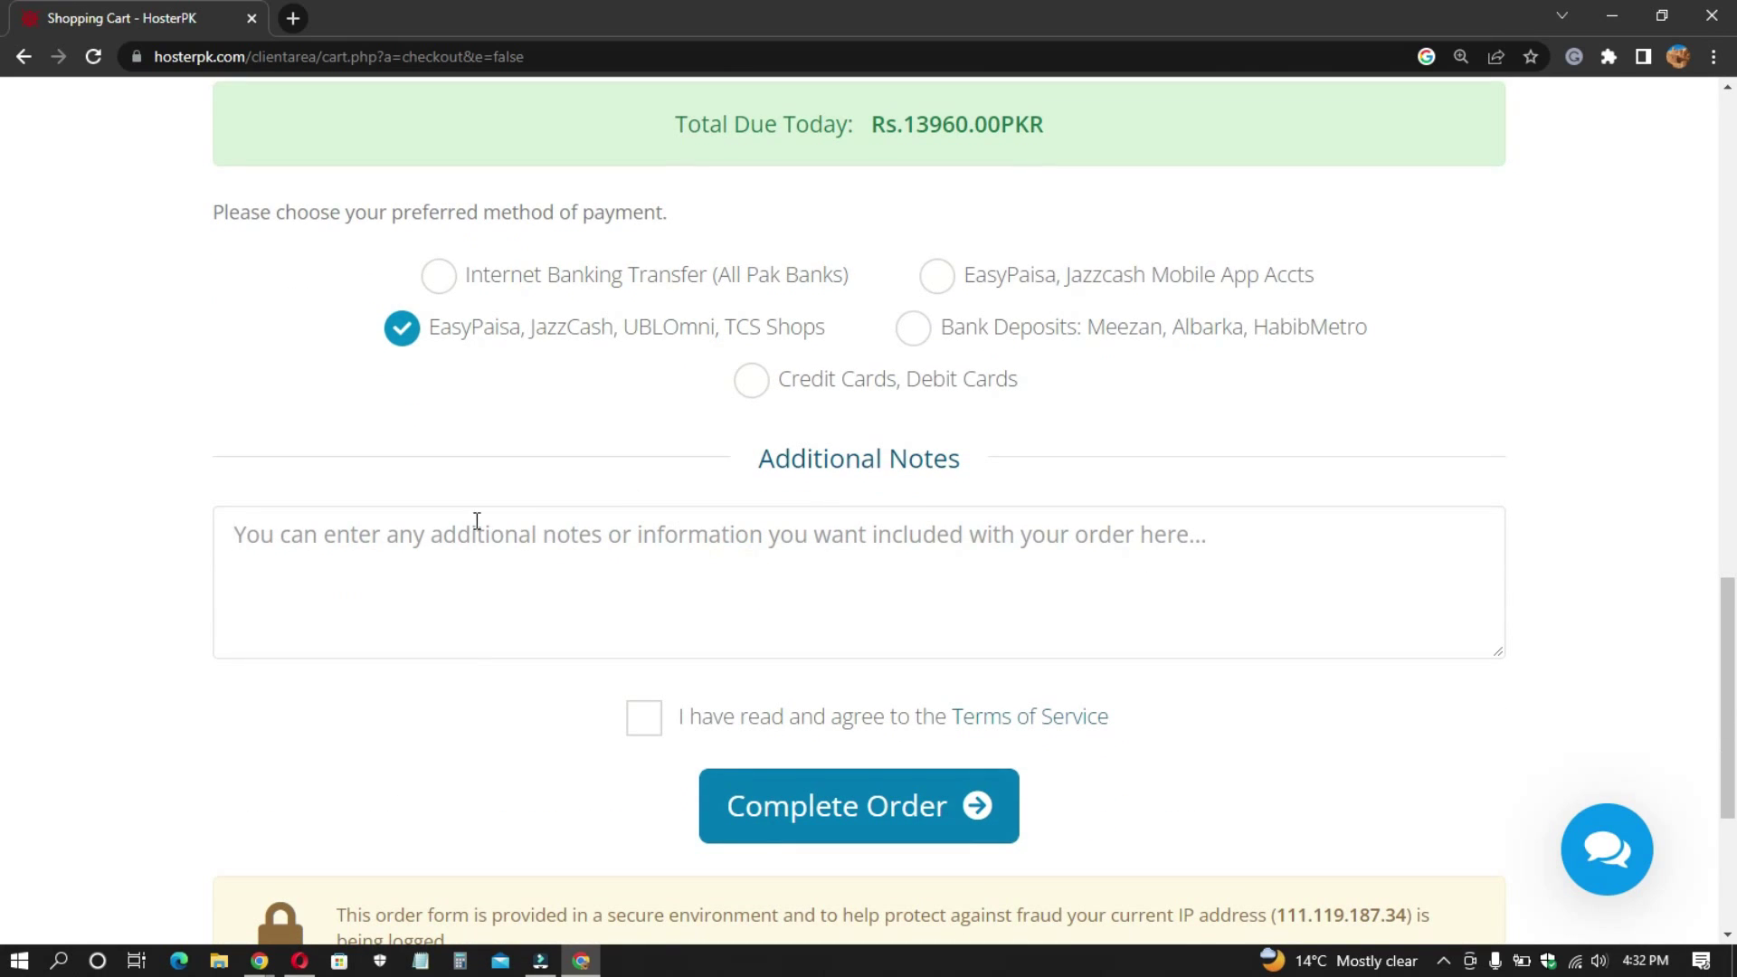
left_click(493, 695)
left_click(643, 717)
scroll(548, 729, "down", 1)
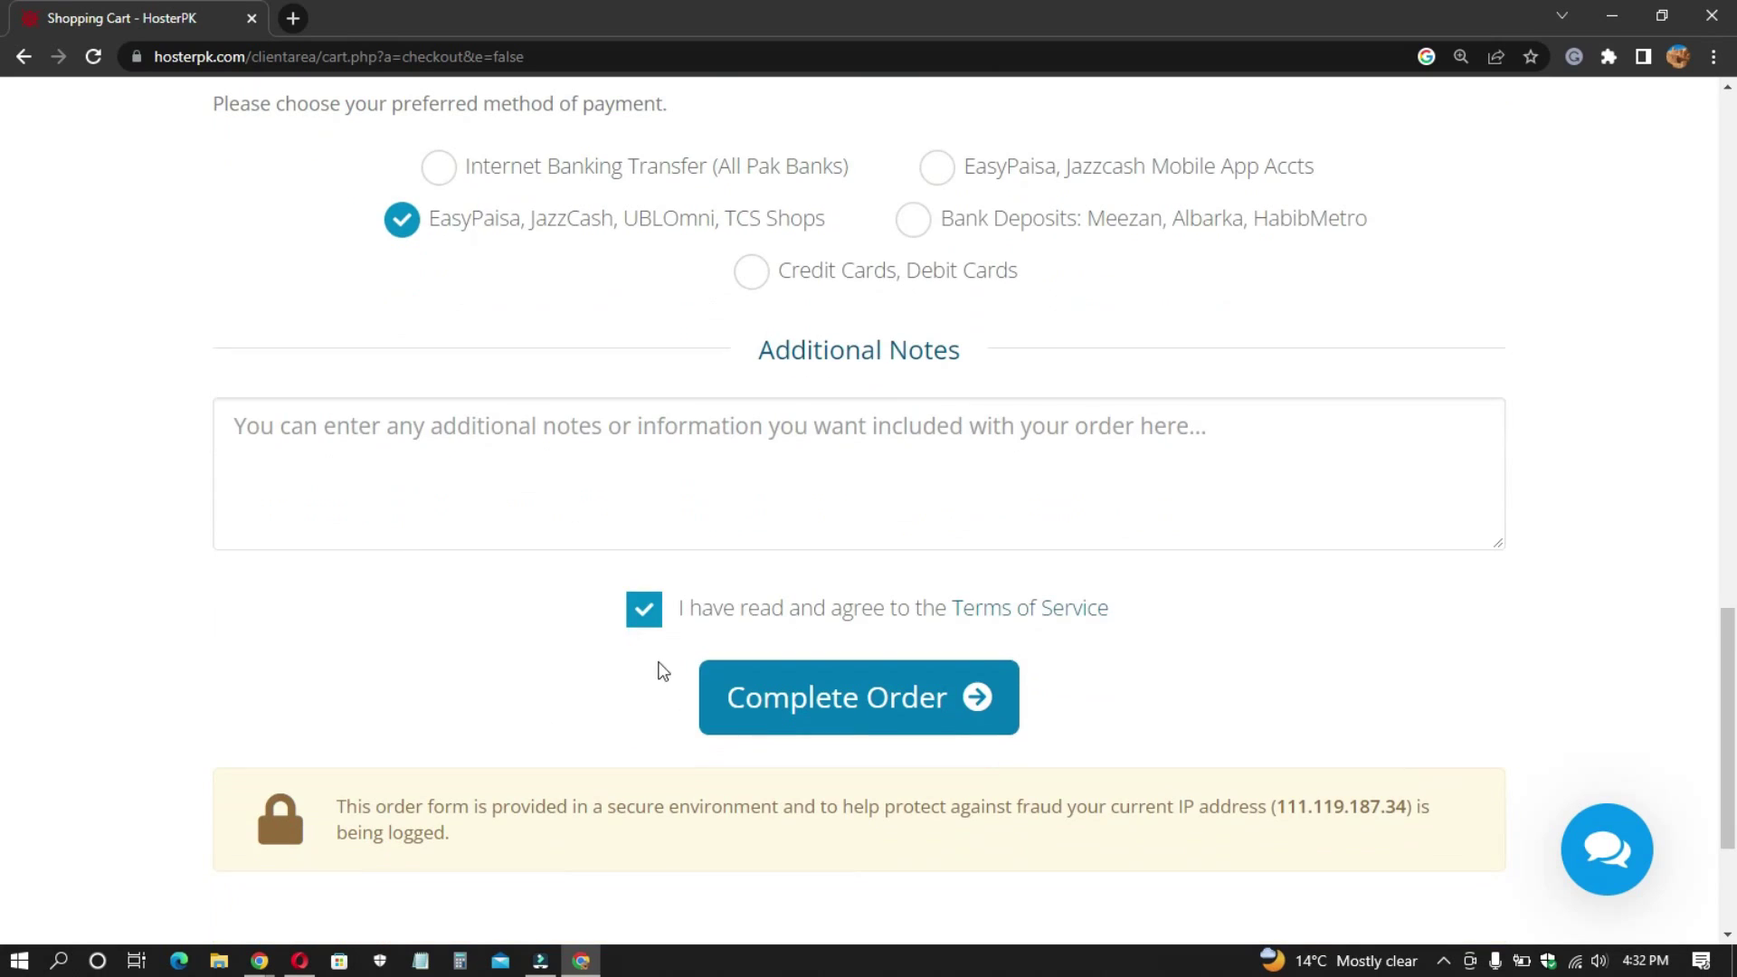
left_click(849, 702)
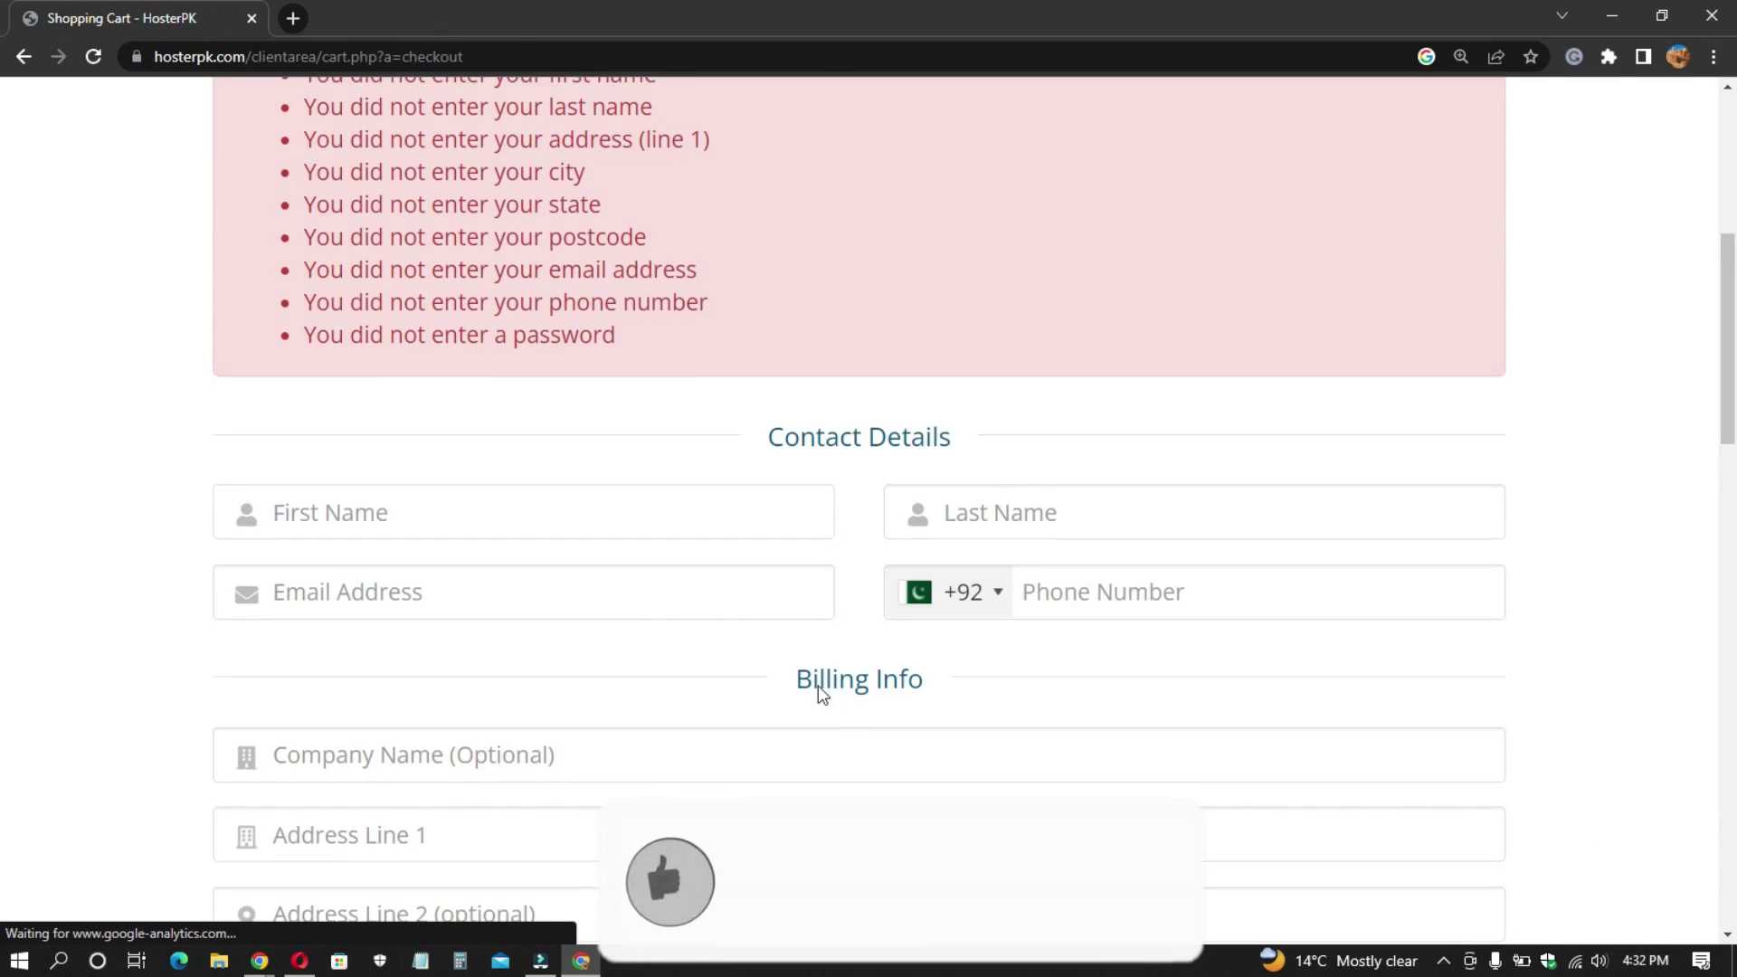
- Review the checkout error list and the contact and billing fields it refers to
scroll(818, 686, "up", 4)
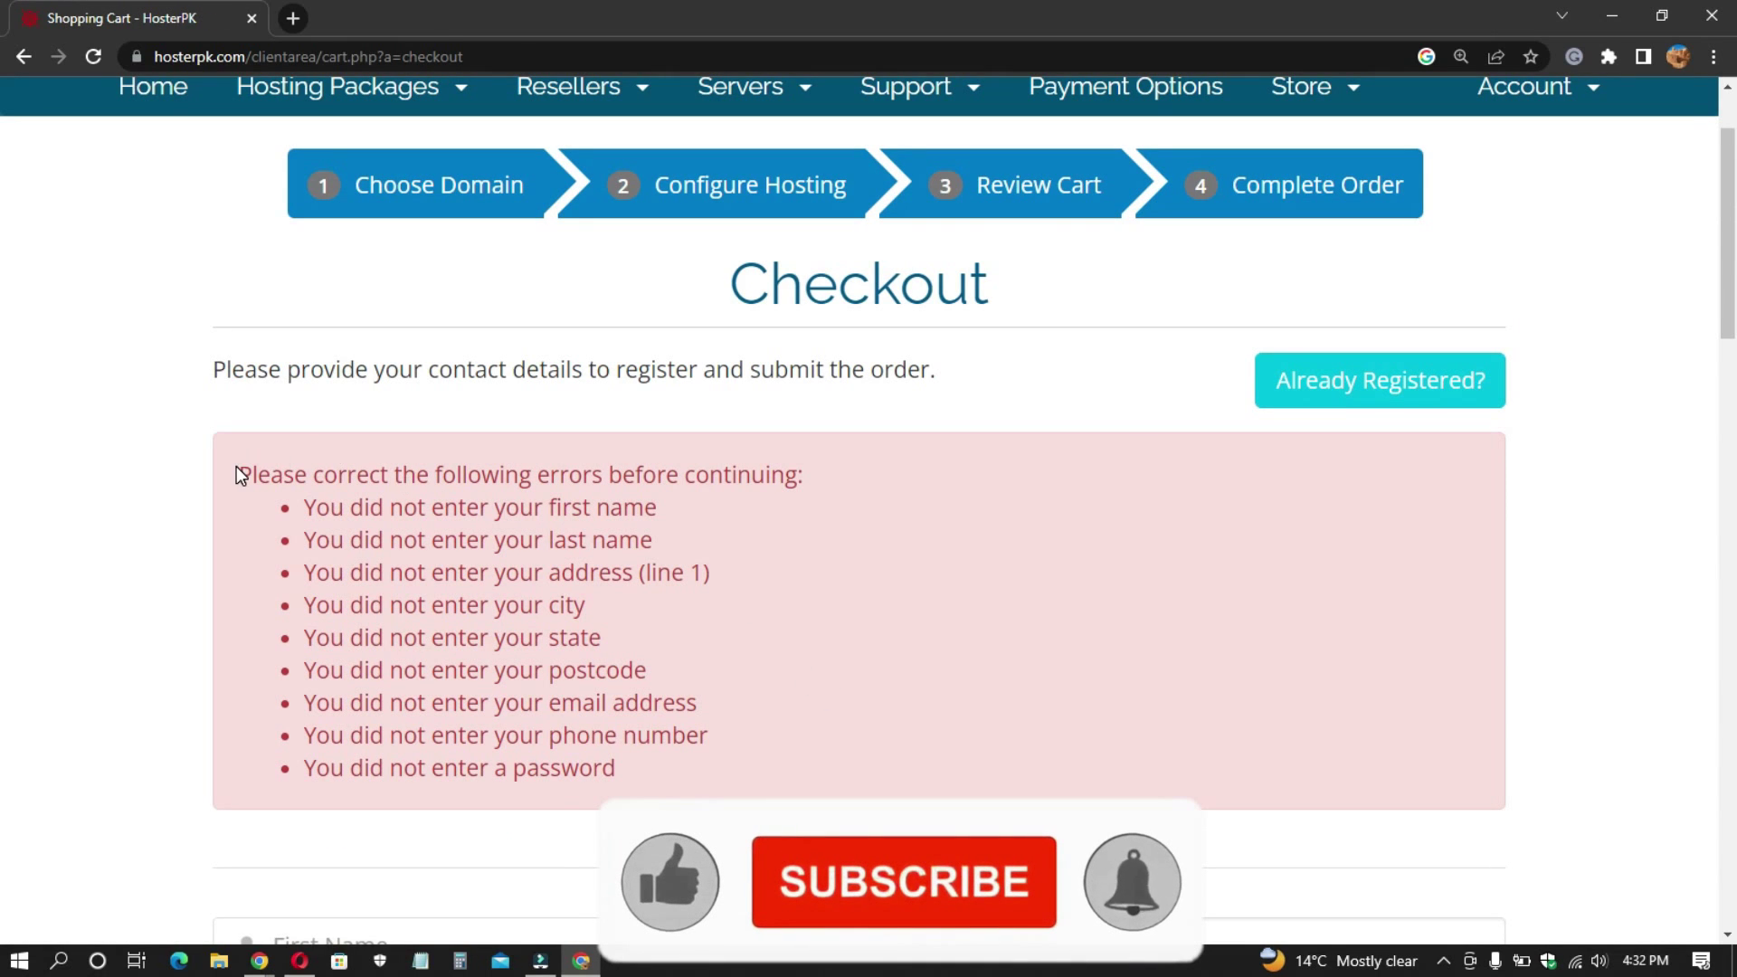
scroll(715, 574, "down", 7)
left_click(487, 301)
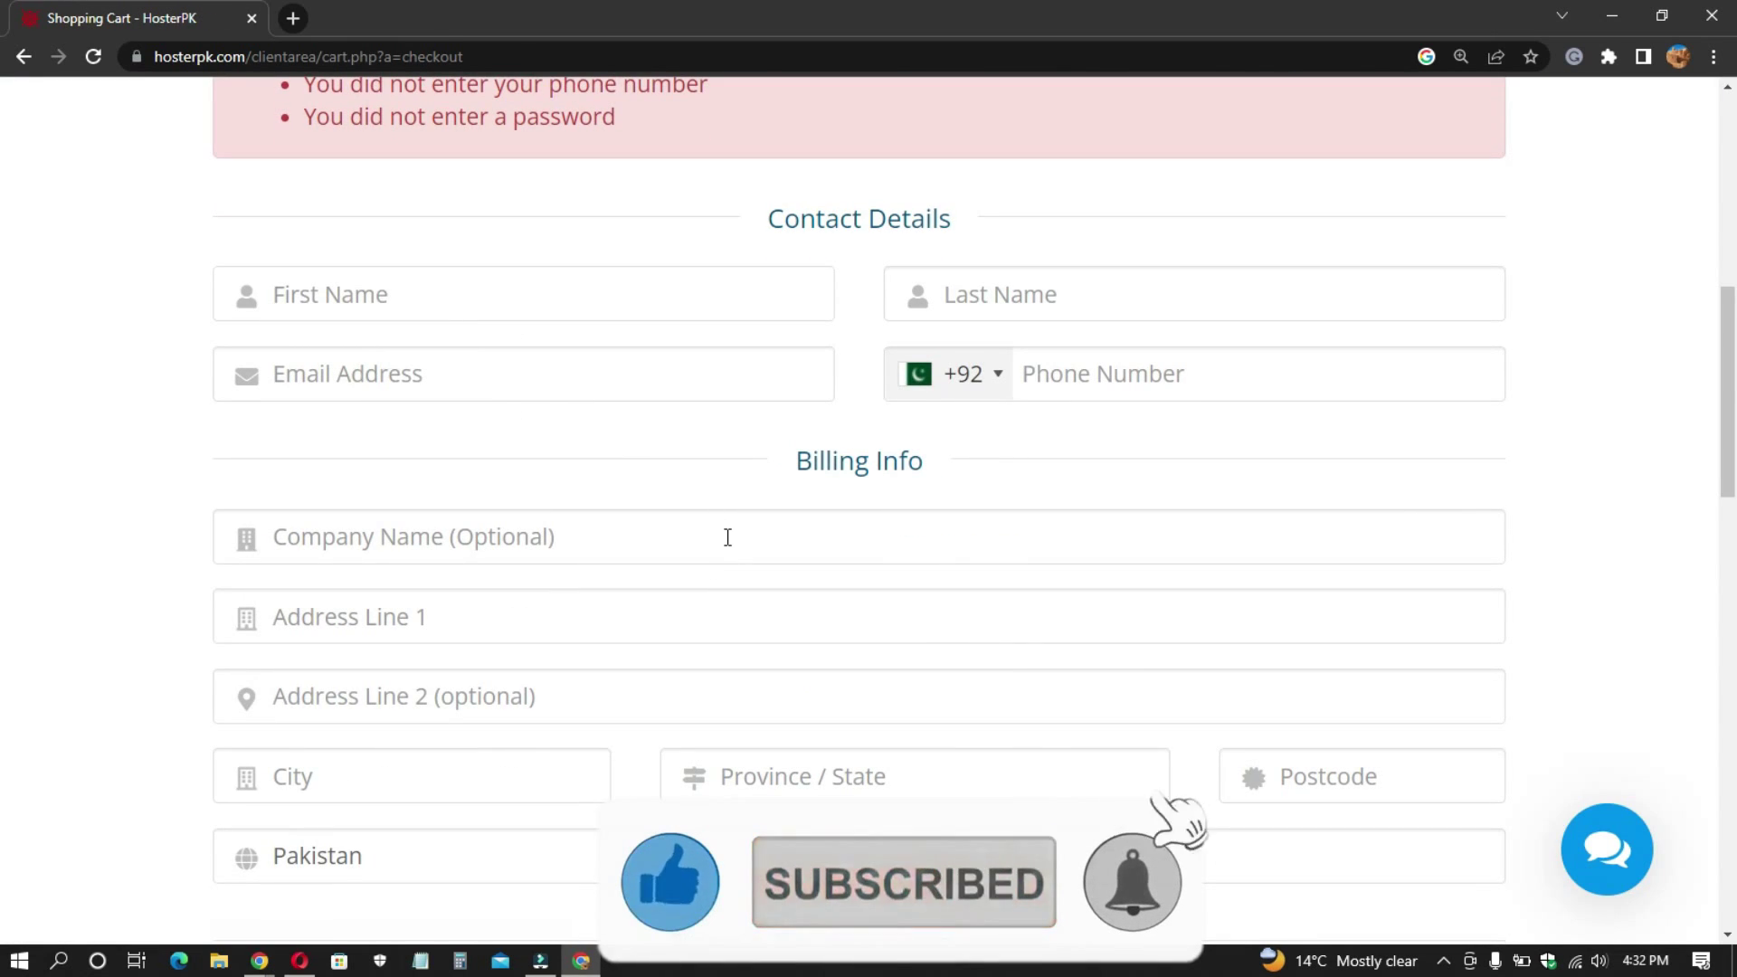
scroll(725, 539, "down", 7)
scroll(728, 542, "up", 9)
scroll(728, 543, "up", 6)
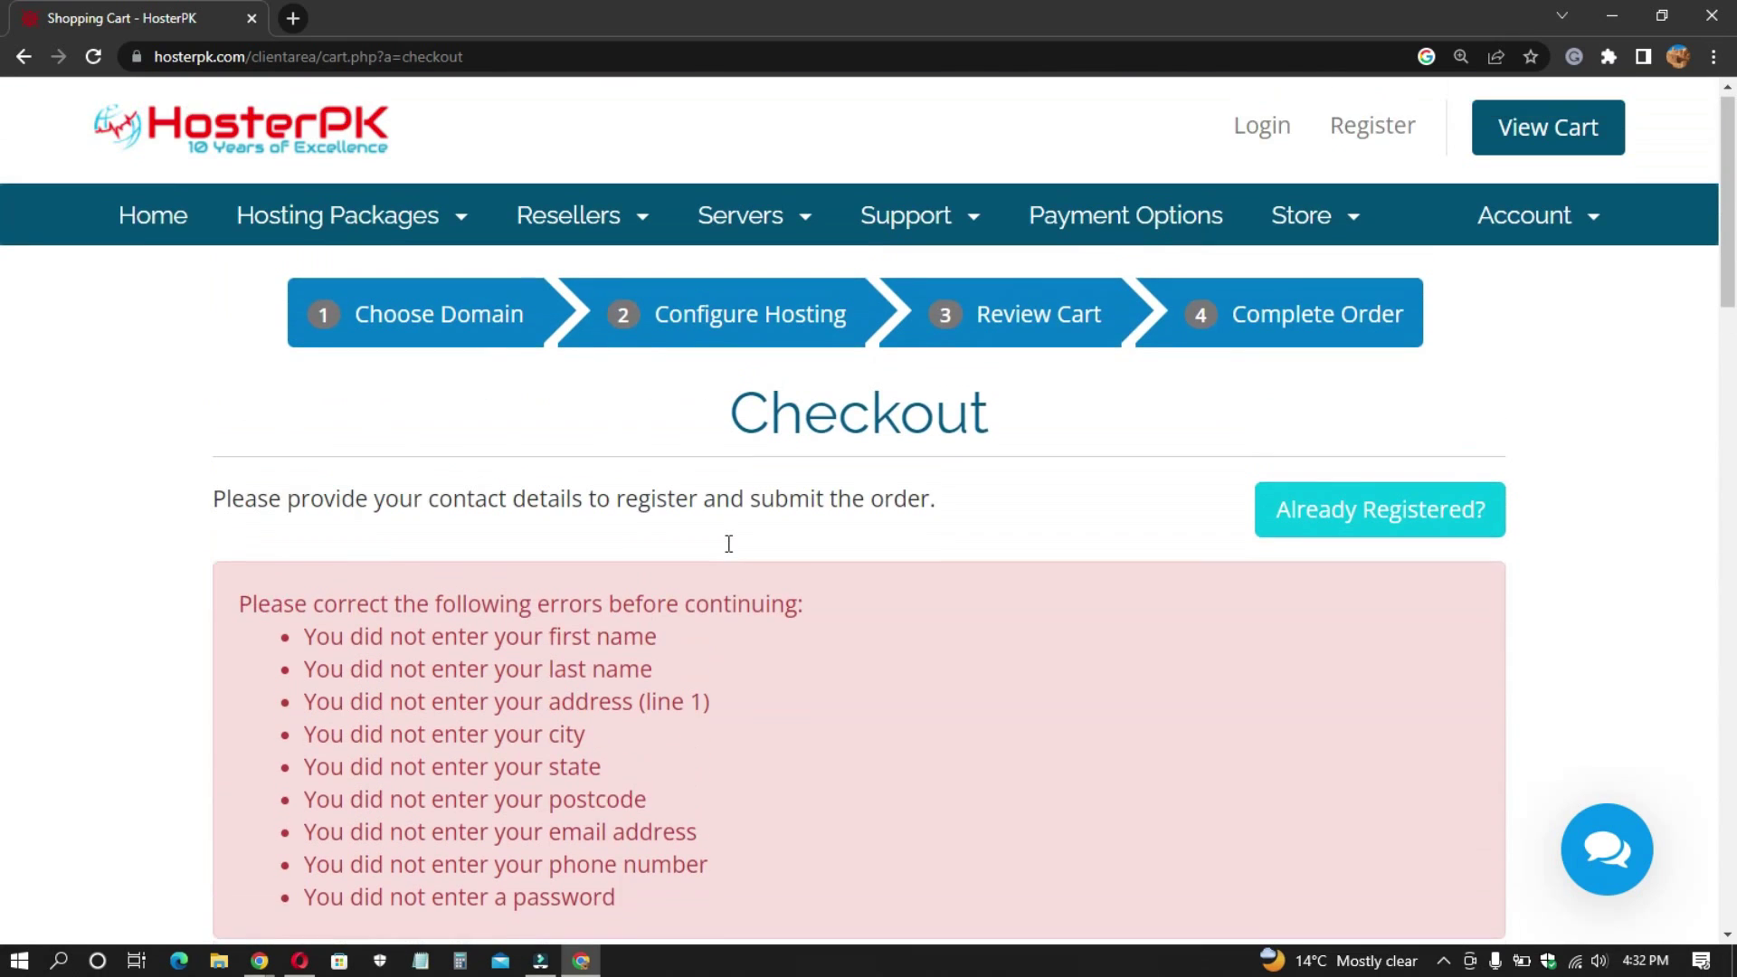
scroll(726, 543, "down", 5)
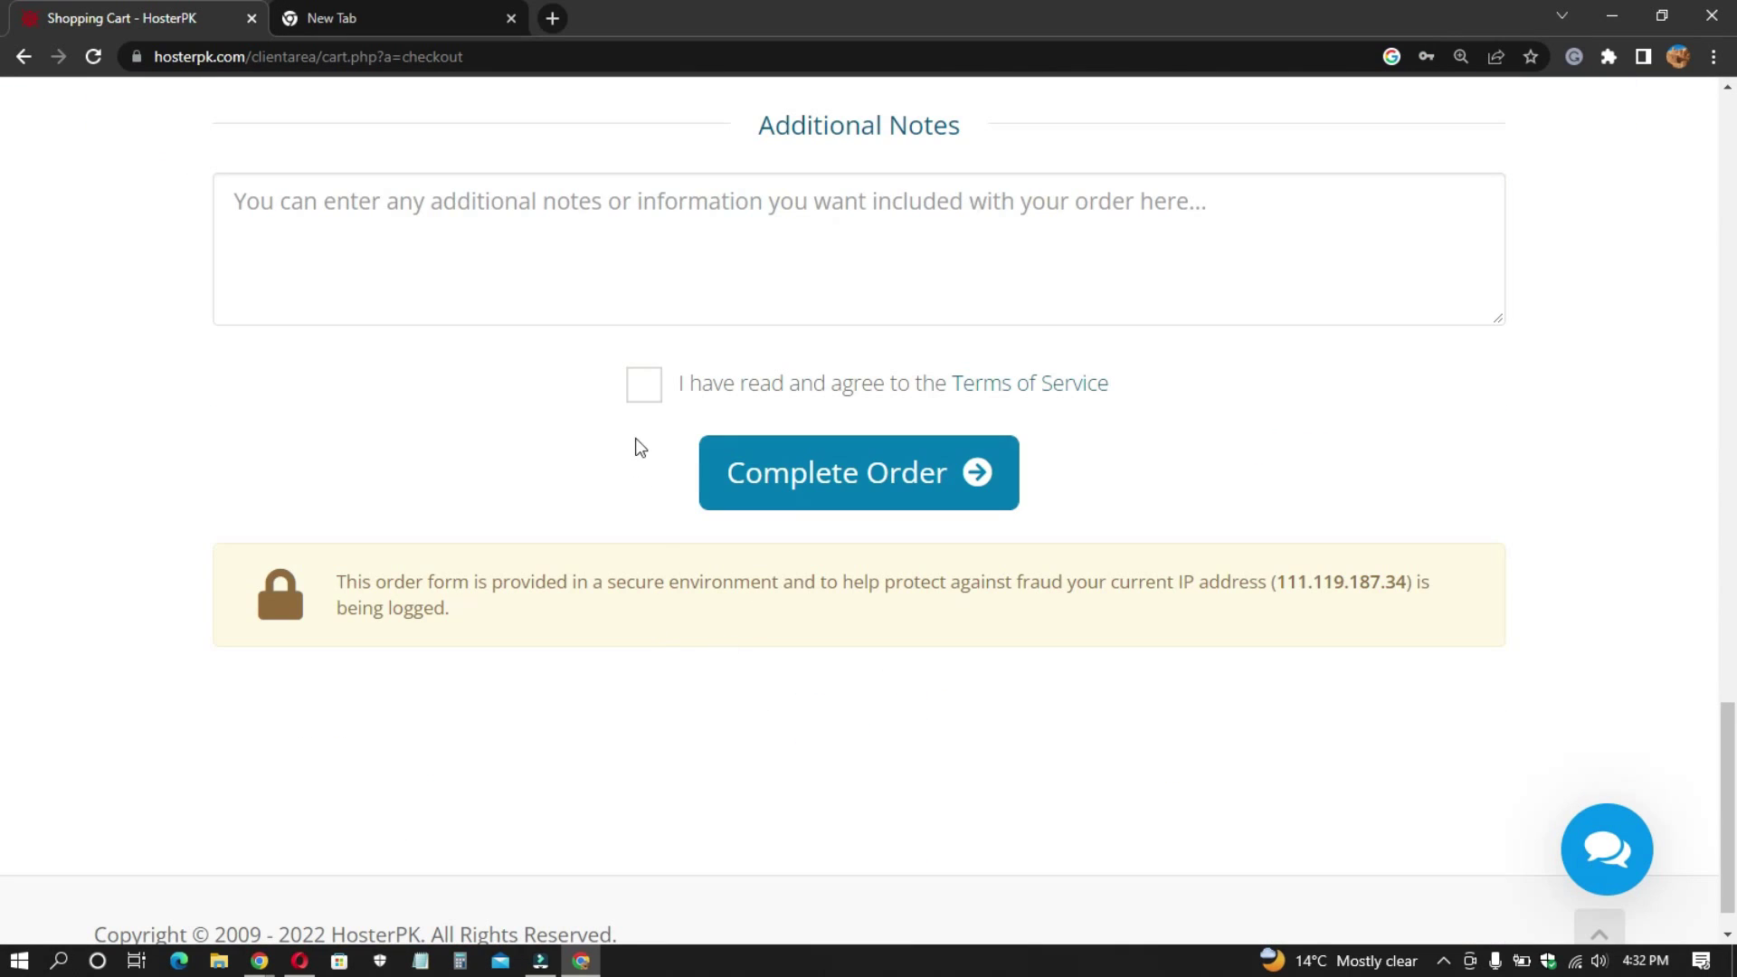
- Agree to the Terms of Service, complete the order, and save the account login in the browser
left_click(641, 384)
left_click(822, 484)
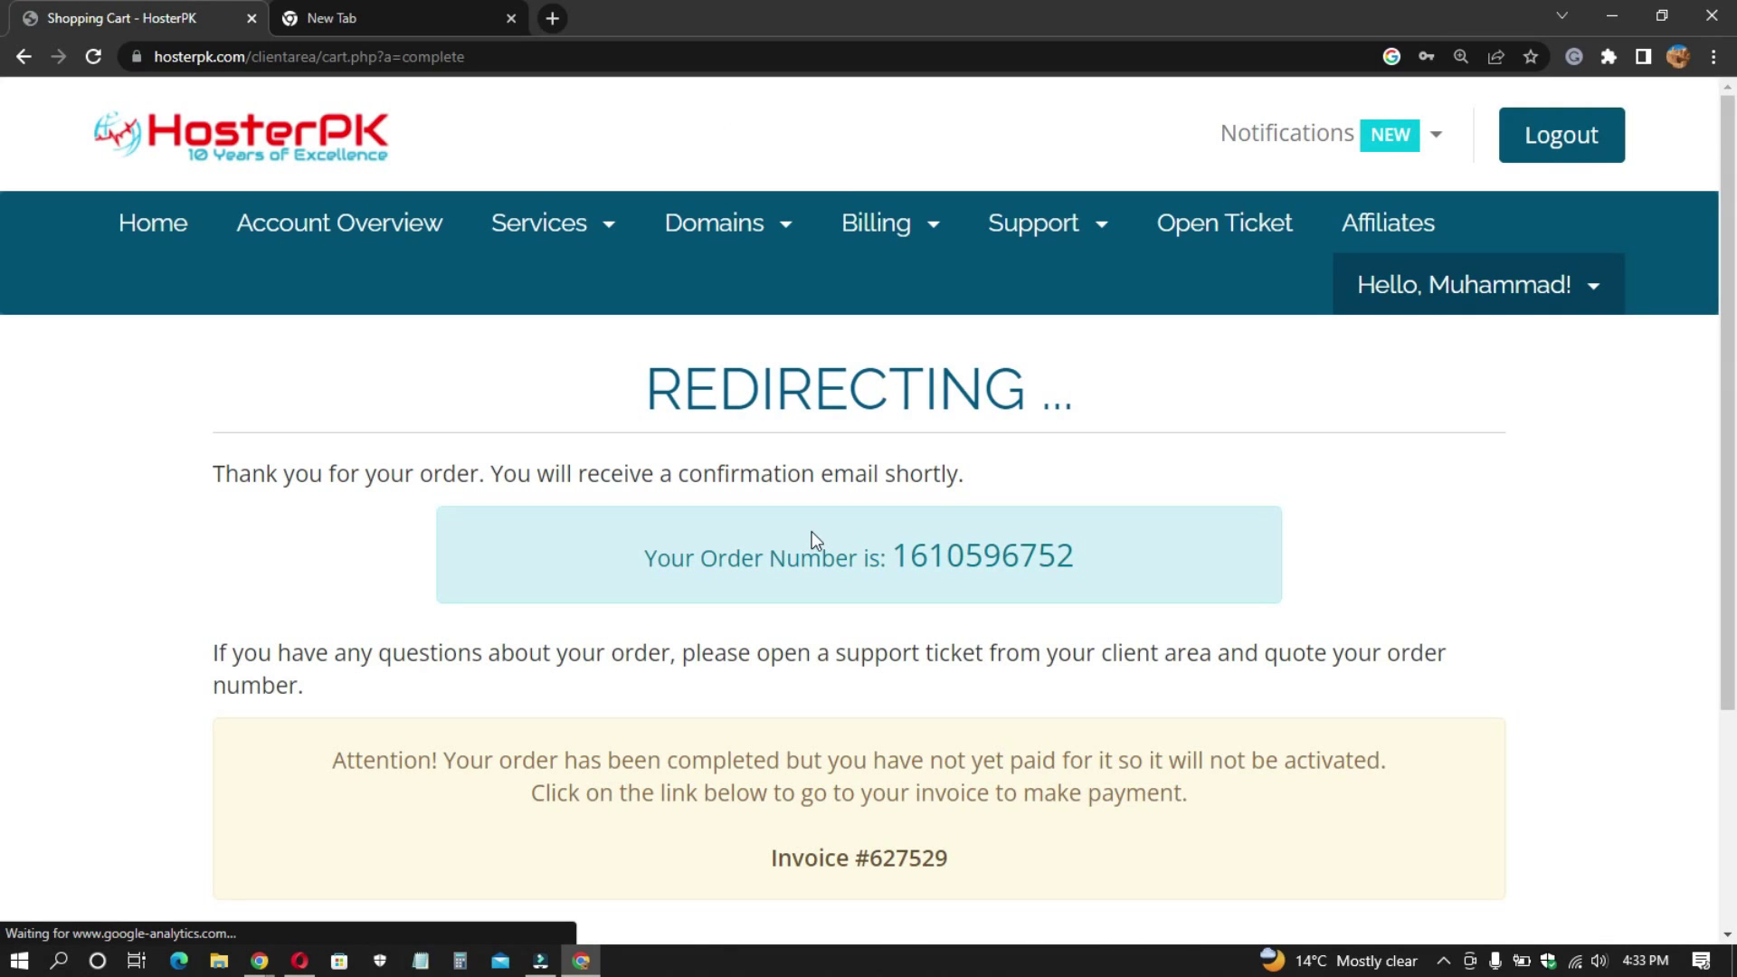
scroll(812, 530, "down", 1)
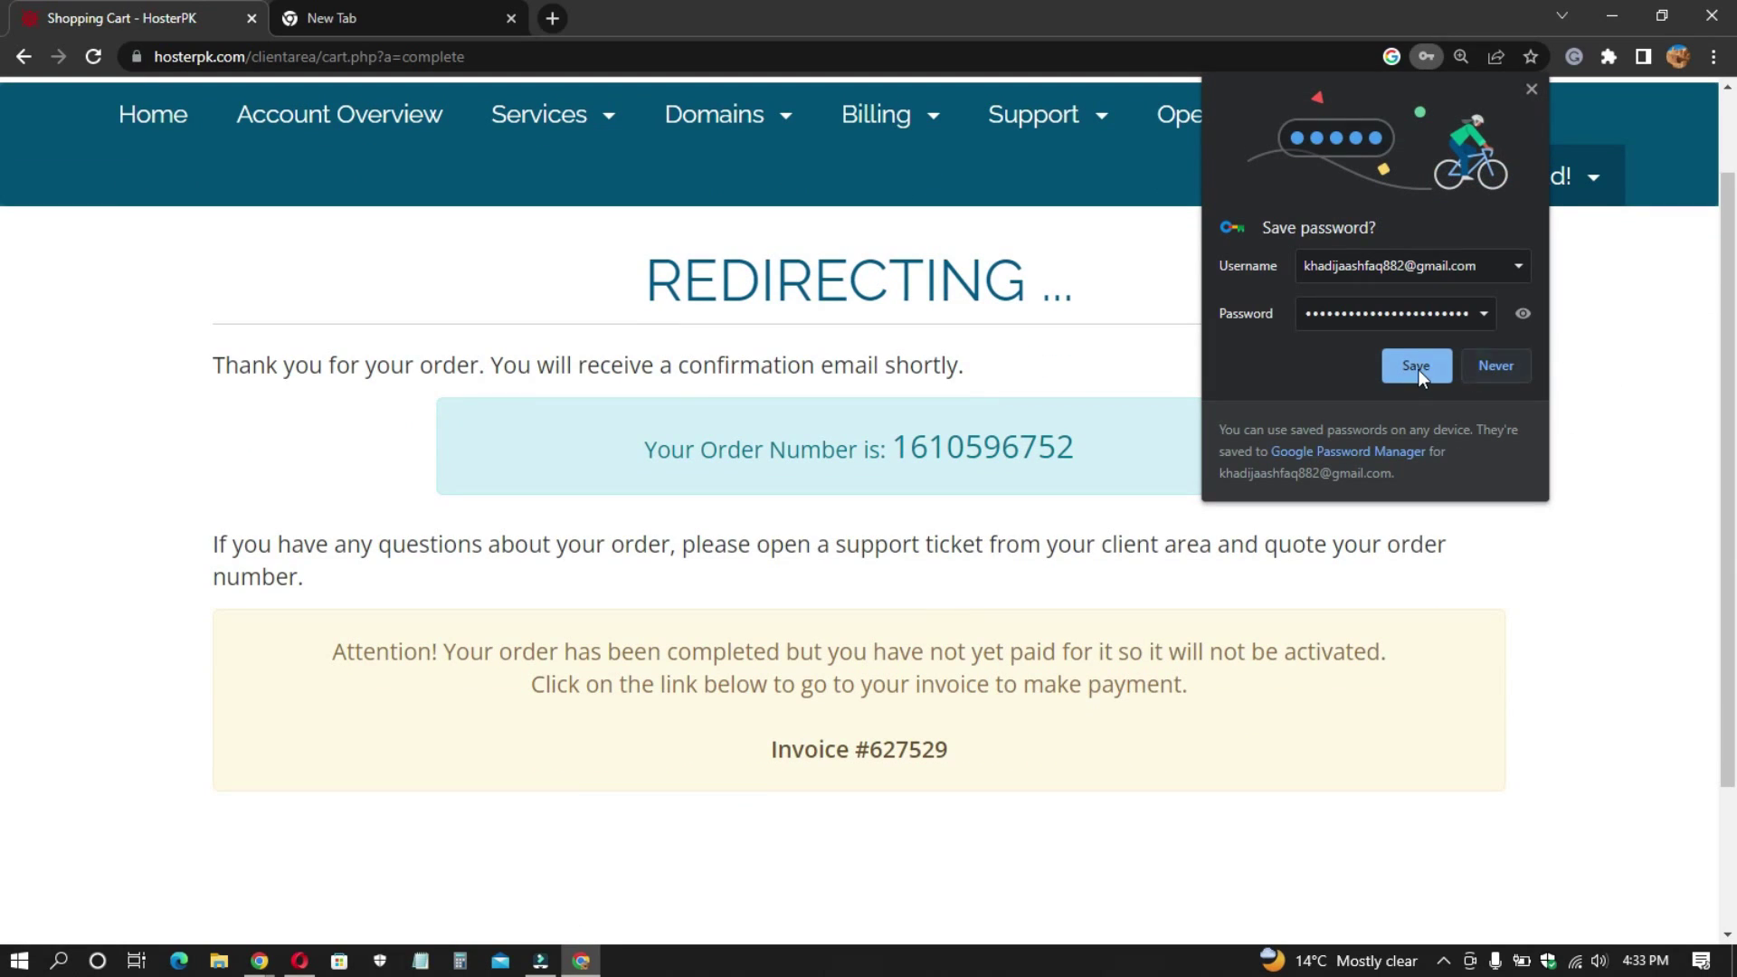
left_click(1416, 366)
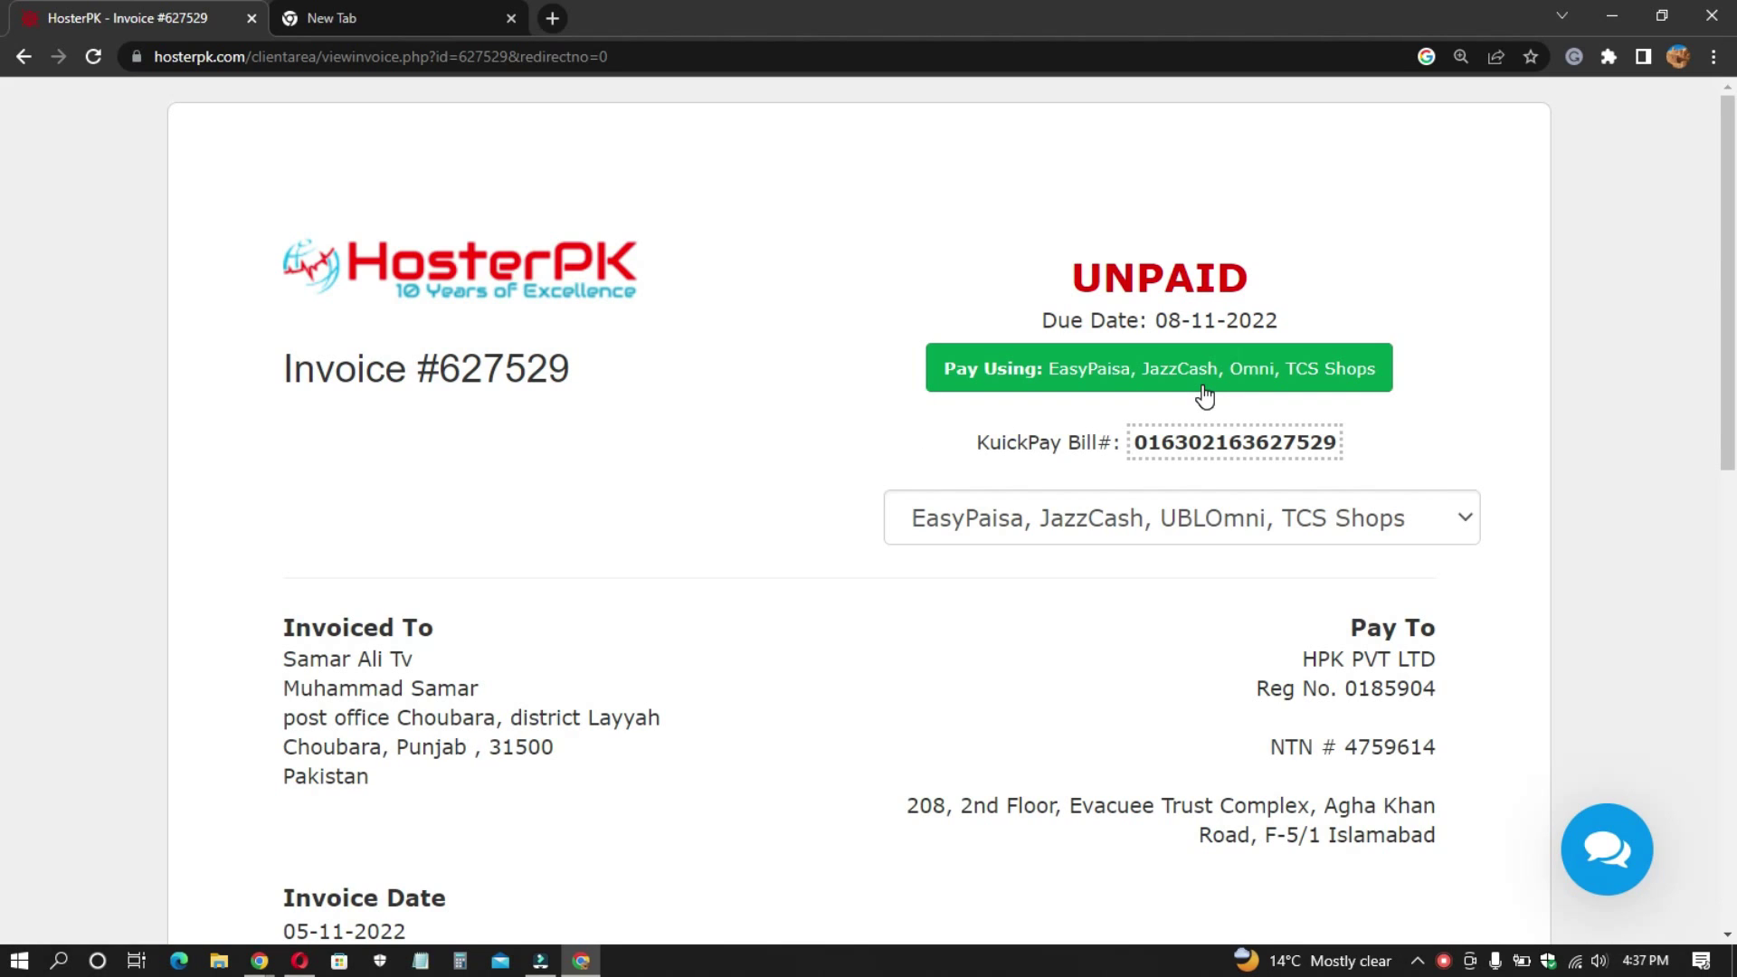
- Examine the invoice's payment status, due date, invoice number, payment method, and billing details
left_click_drag(1058, 271, 1313, 318)
left_click(1079, 317)
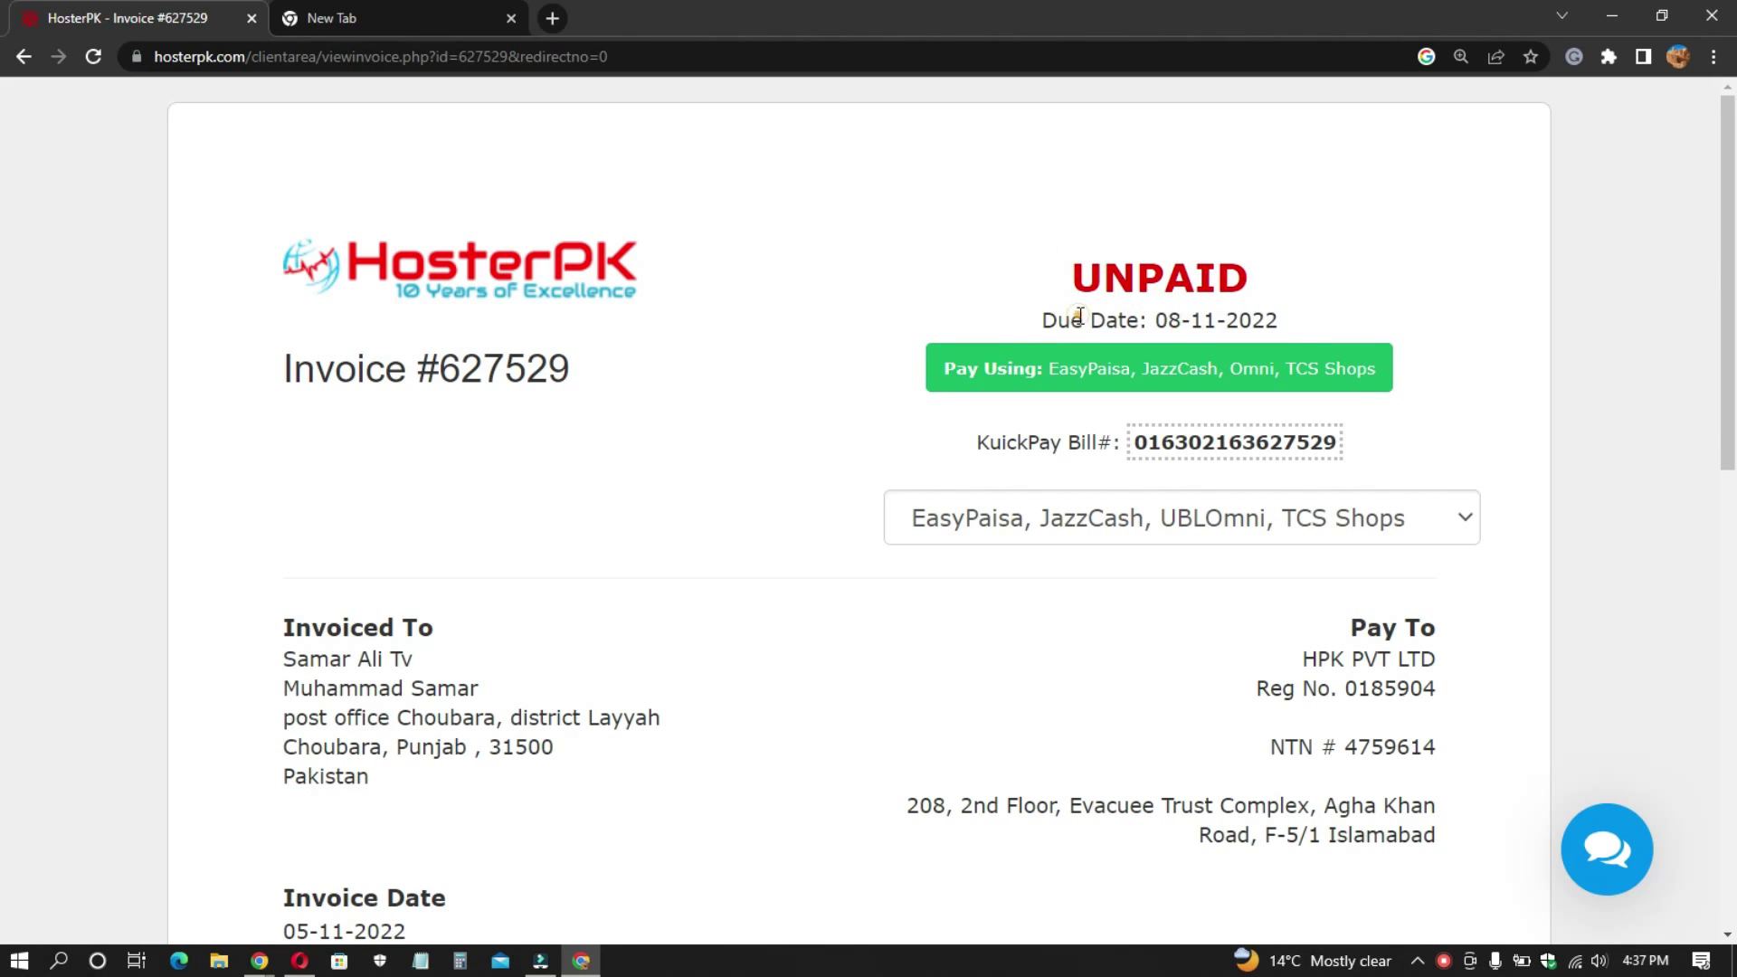
triple_click(1079, 316)
left_click(1203, 314)
triple_click(449, 371)
left_click(1089, 502)
scroll(1167, 498, "down", 1)
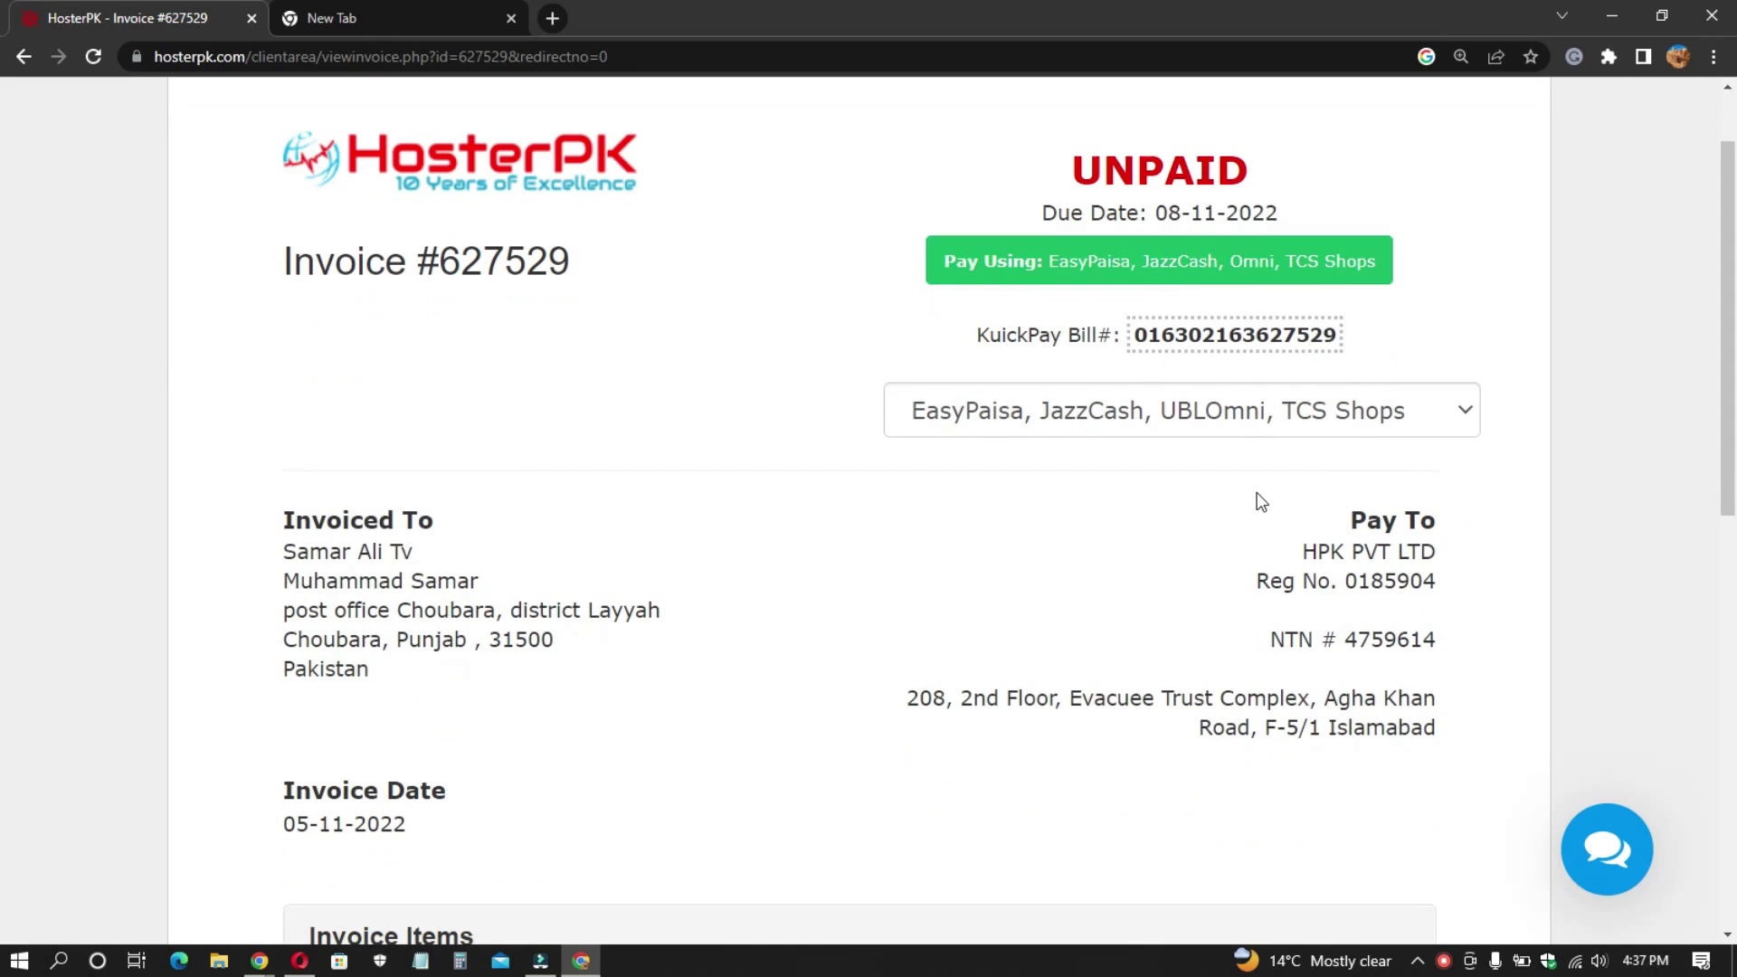
- Examine the KuickPay bill number used for paying the unpaid hosting invoice
scroll(904, 471, "down", 6)
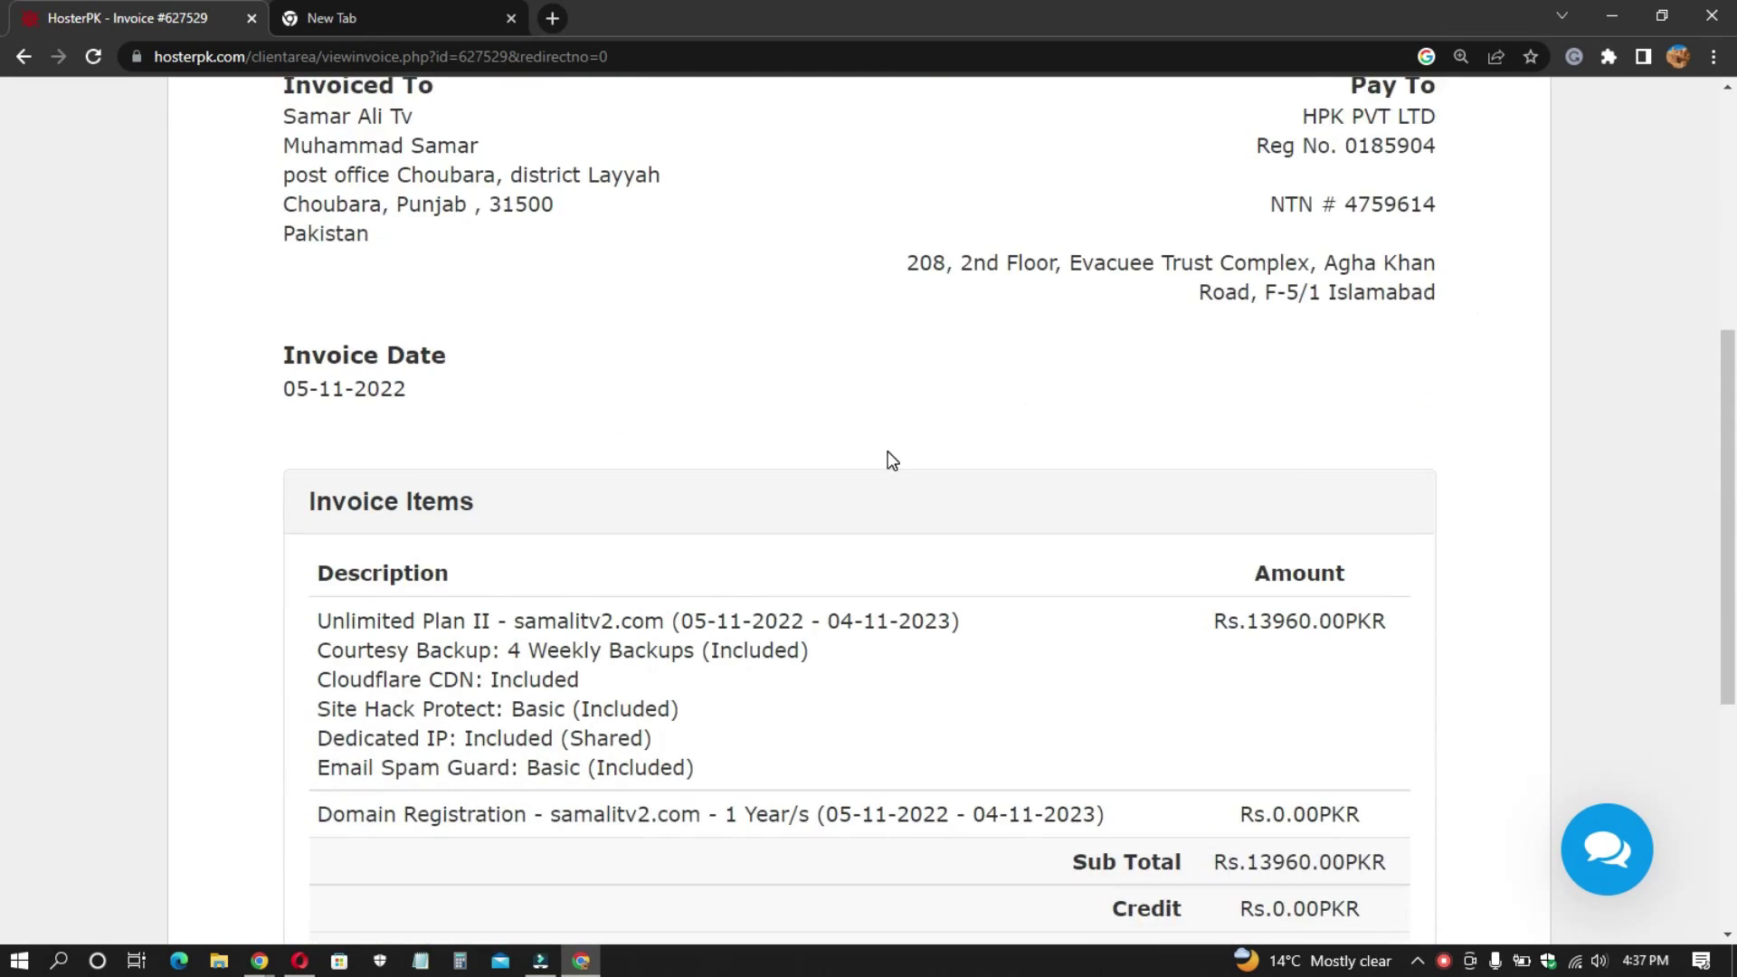
scroll(923, 468, "up", 7)
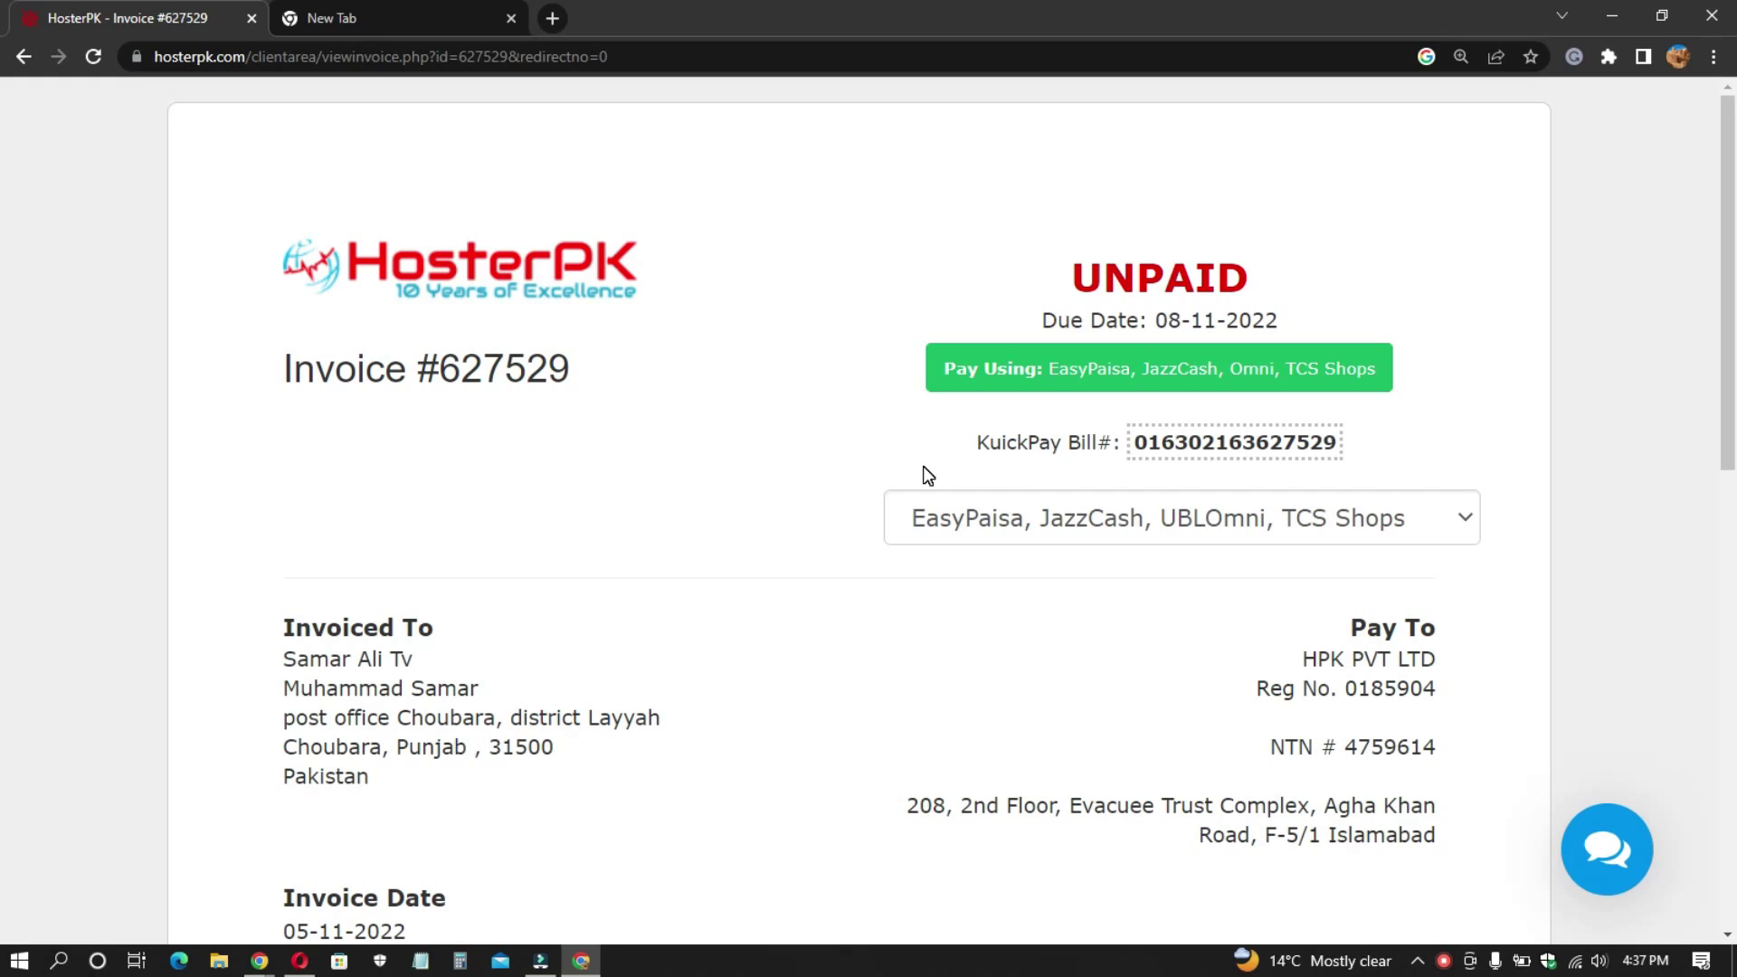
double_click(1009, 446)
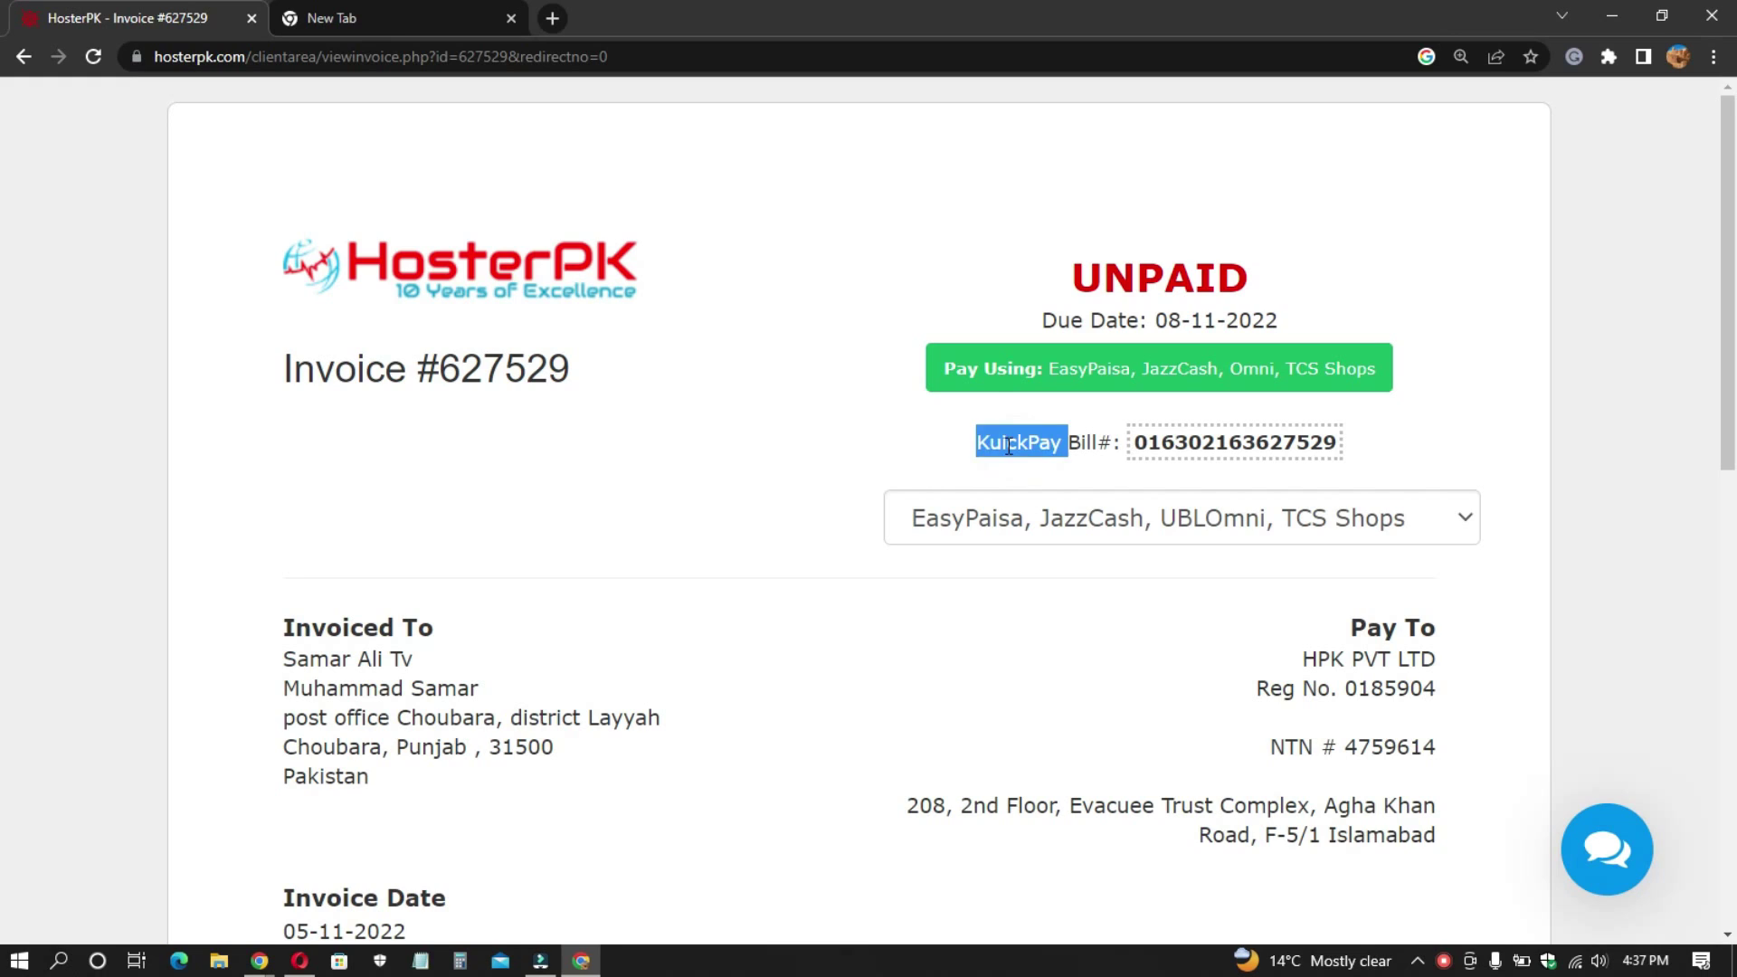
left_click(1046, 443)
double_click(1035, 441)
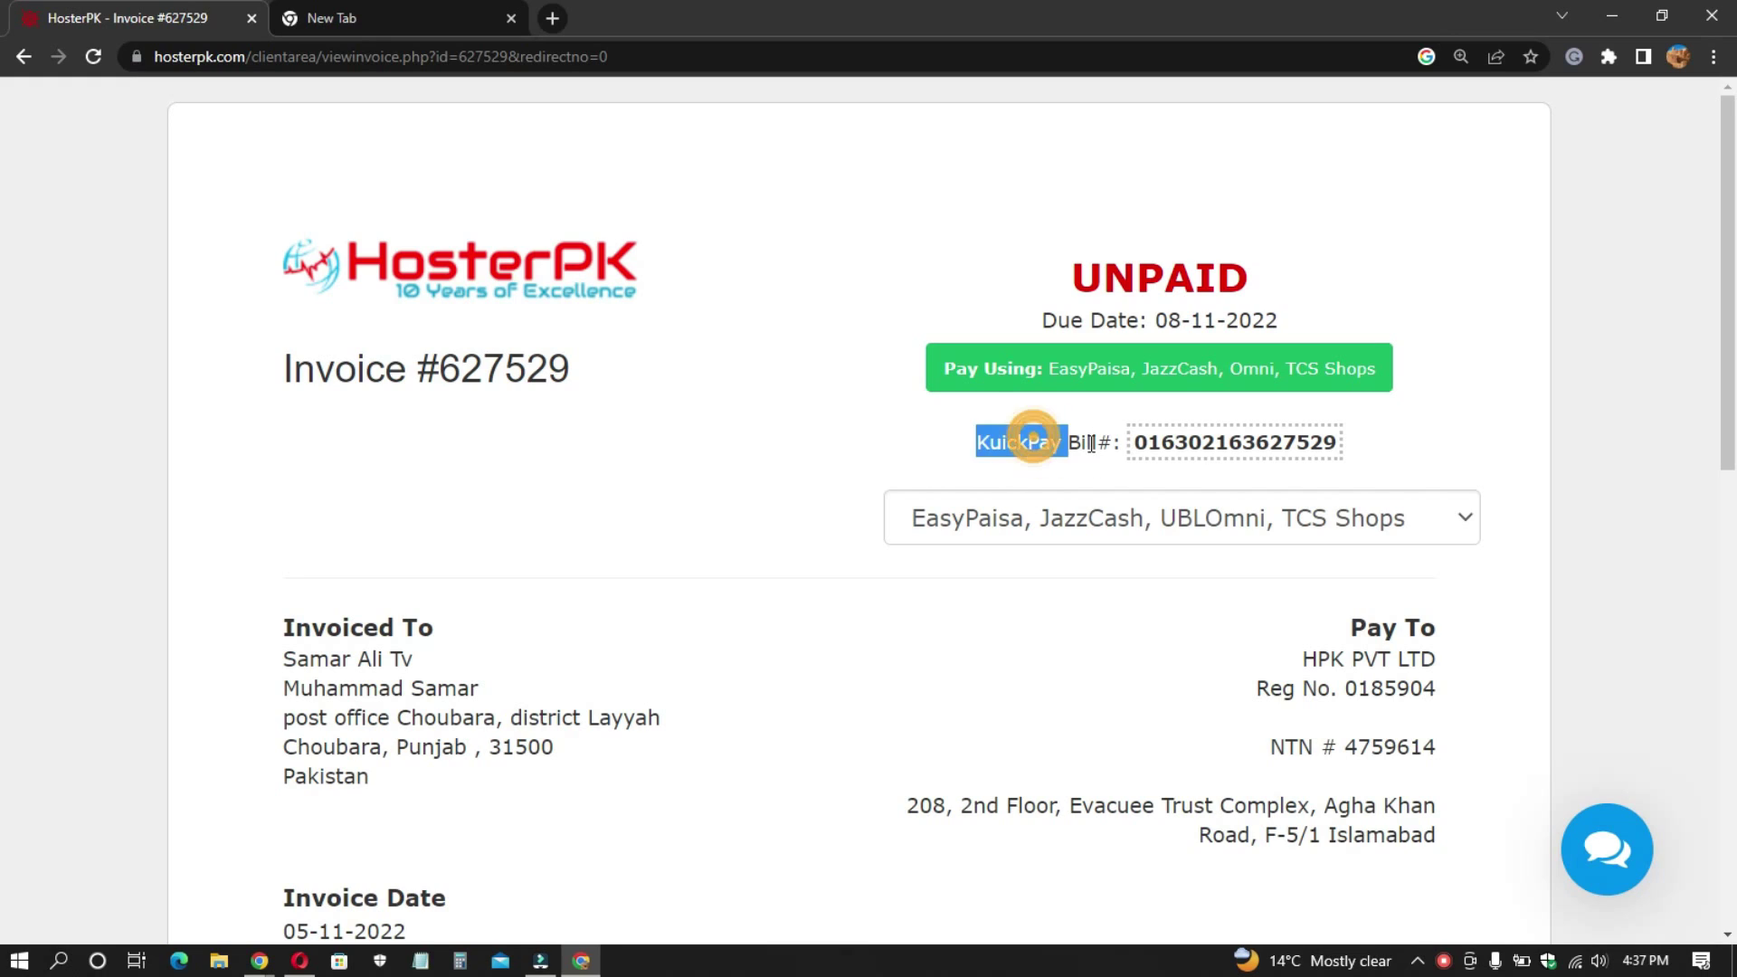
left_click(1089, 443)
double_click(983, 441)
left_click(991, 442)
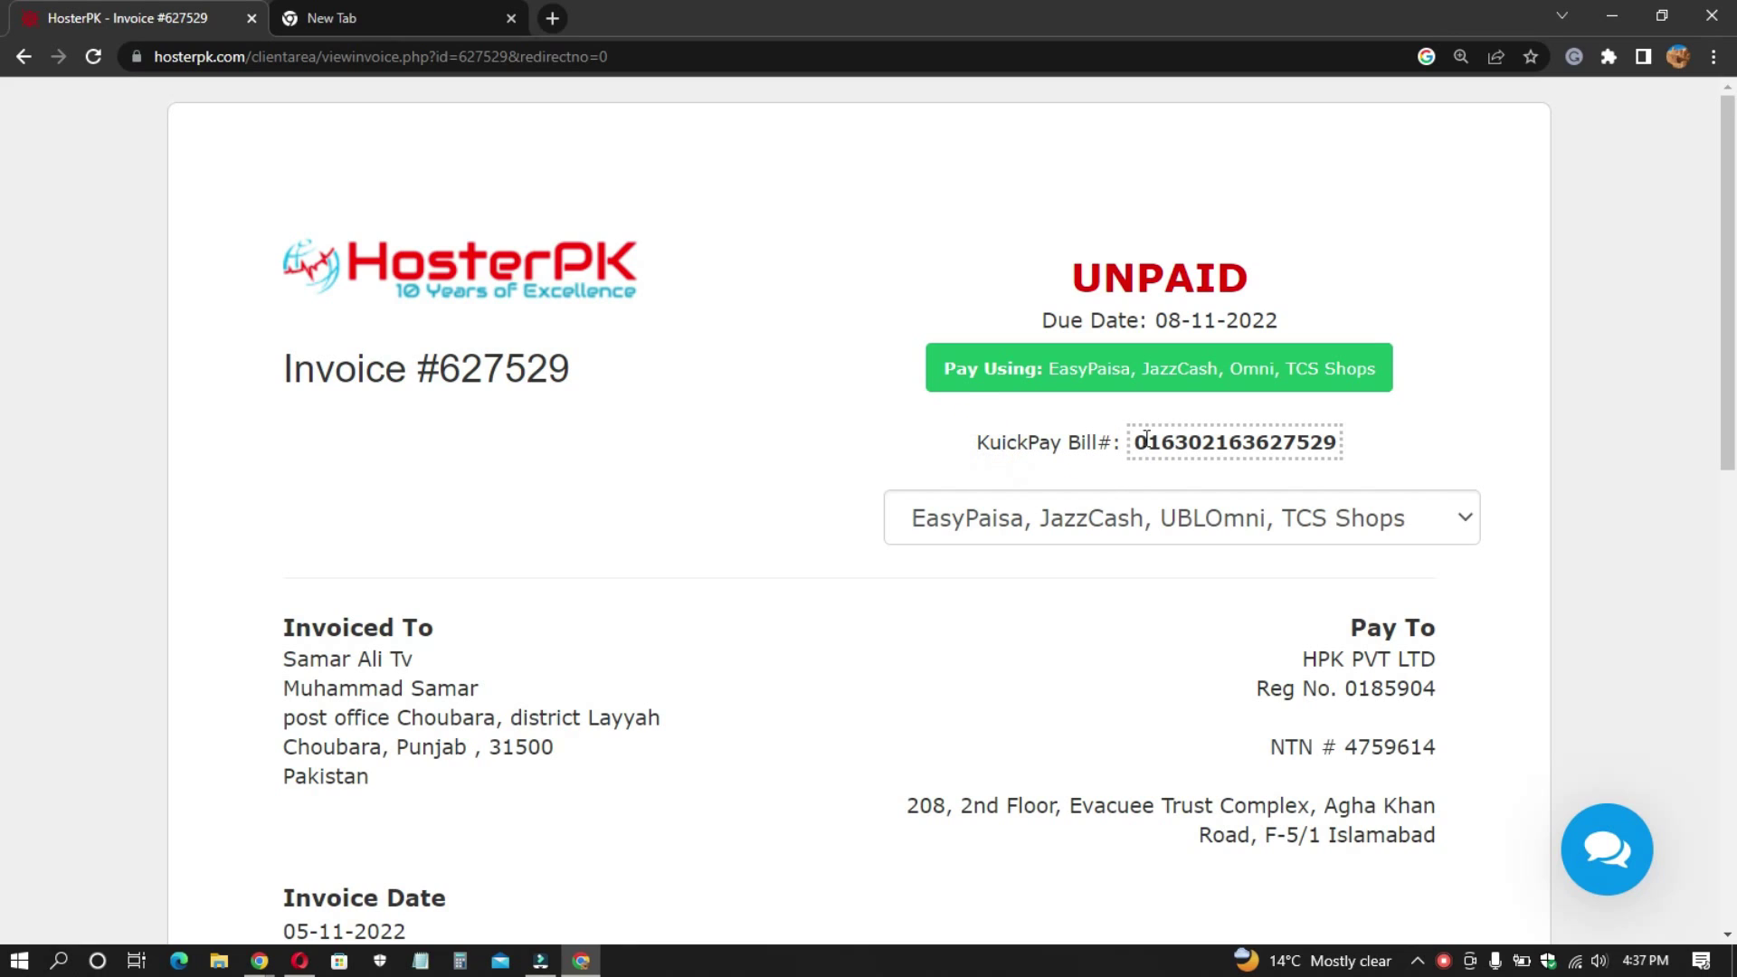
left_click_drag(1136, 442, 1345, 443)
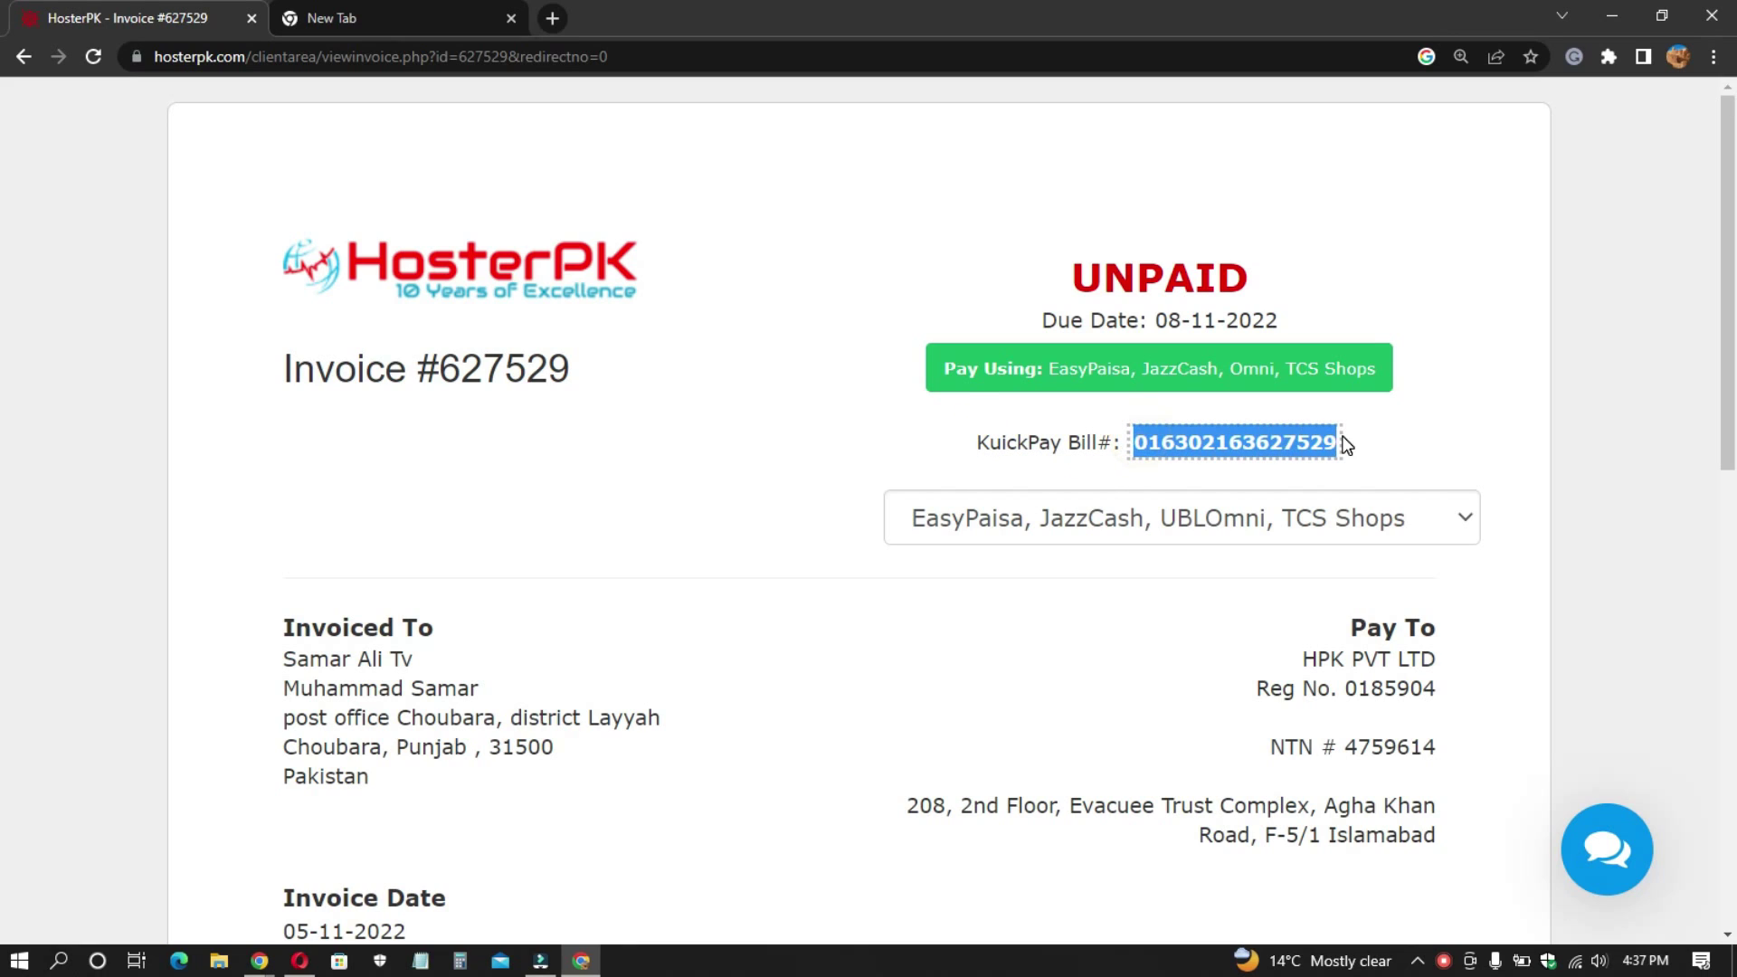
left_click(1267, 439)
- Review the invoice items, the Unlimited Plan II charge, the totals, and the payment section
scroll(1202, 546, "down", 5)
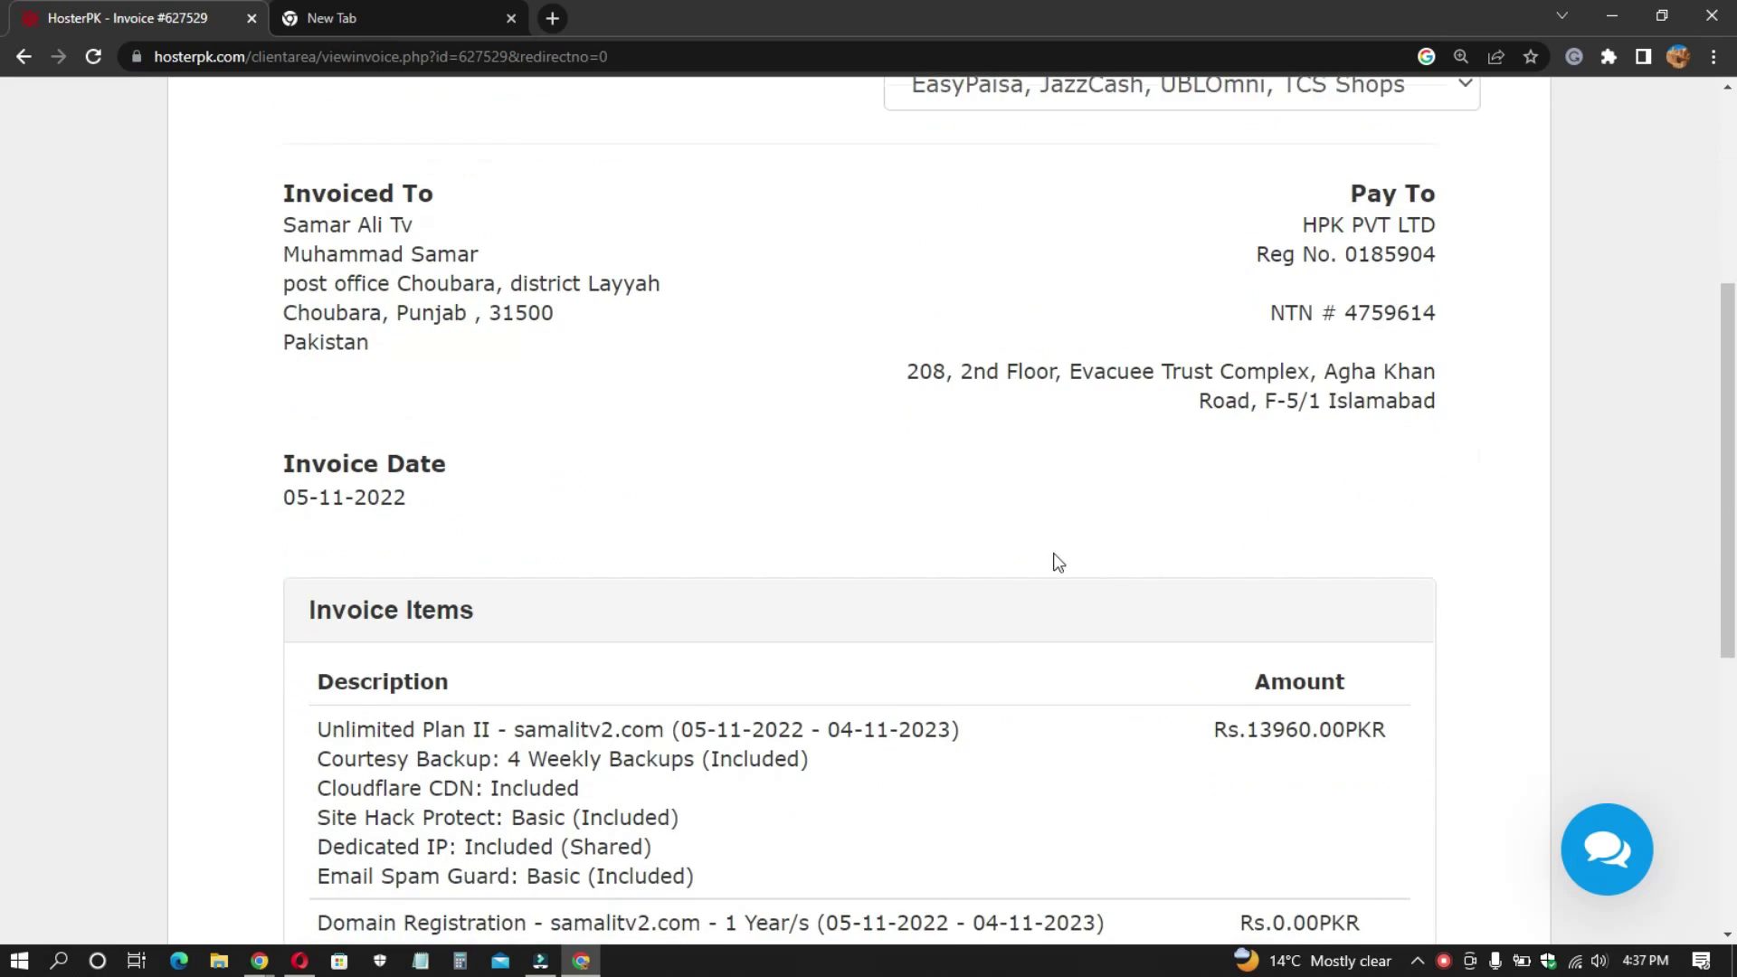
scroll(1040, 561, "down", 3)
double_click(1274, 396)
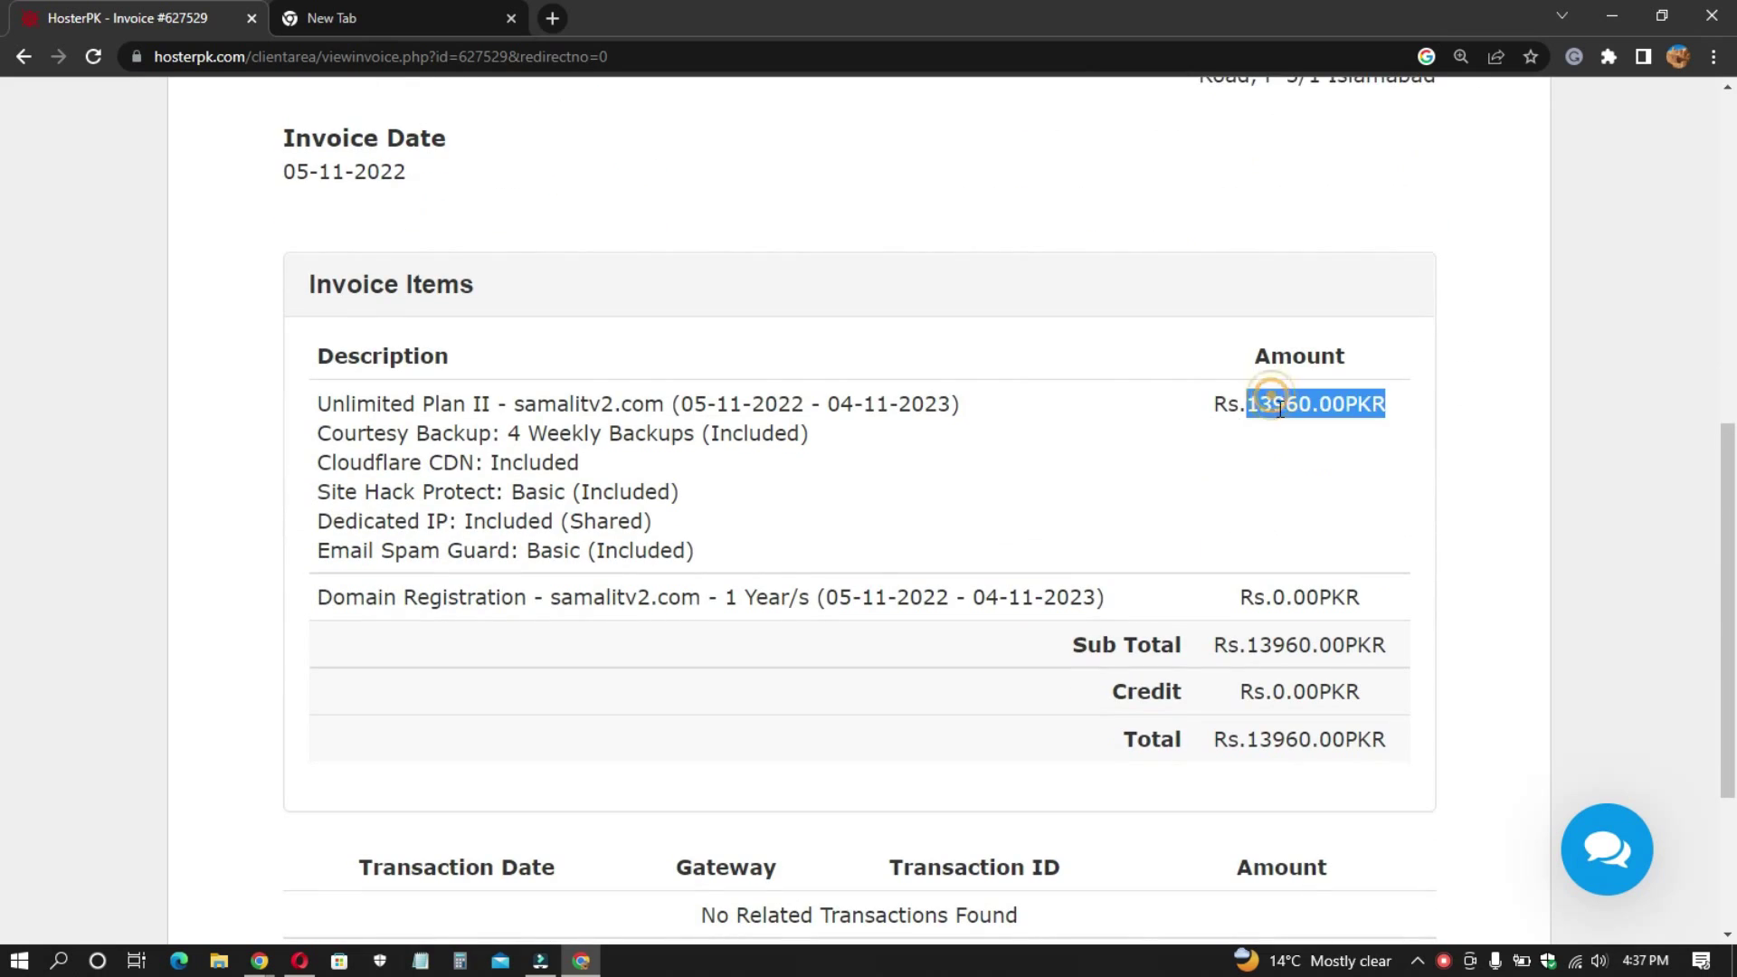
left_click(1266, 403)
left_click_drag(1249, 401, 1307, 425)
left_click(1293, 412)
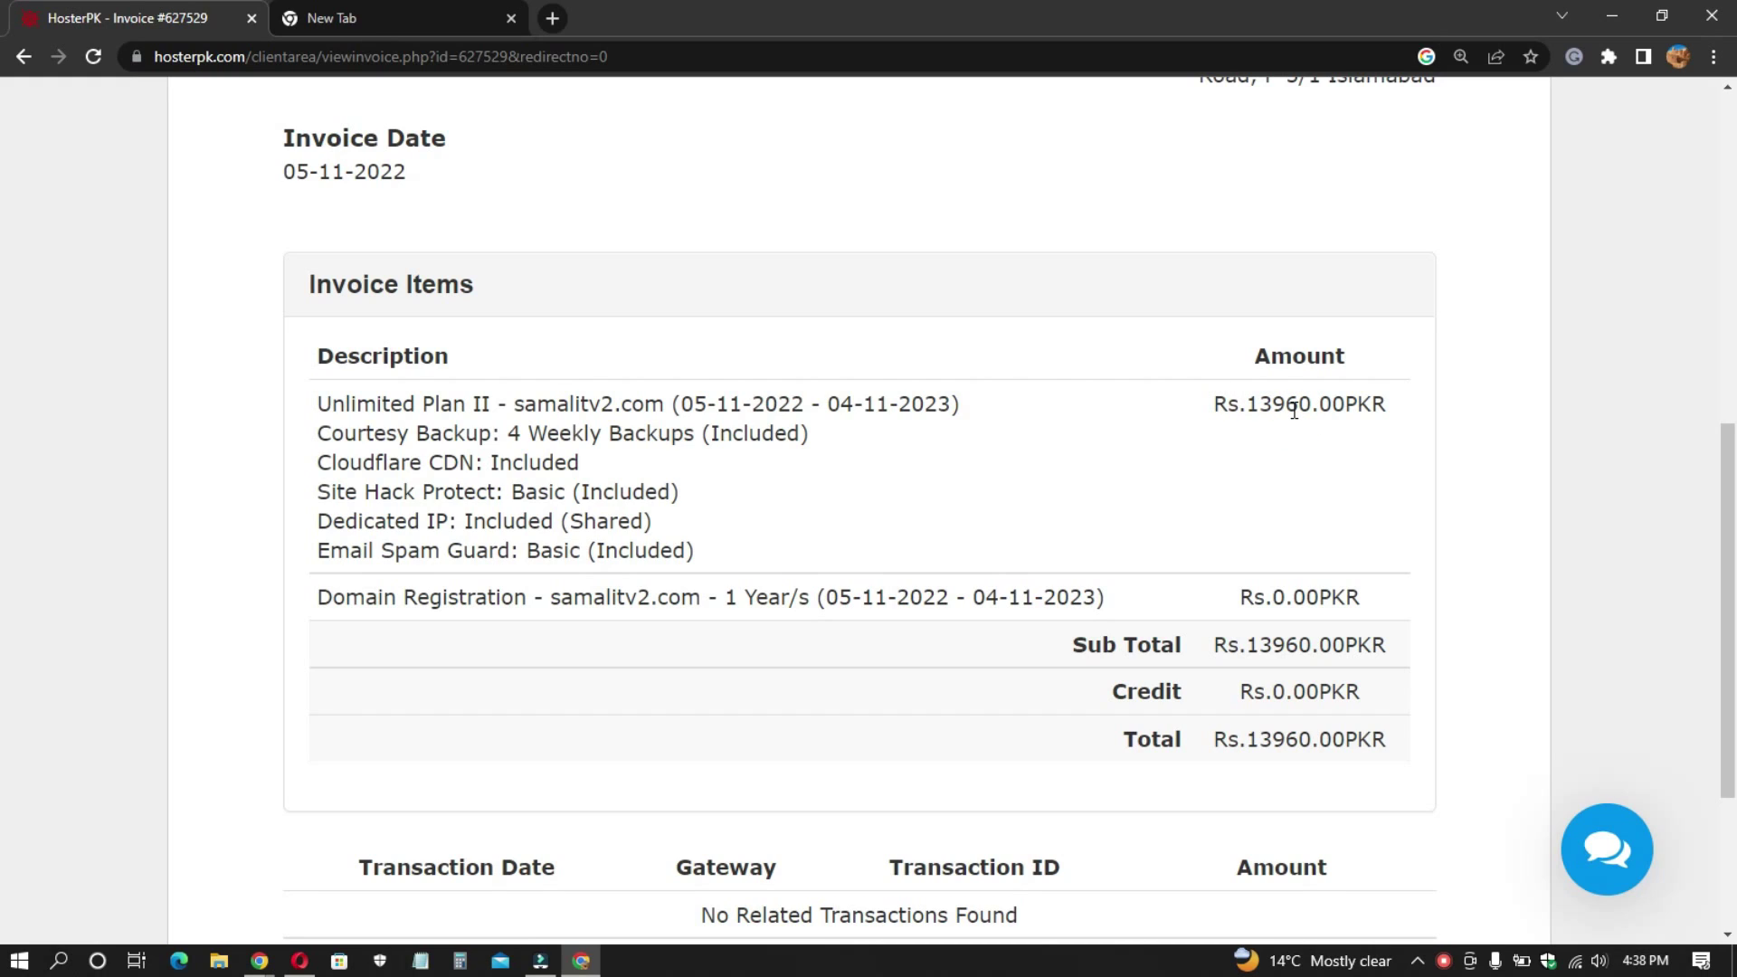
scroll(1294, 412, "up", 8)
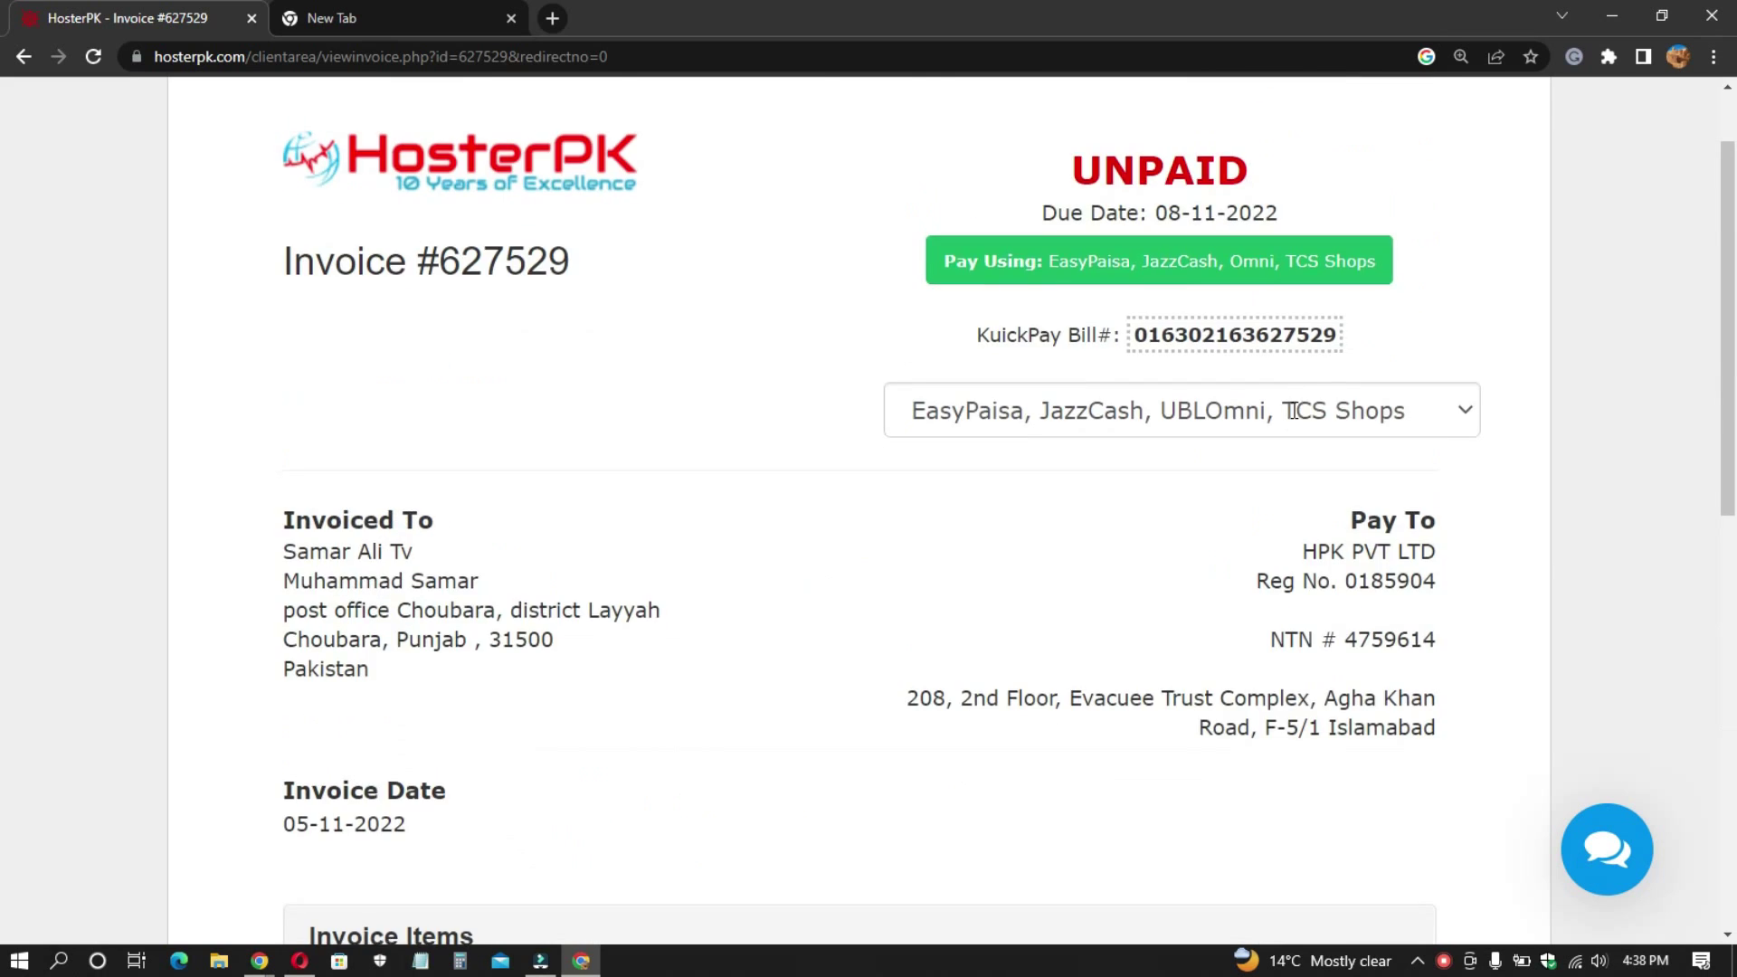
scroll(641, 506, "down", 1)
scroll(641, 505, "down", 10)
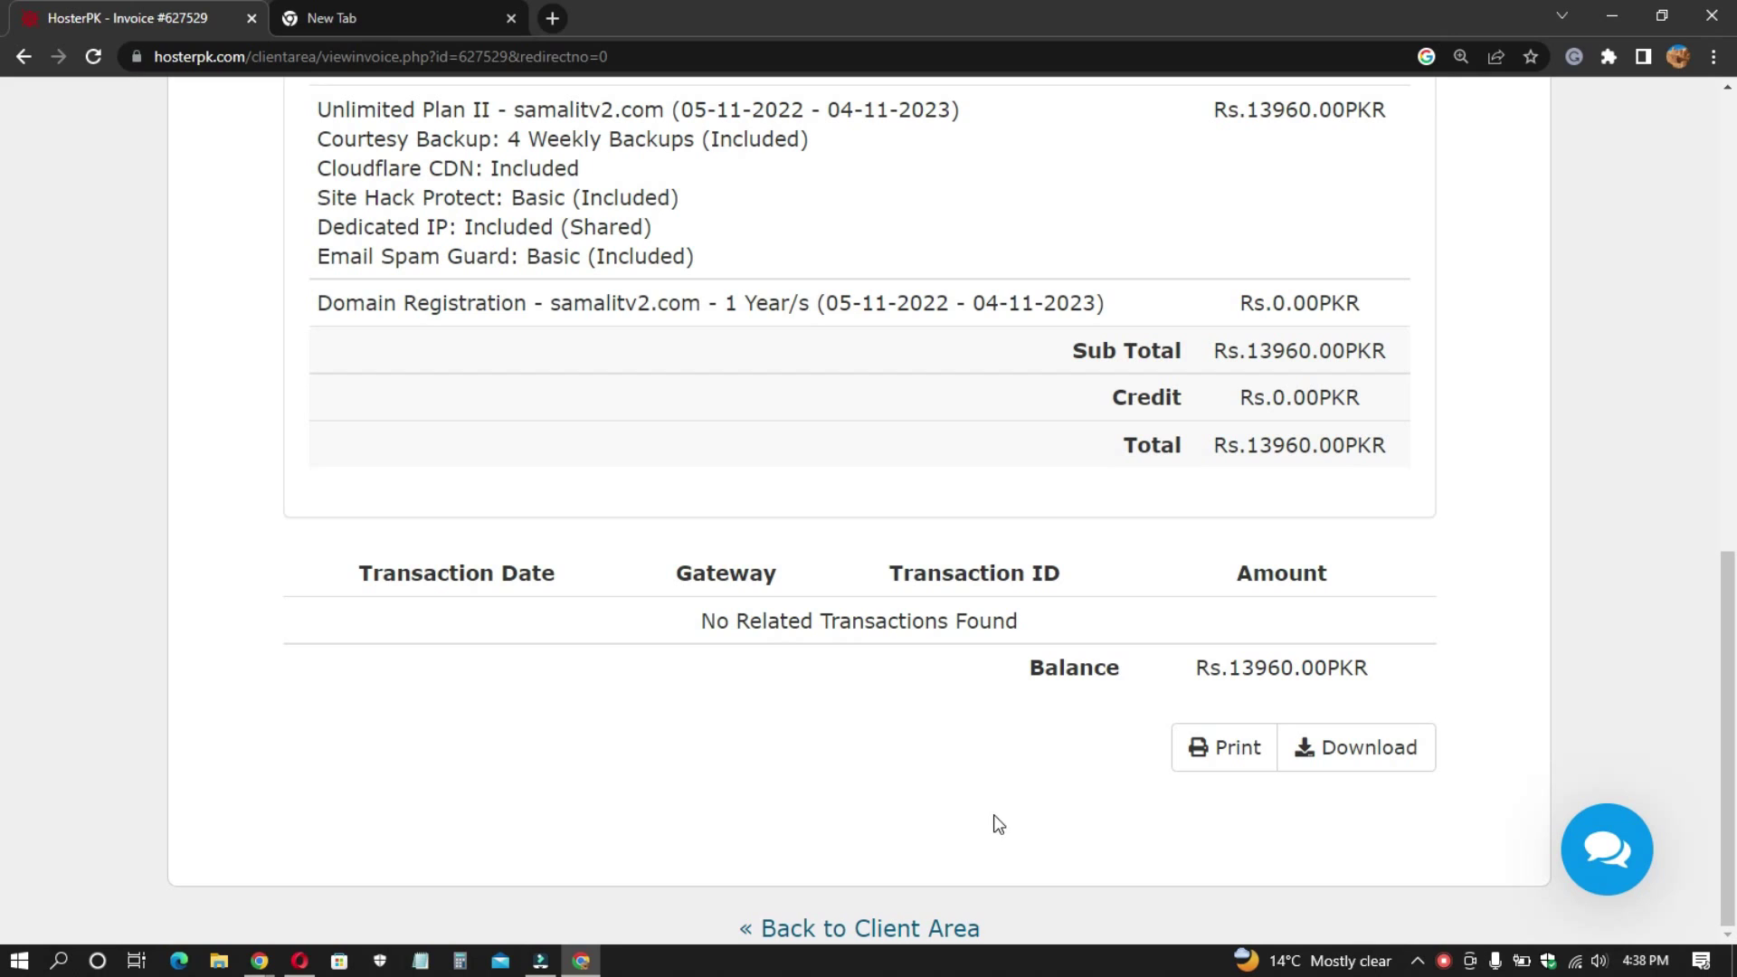
- Return to the client area and review the My Invoices list, including the new order's status and due date
left_click(857, 935)
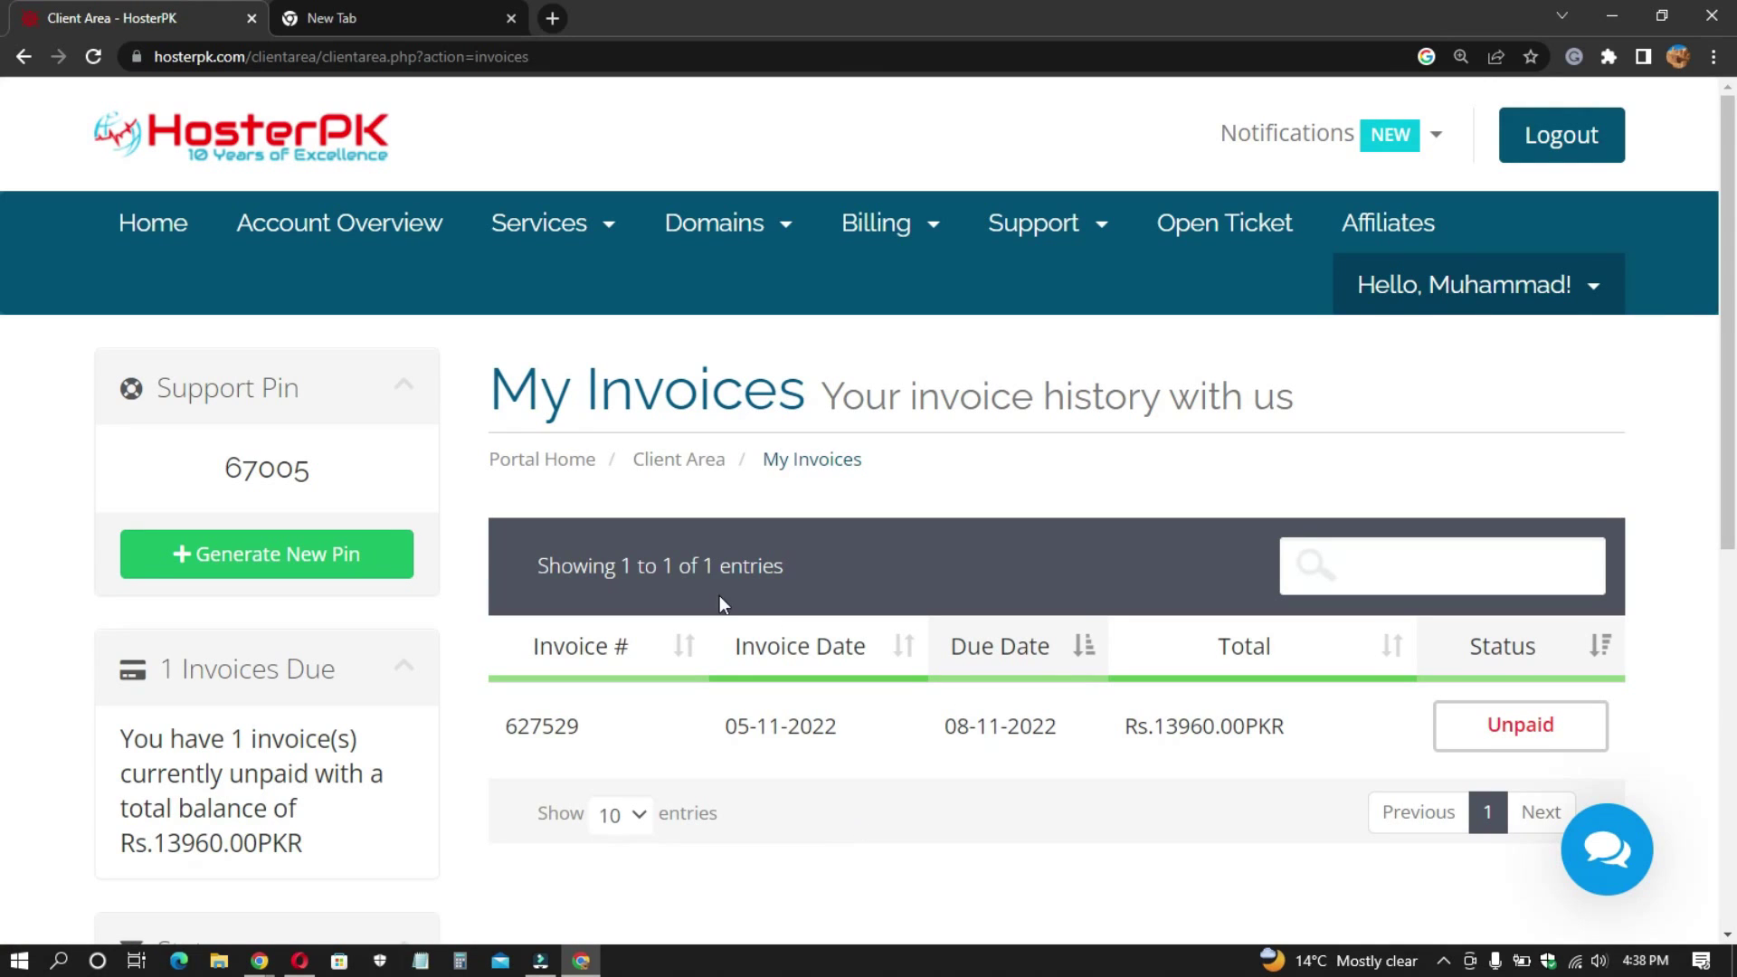
scroll(736, 473, "down", 6)
scroll(899, 473, "up", 5)
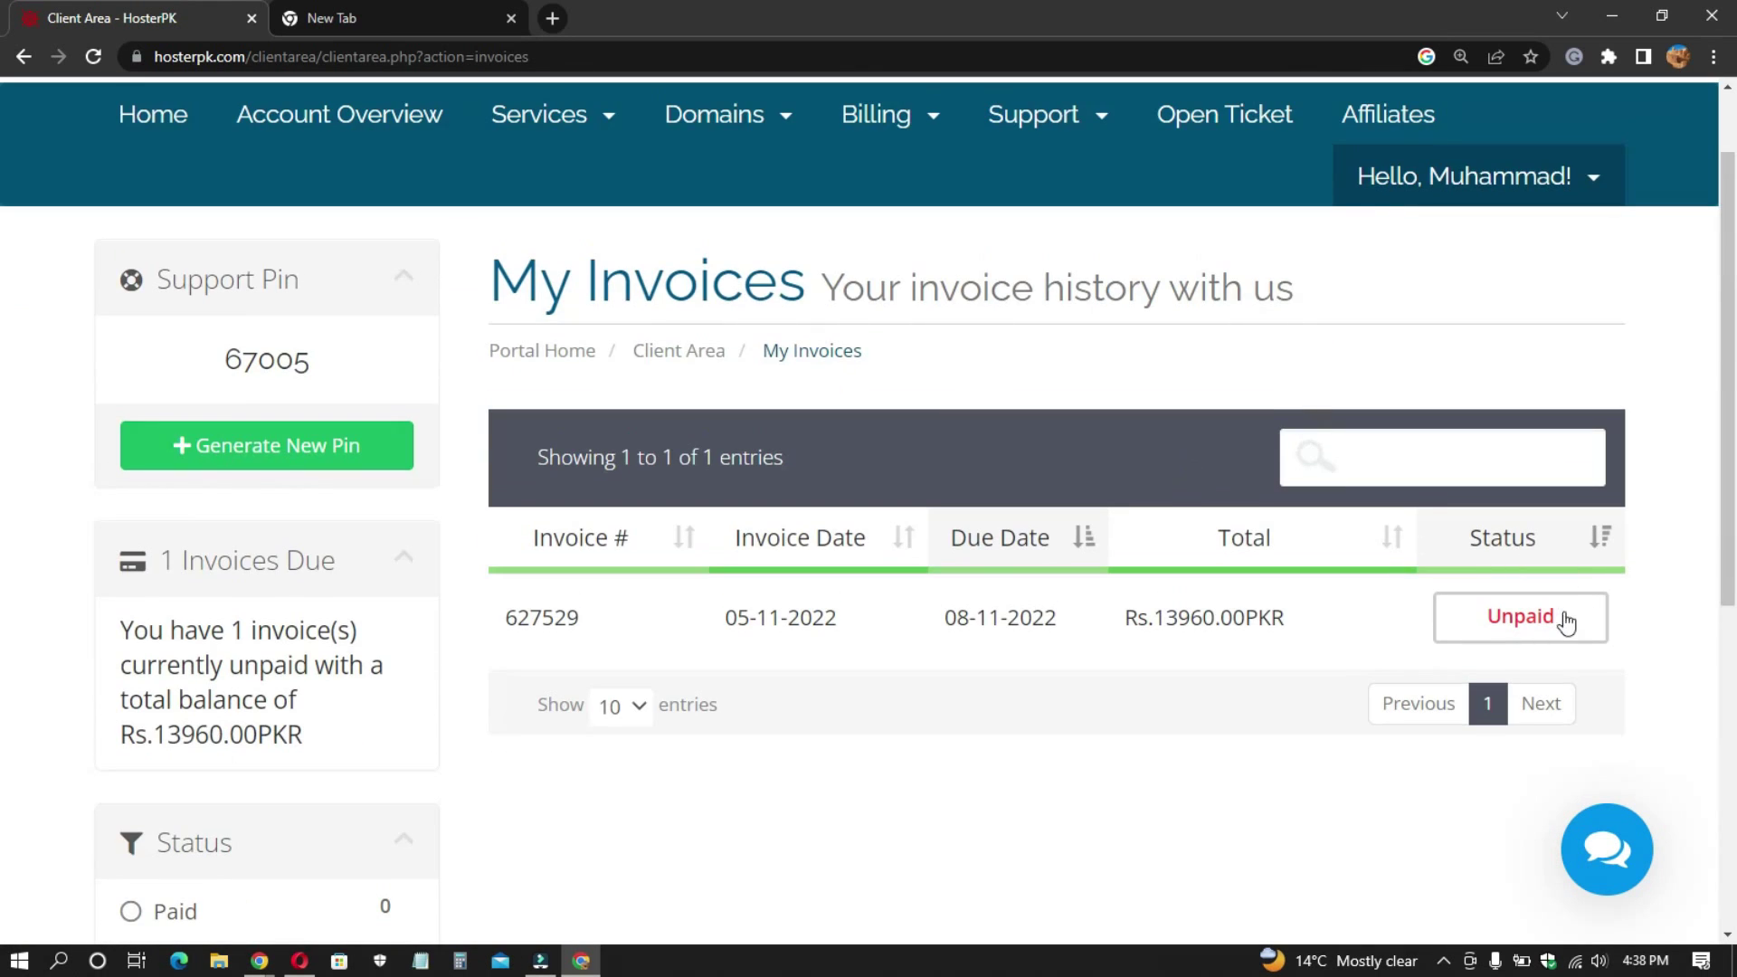
scroll(995, 636, "down", 4)
scroll(987, 613, "up", 5)
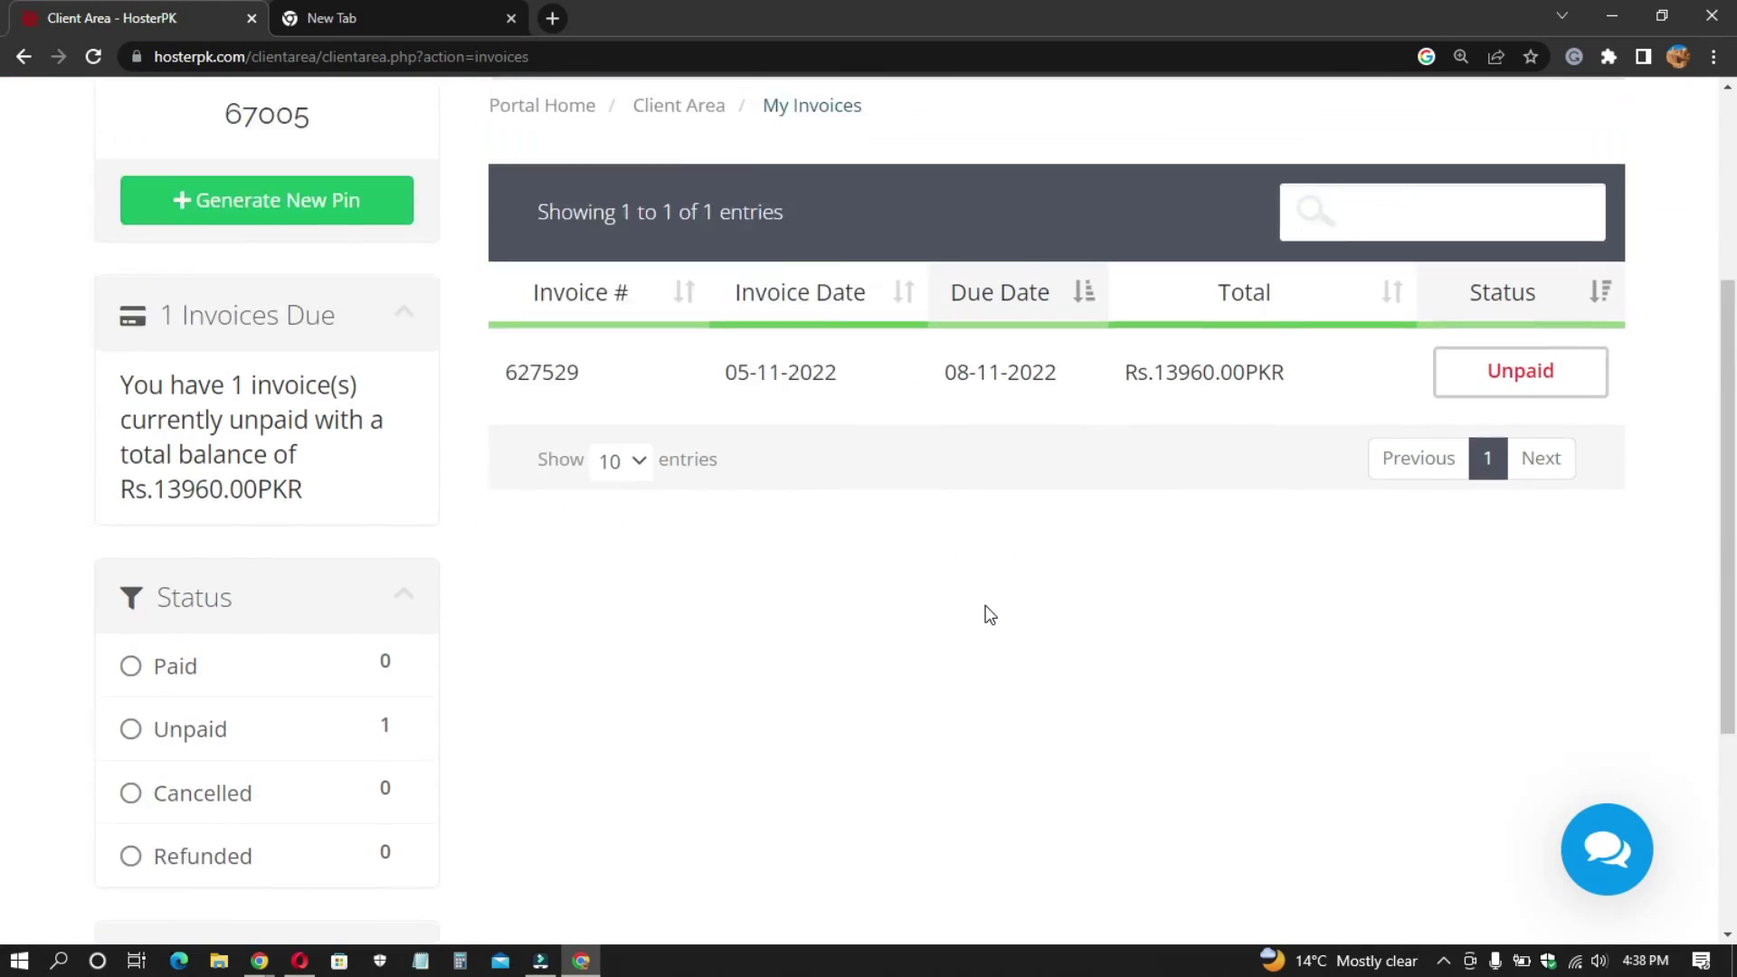
left_click_drag(493, 403, 806, 403)
mouse_move(725, 355)
left_mouse_down()
mouse_move(736, 452)
mouse_move(724, 373)
left_mouse_up()
left_click(706, 378)
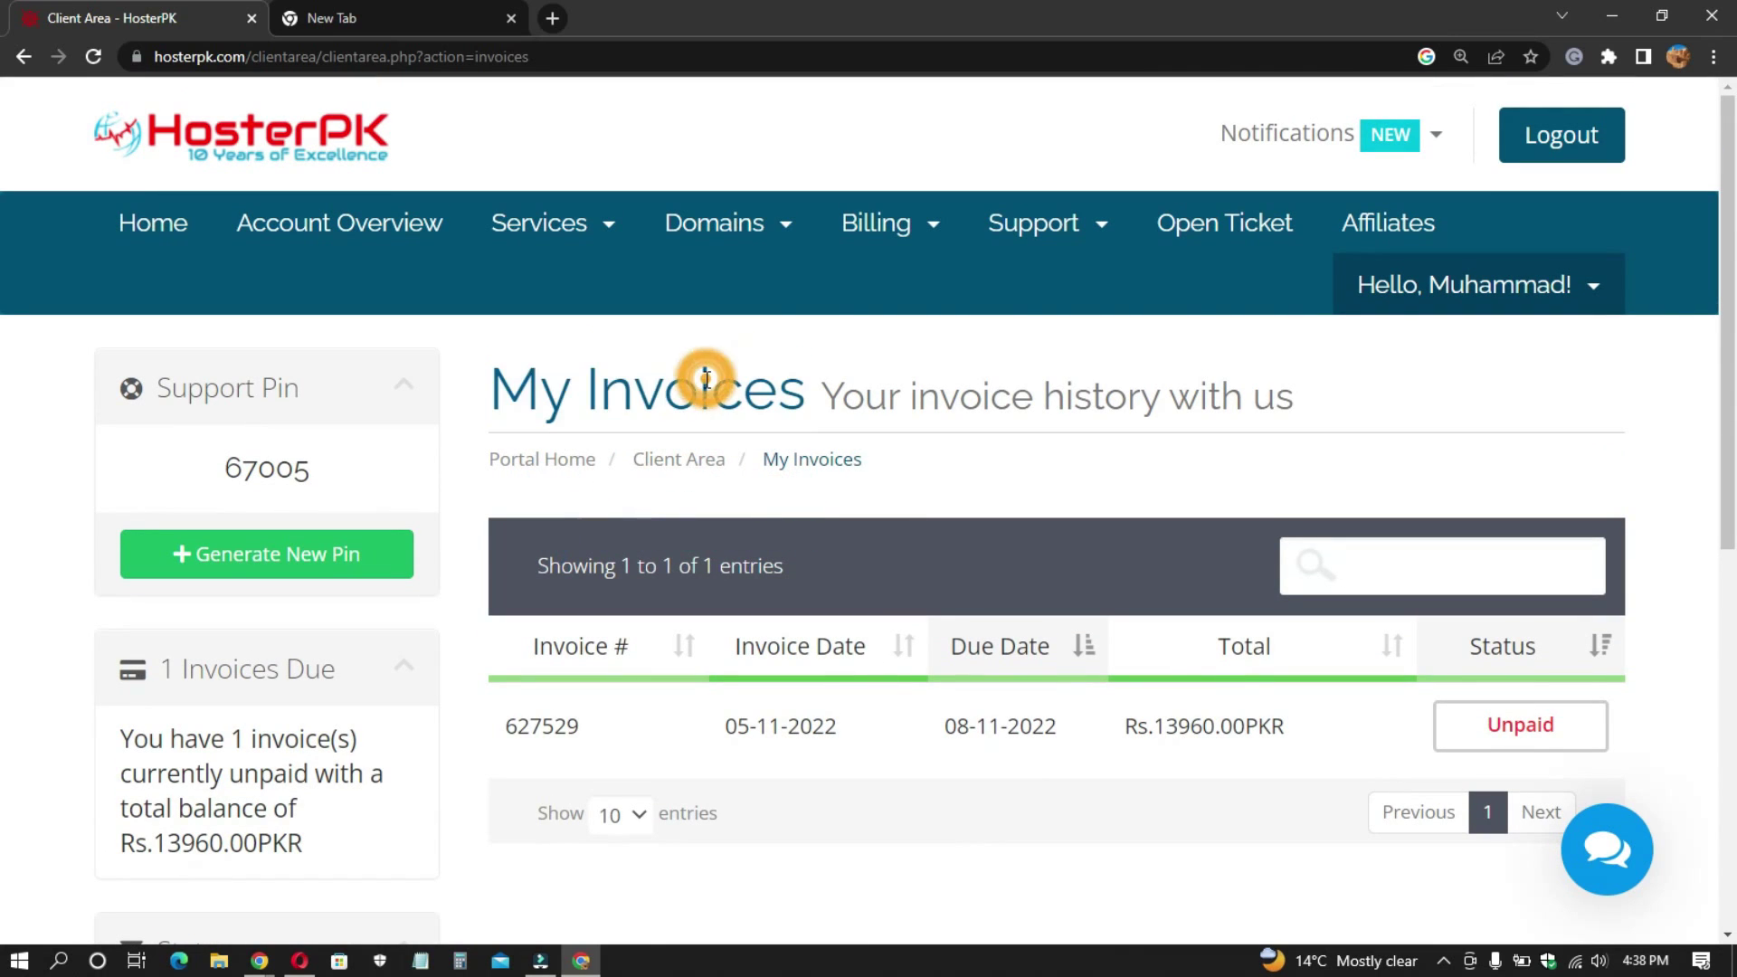
scroll(703, 384, "down", 1)
scroll(704, 389, "up", 1)
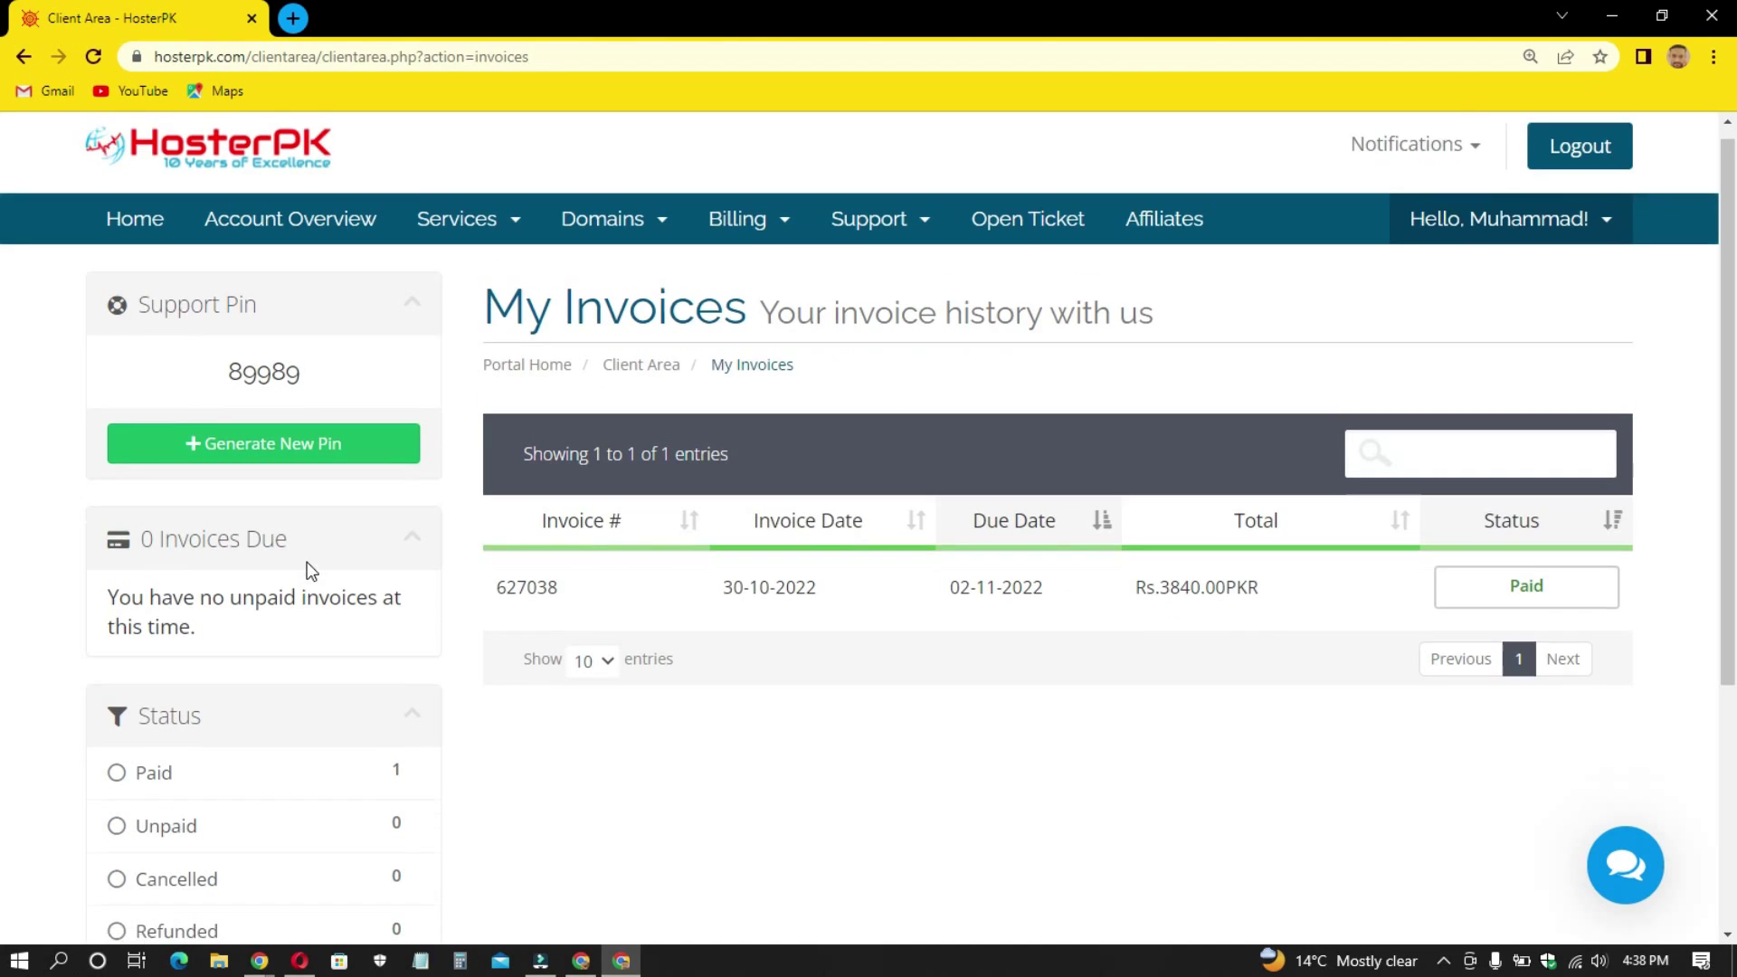
- Filter the other account's invoices to Paid and dismiss the live chat prompt
scroll(791, 595, "down", 2)
scroll(791, 595, "up", 2)
scroll(375, 480, "down", 4)
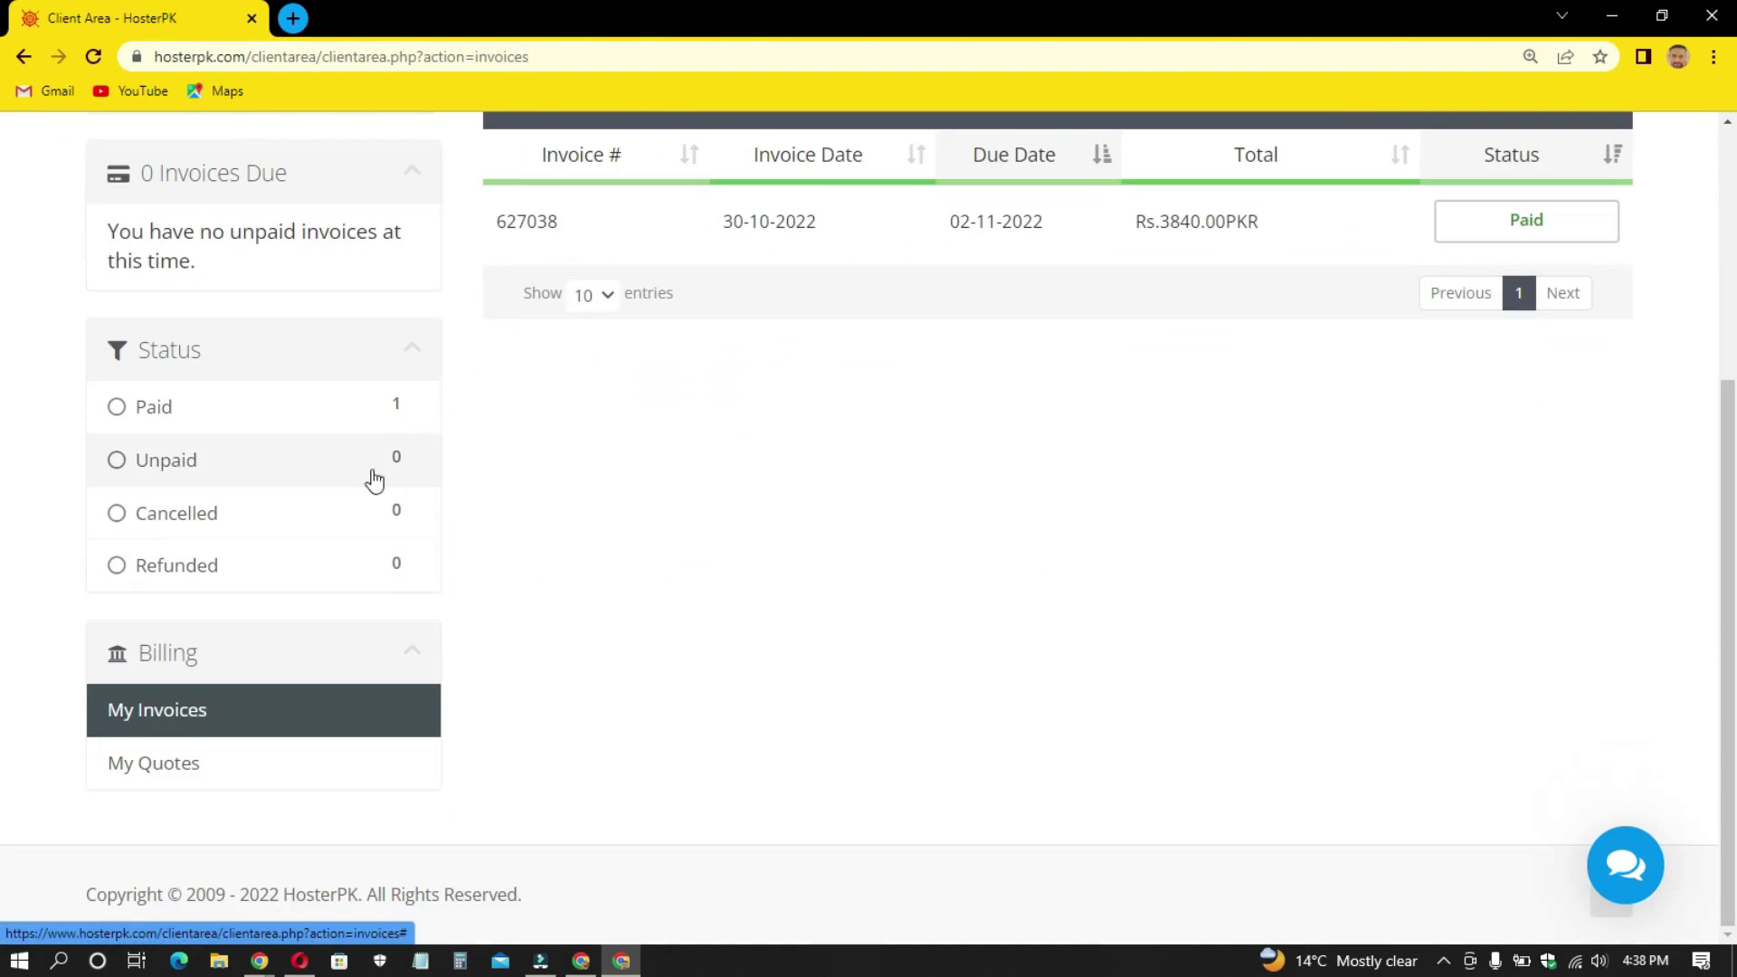
scroll(554, 574, "up", 4)
scroll(486, 612, "down", 2)
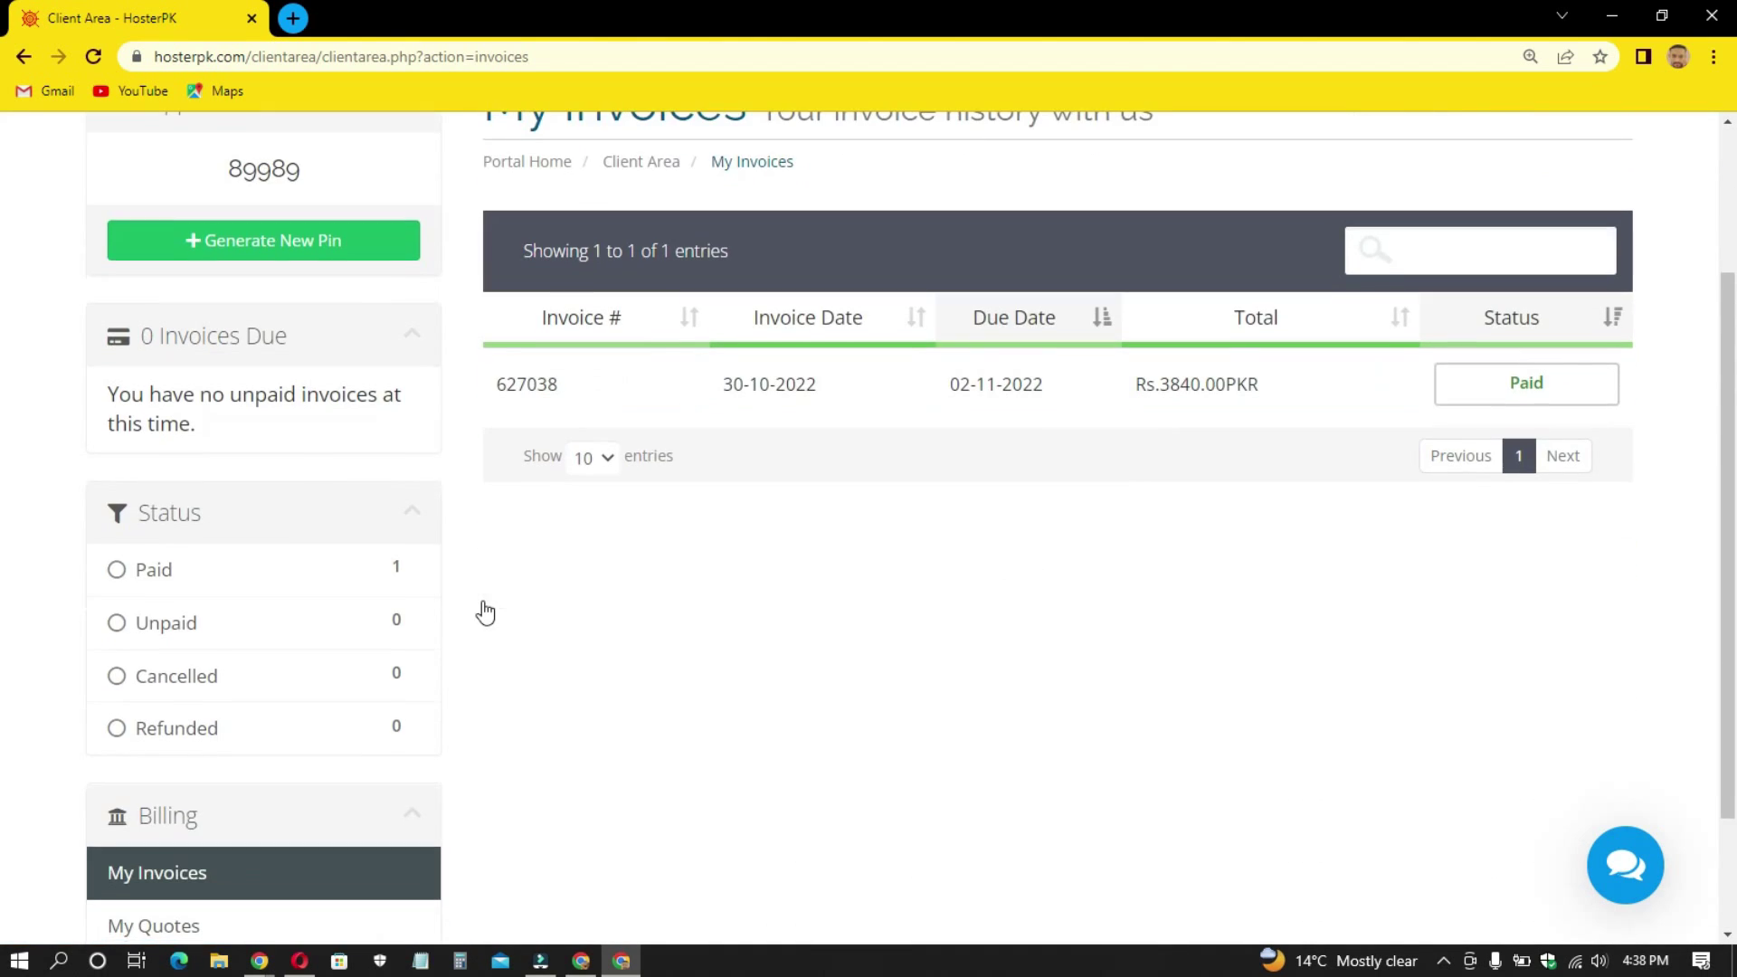
left_click(150, 571)
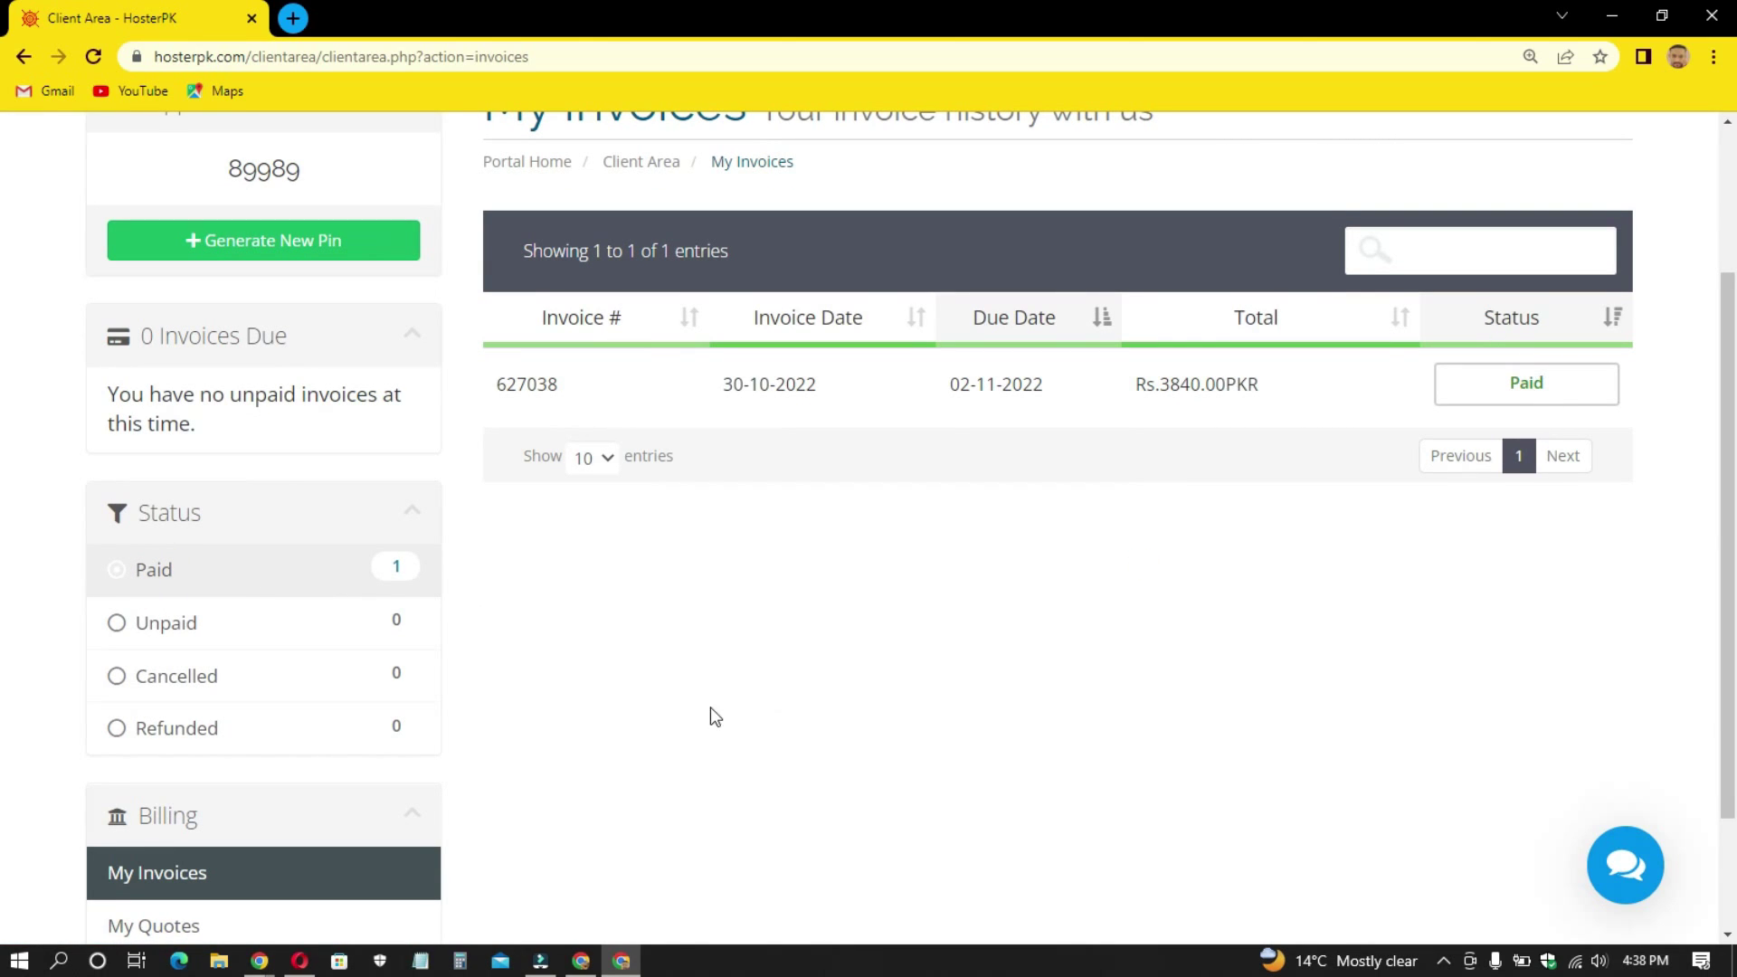
scroll(710, 708, "up", 2)
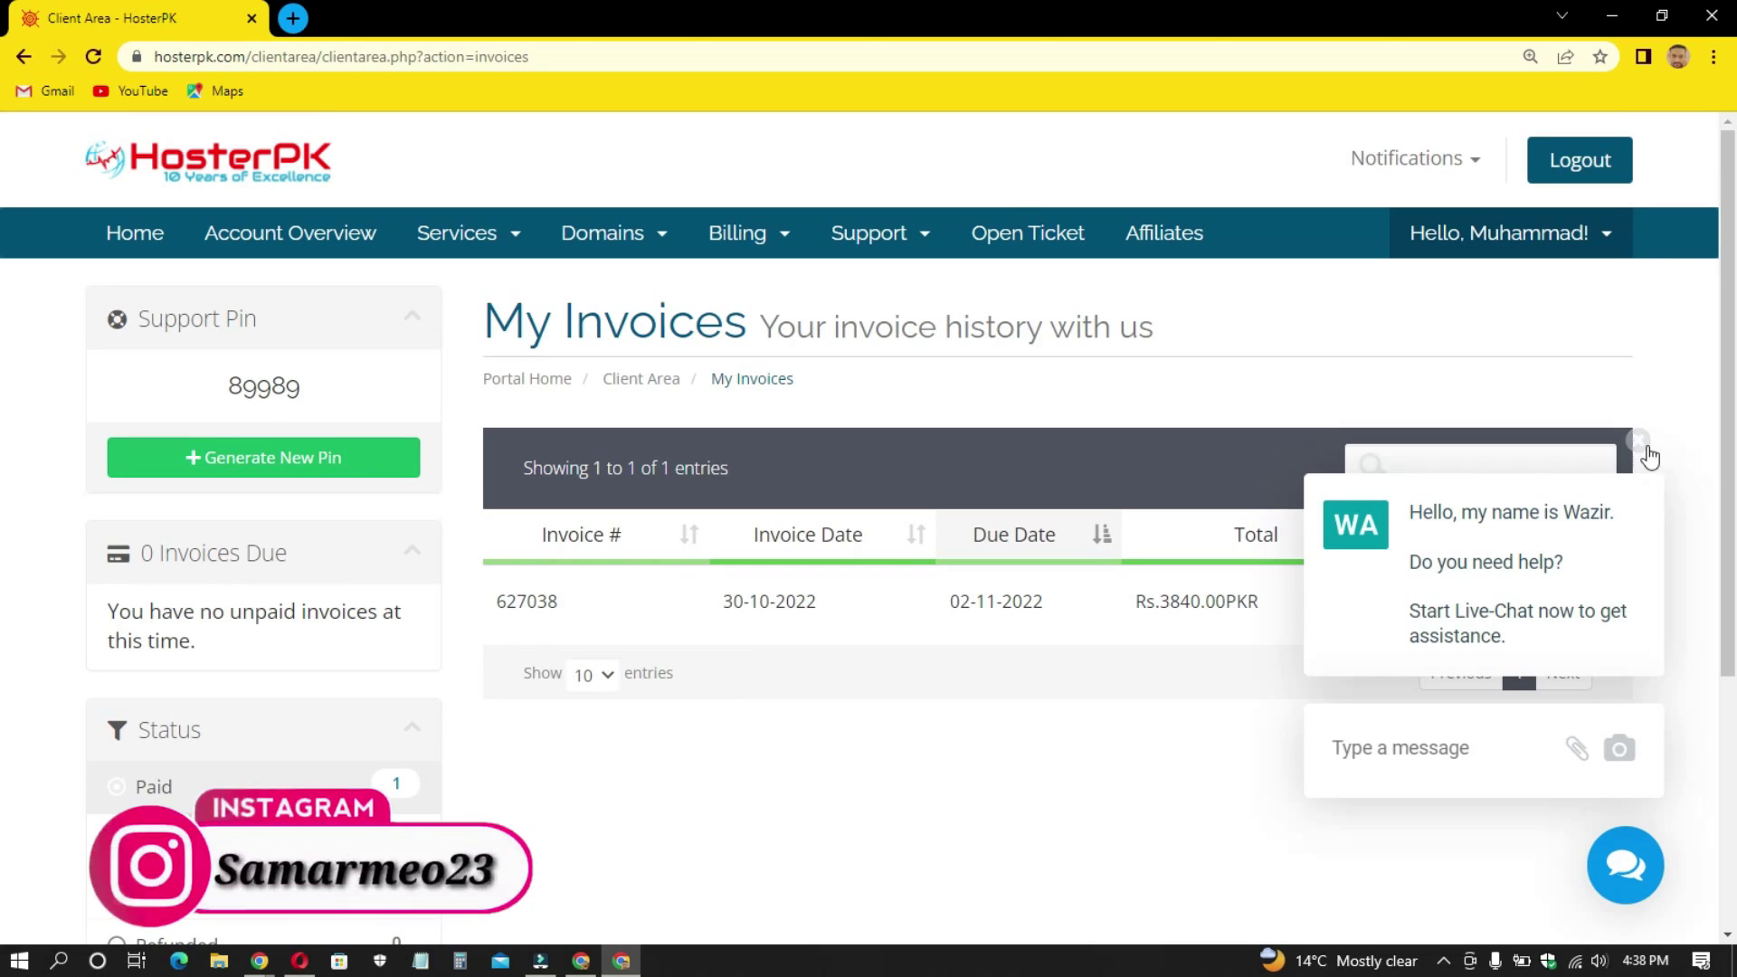
left_click(1640, 442)
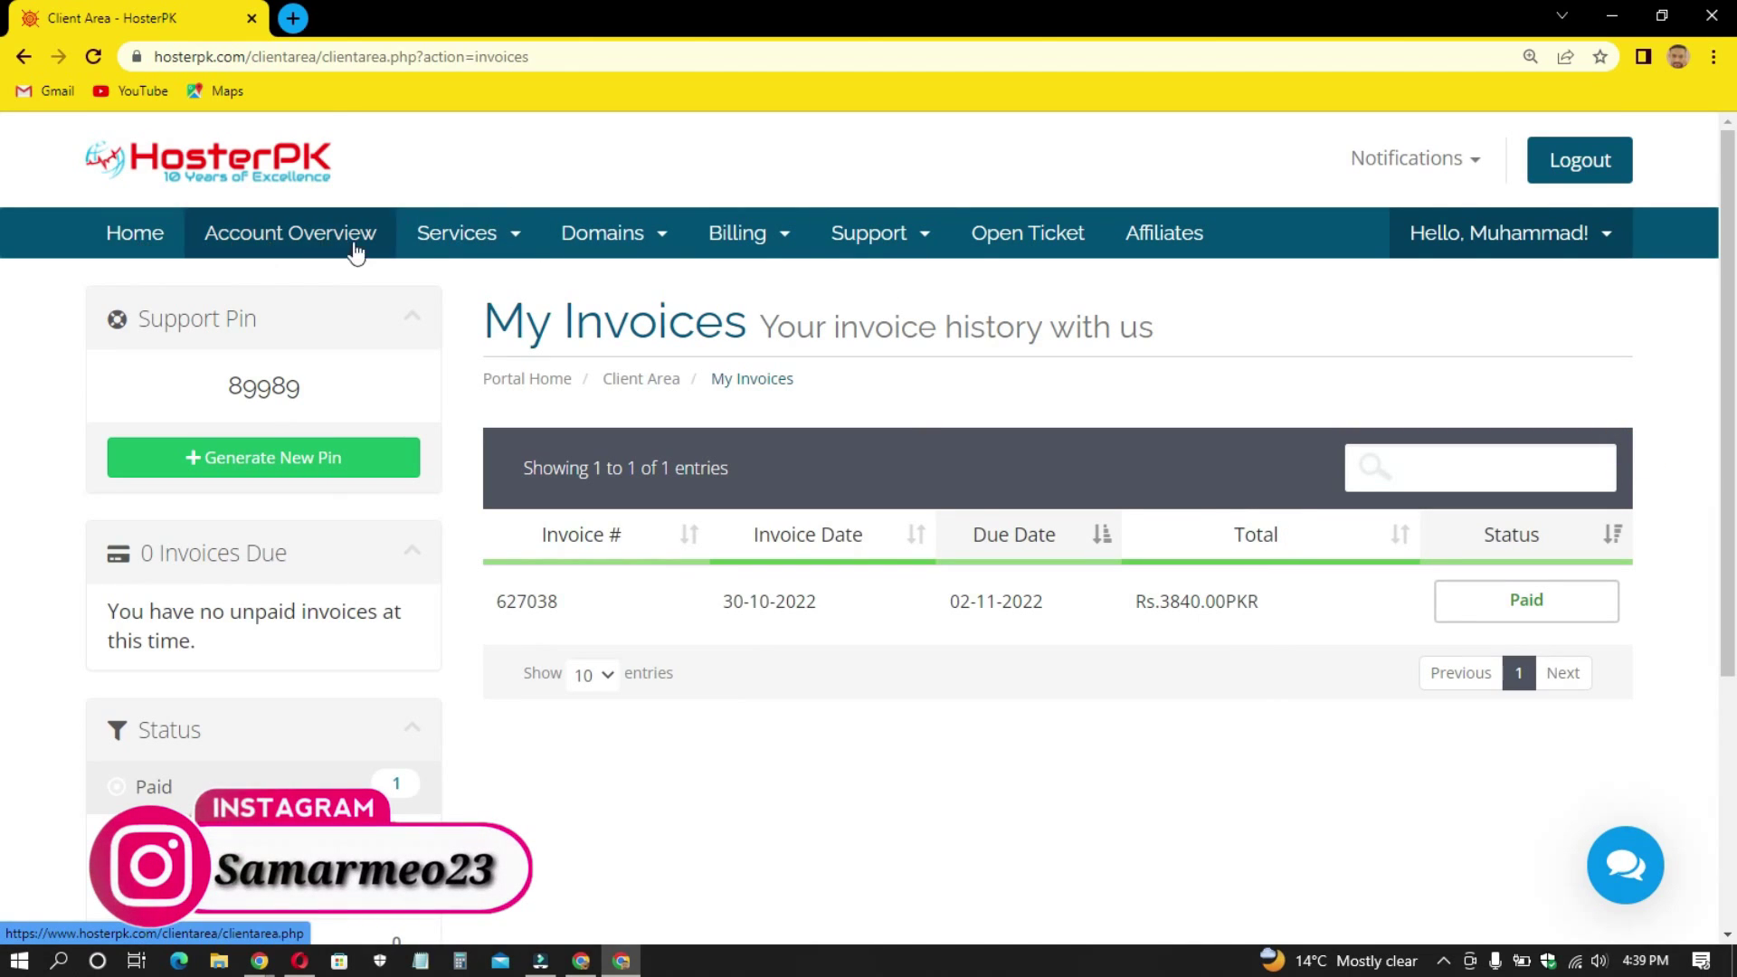
- Open the paid hosting invoice for mkmathematics.com and examine its payment status
left_click(703, 605)
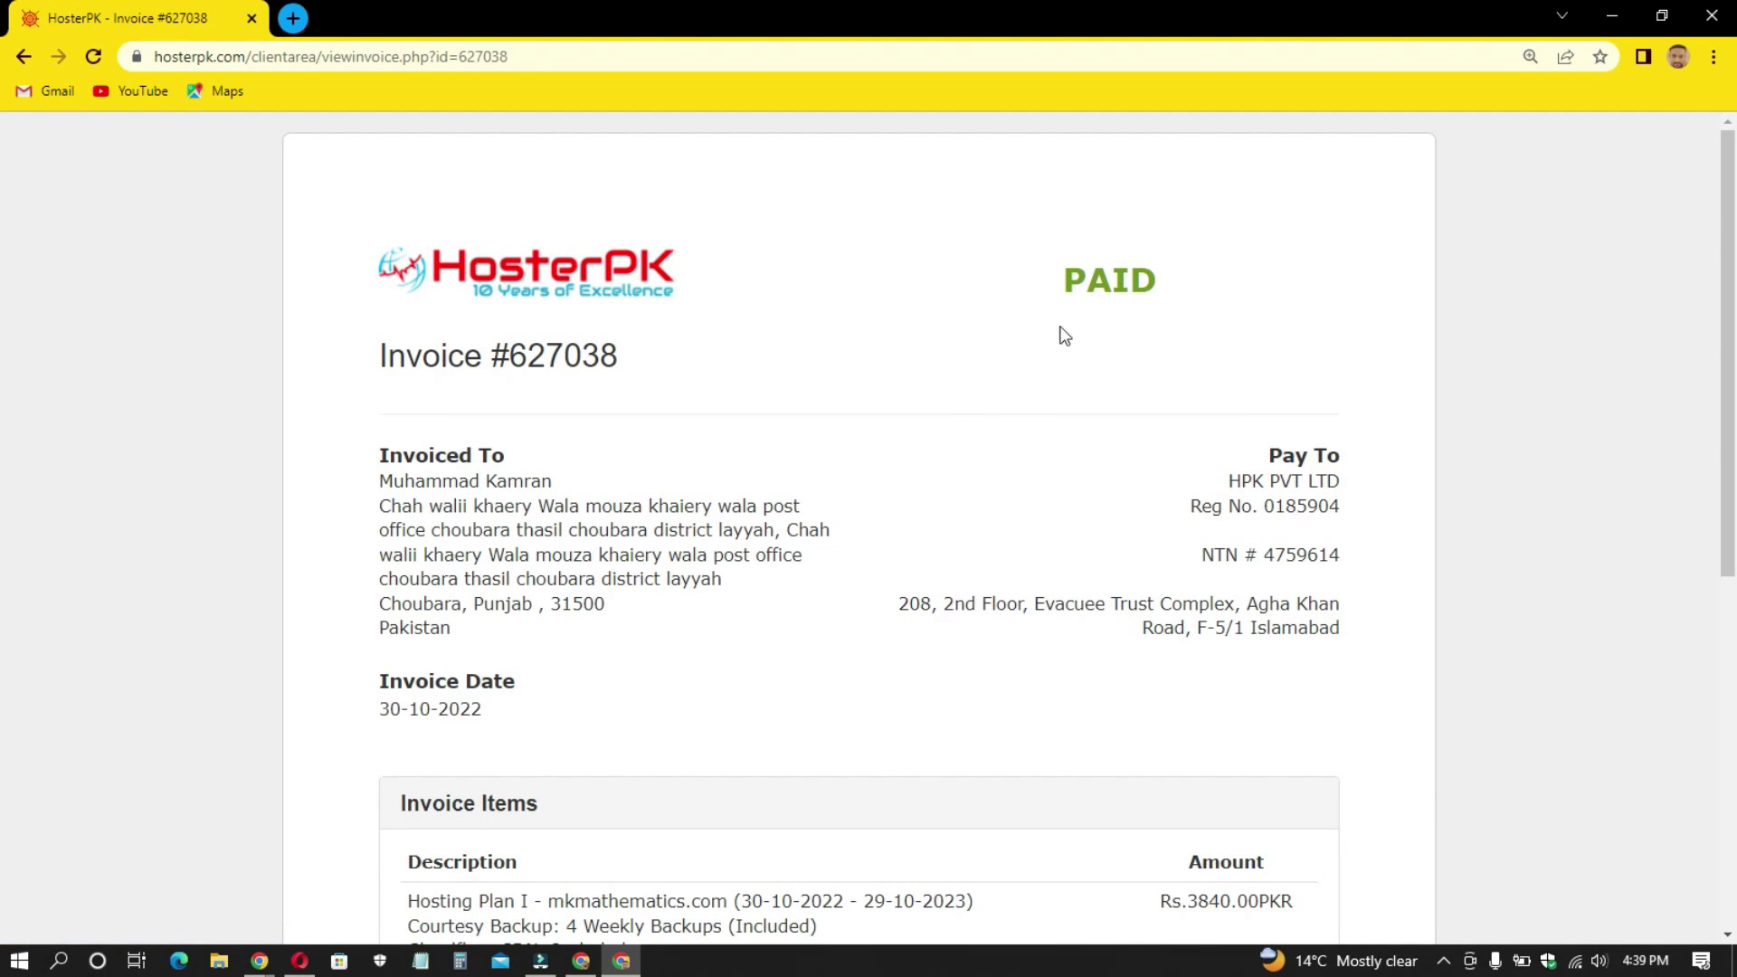
left_click_drag(1046, 268, 1181, 282)
left_click(1108, 271)
double_click(1108, 276)
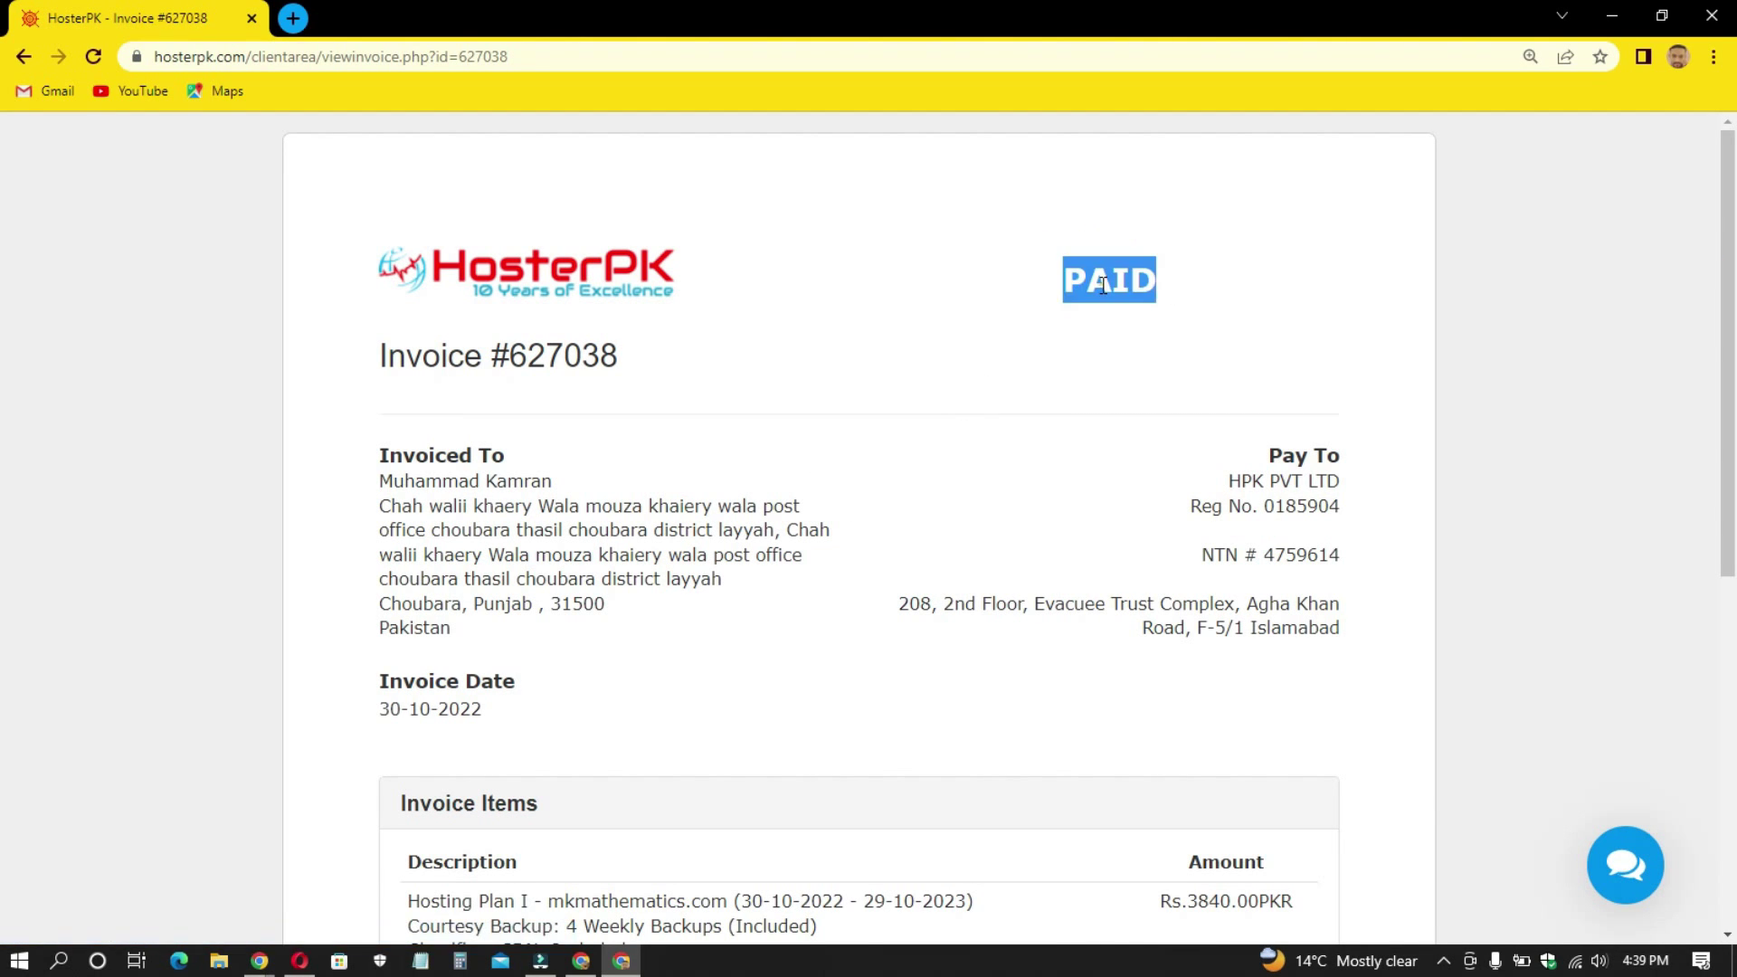
left_click(885, 349)
- Switch to the browser window with the new order, open its unpaid invoice, and check the payment status
left_click(581, 960)
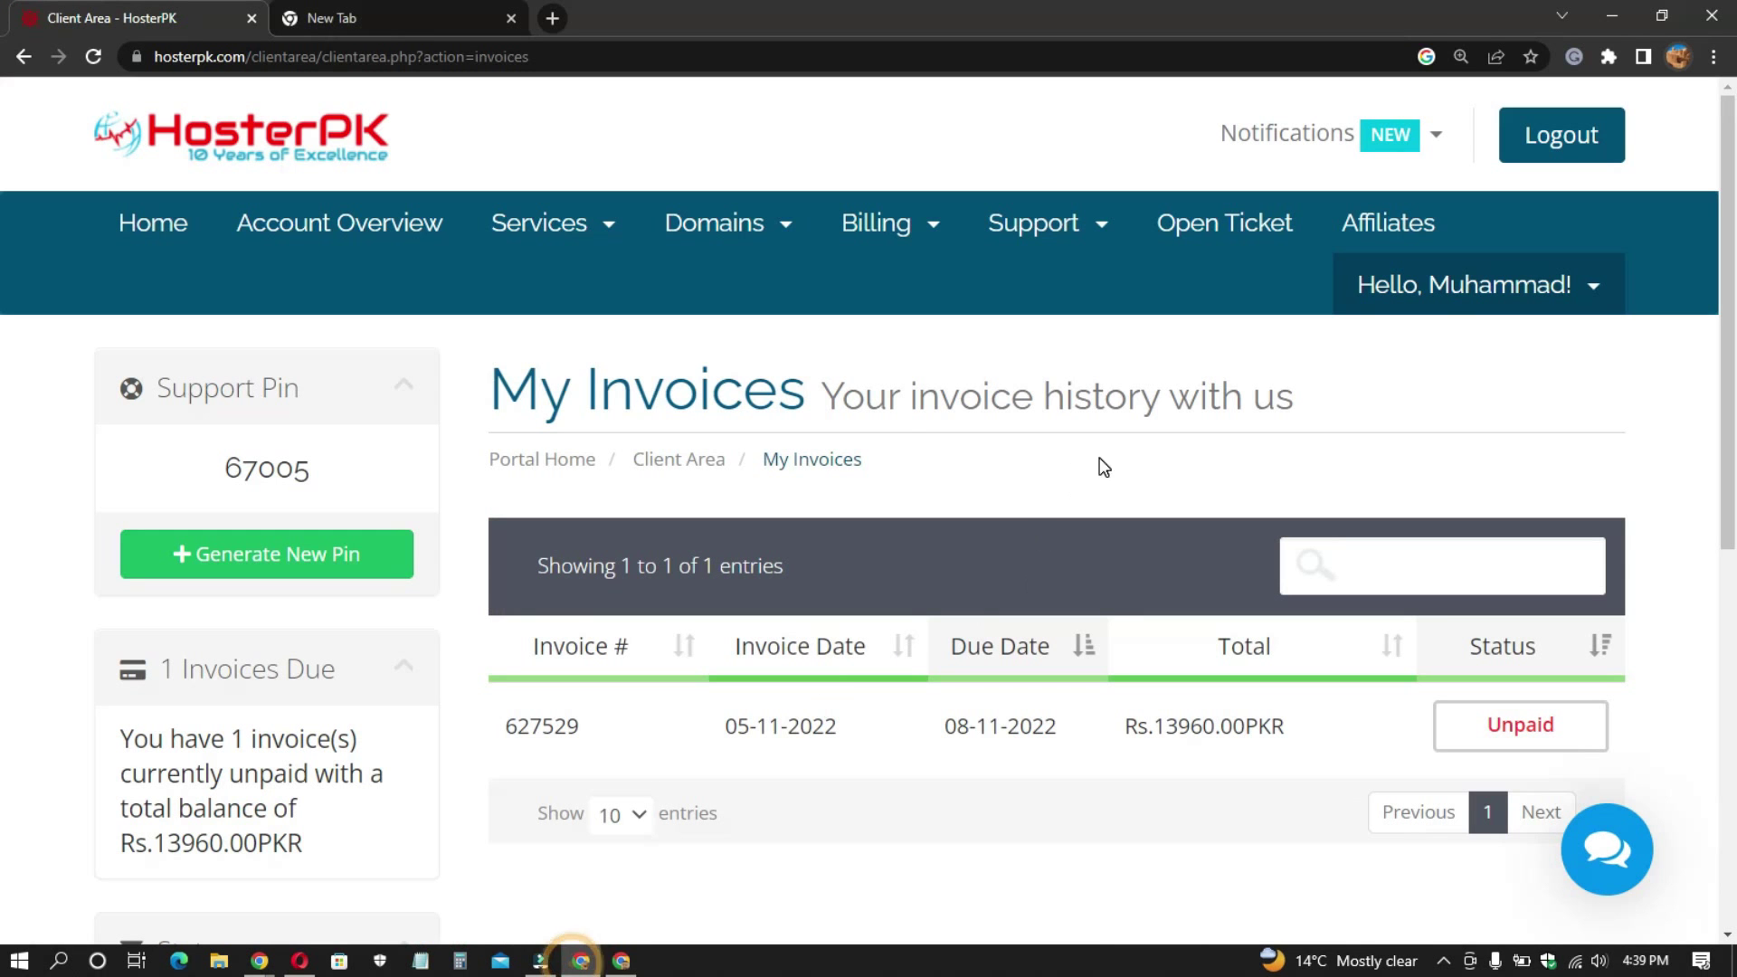
left_click(1265, 724)
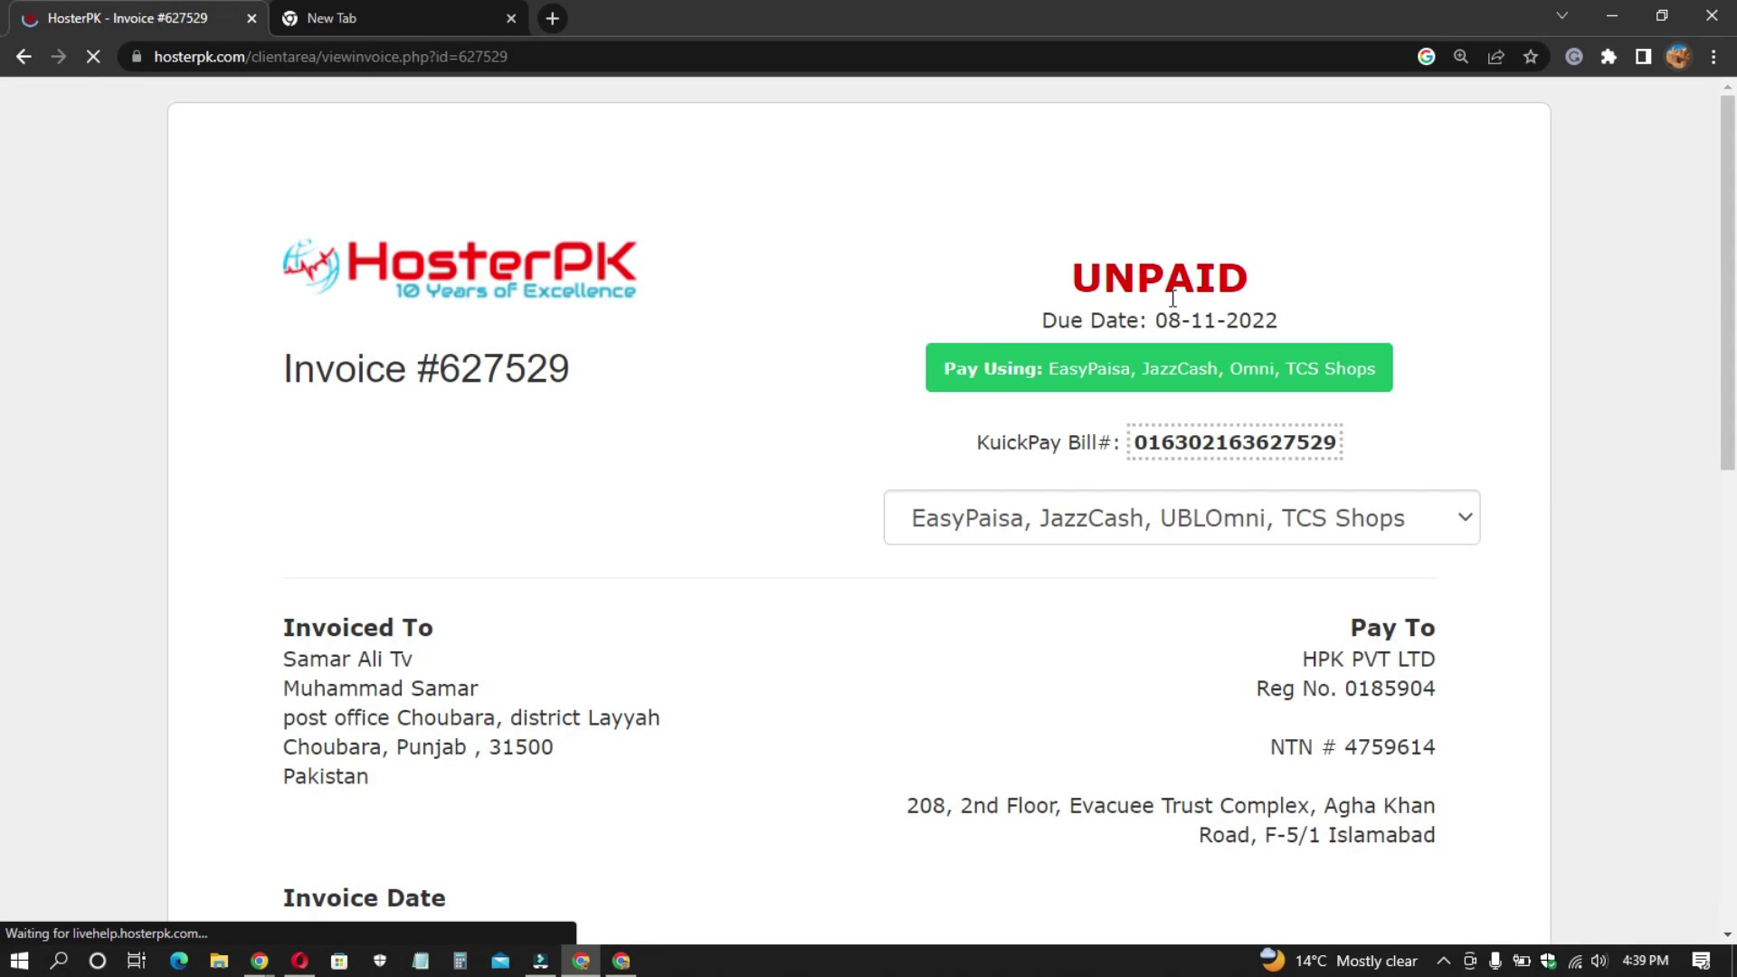
double_click(1170, 282)
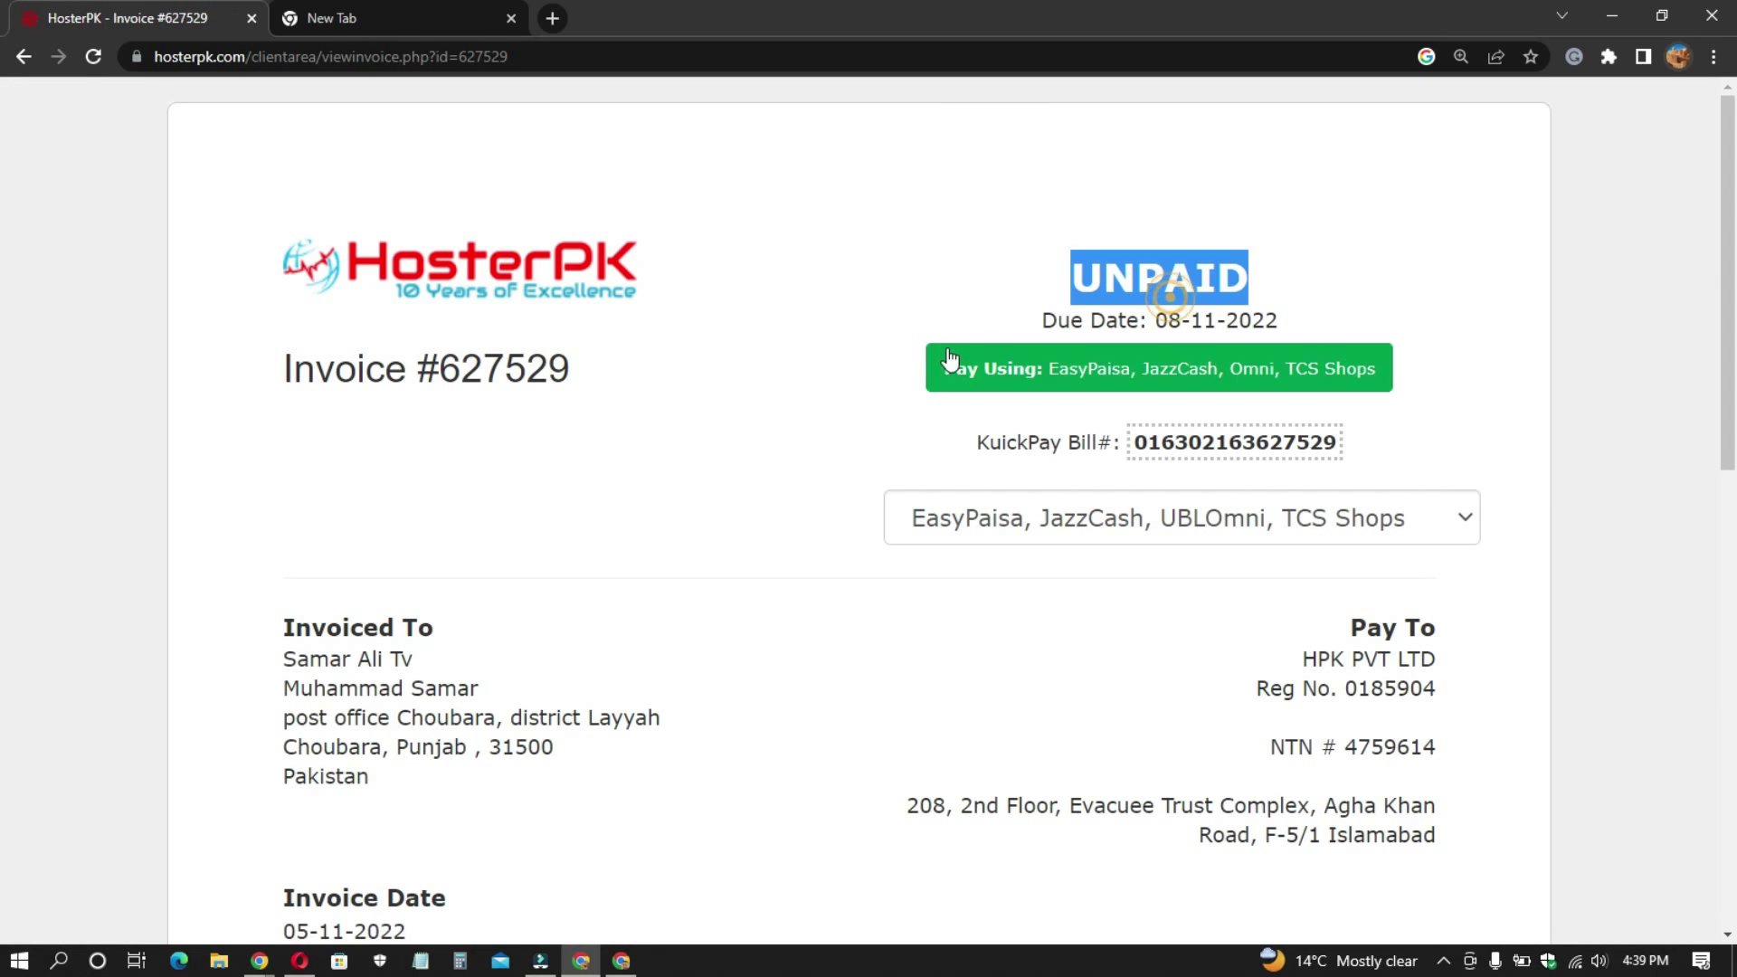
left_click(948, 359)
left_click(811, 792)
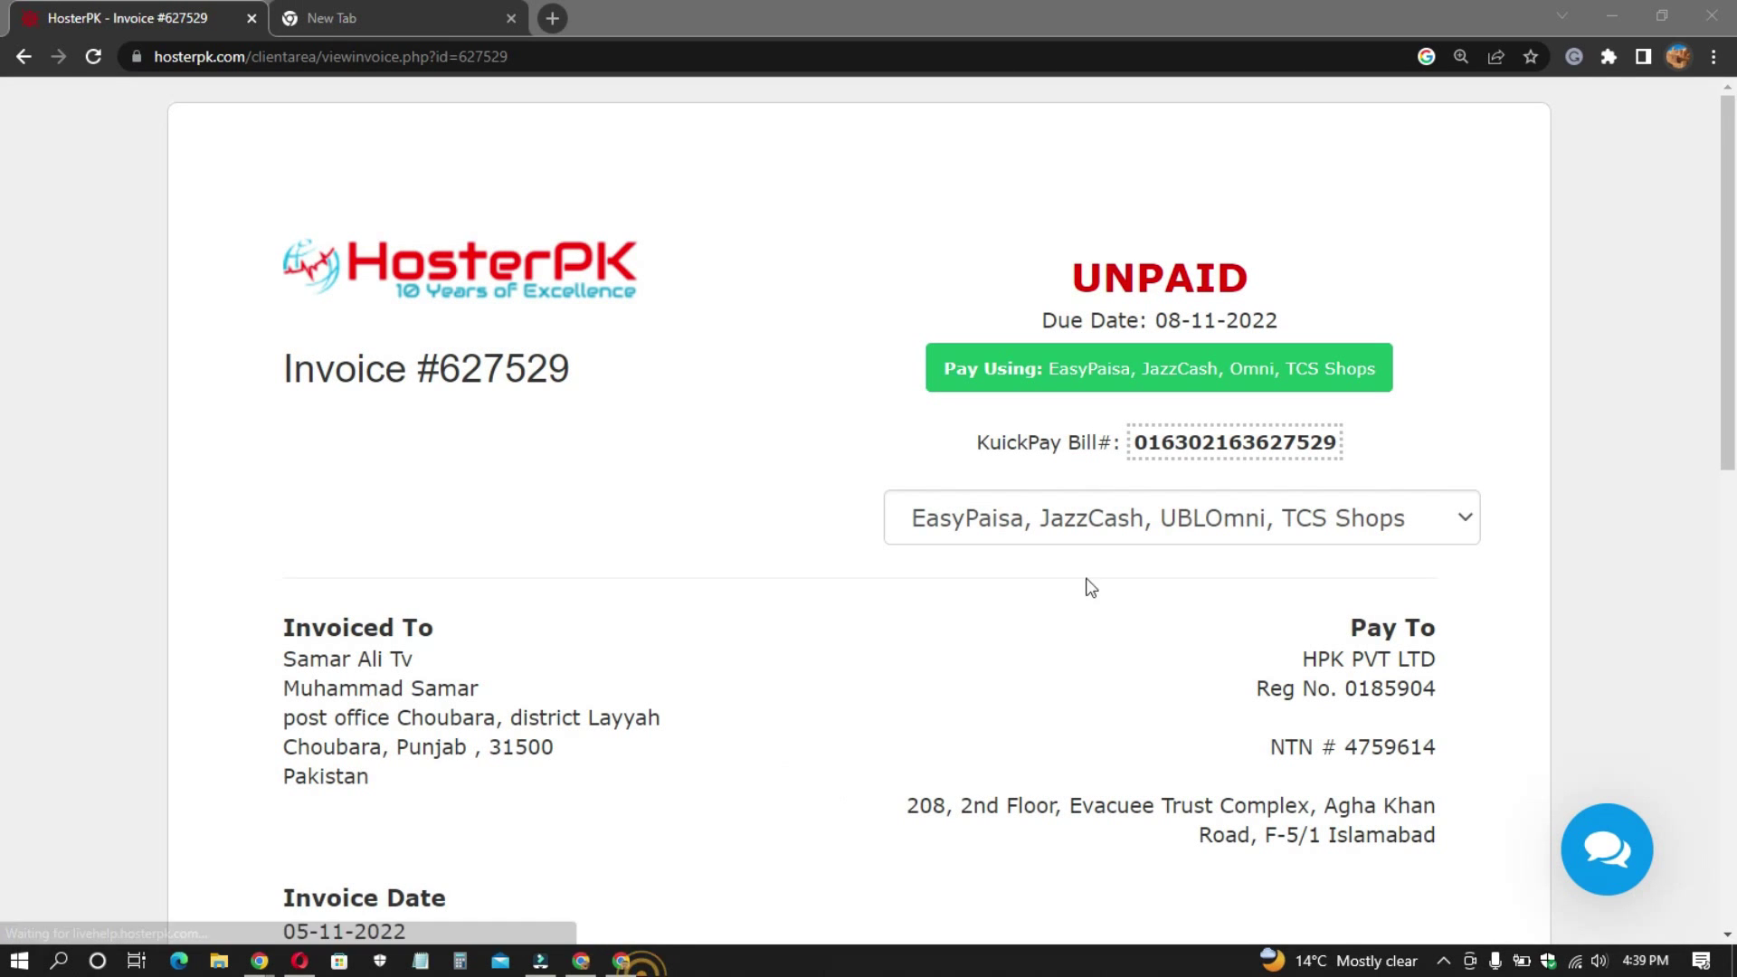
- Switch back to the other account's paid invoice, review it, and return to its invoice list
left_click(623, 965)
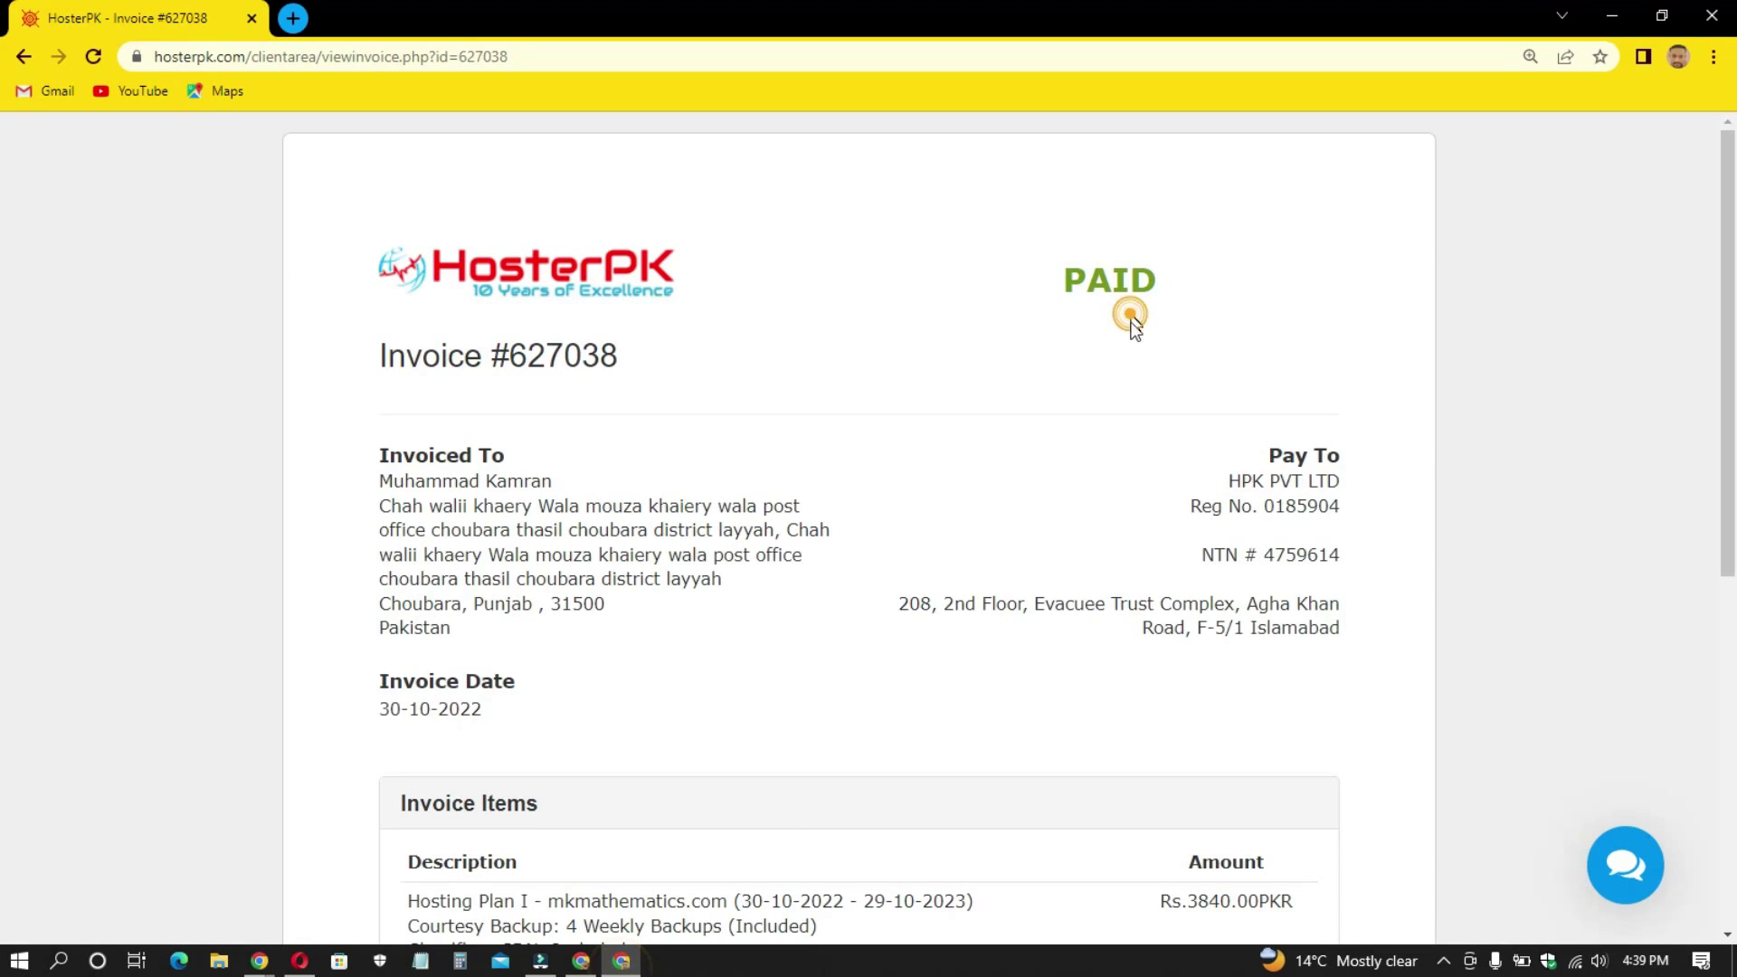
scroll(1131, 543, "down", 5)
scroll(1119, 629, "up", 5)
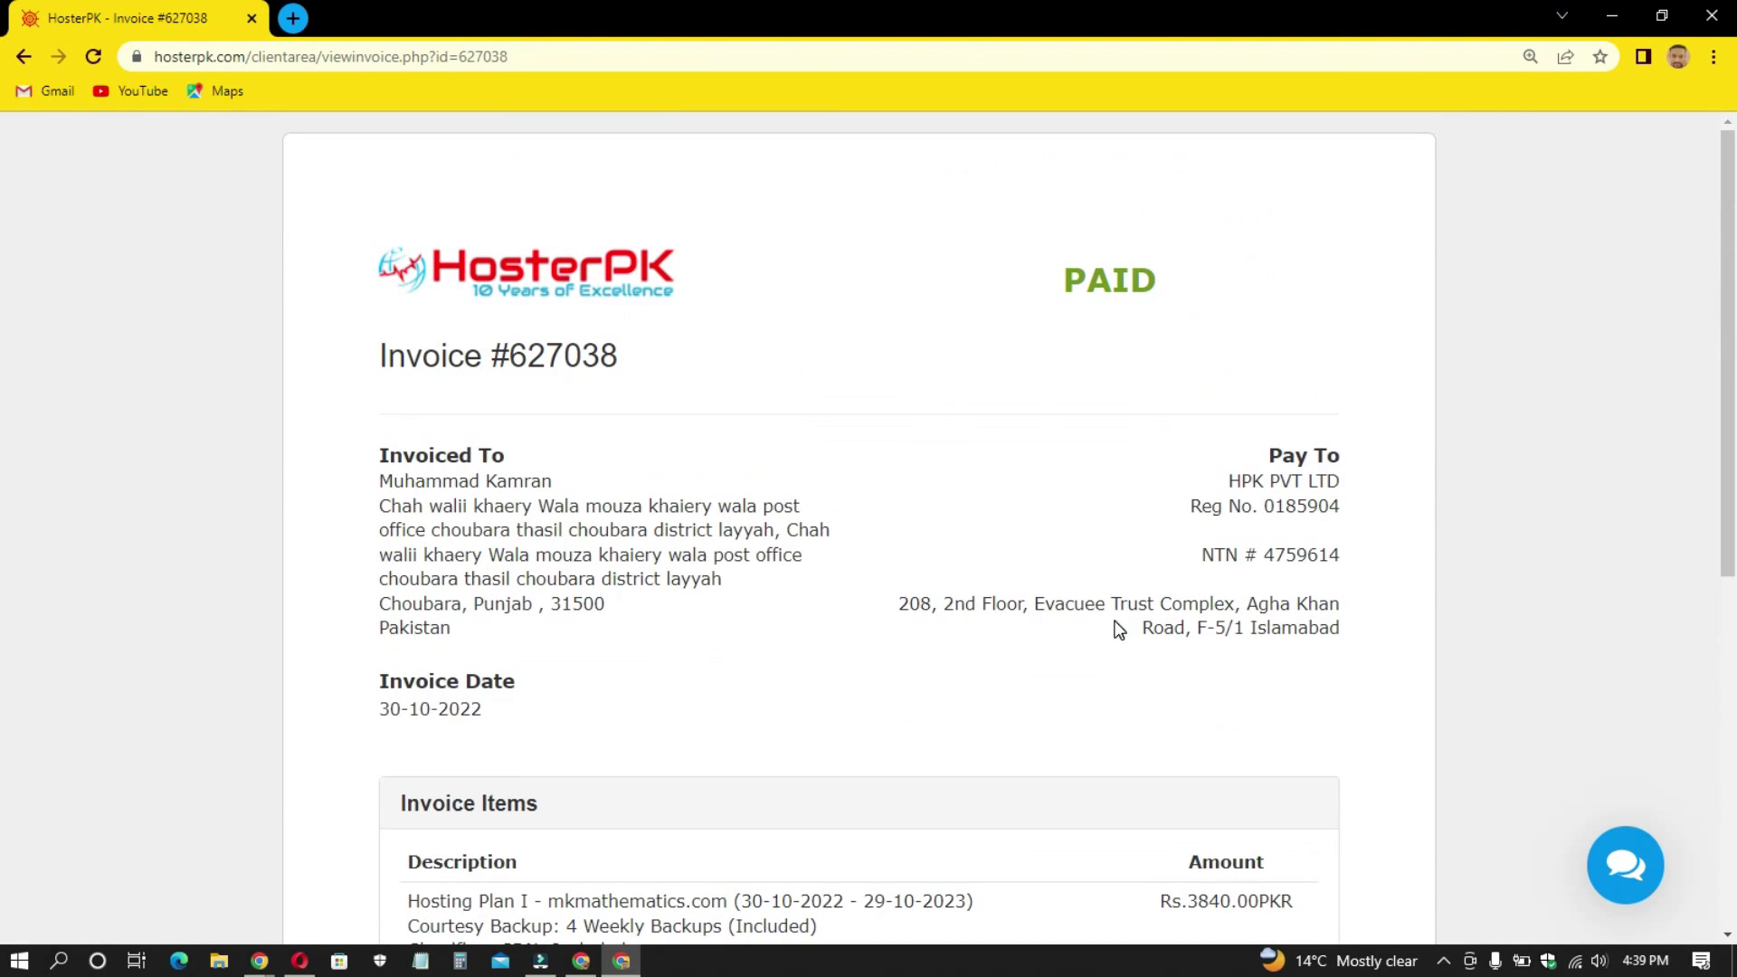
left_click(23, 56)
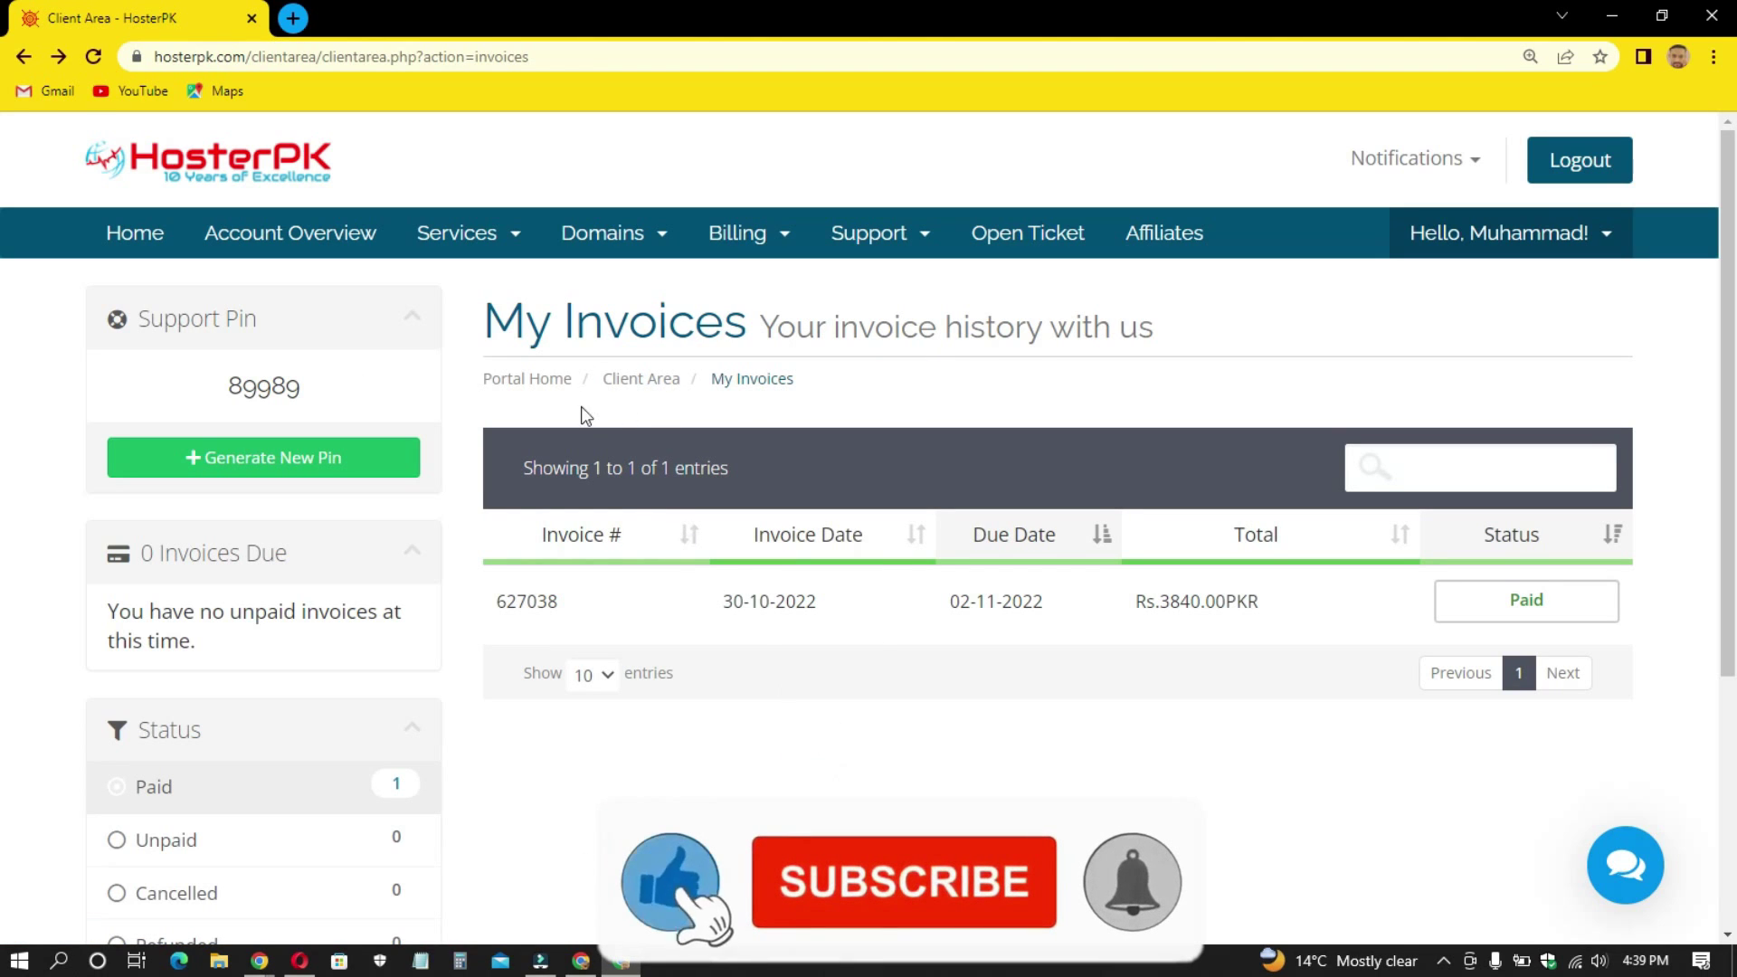
triple_click(565, 323)
left_click(698, 316)
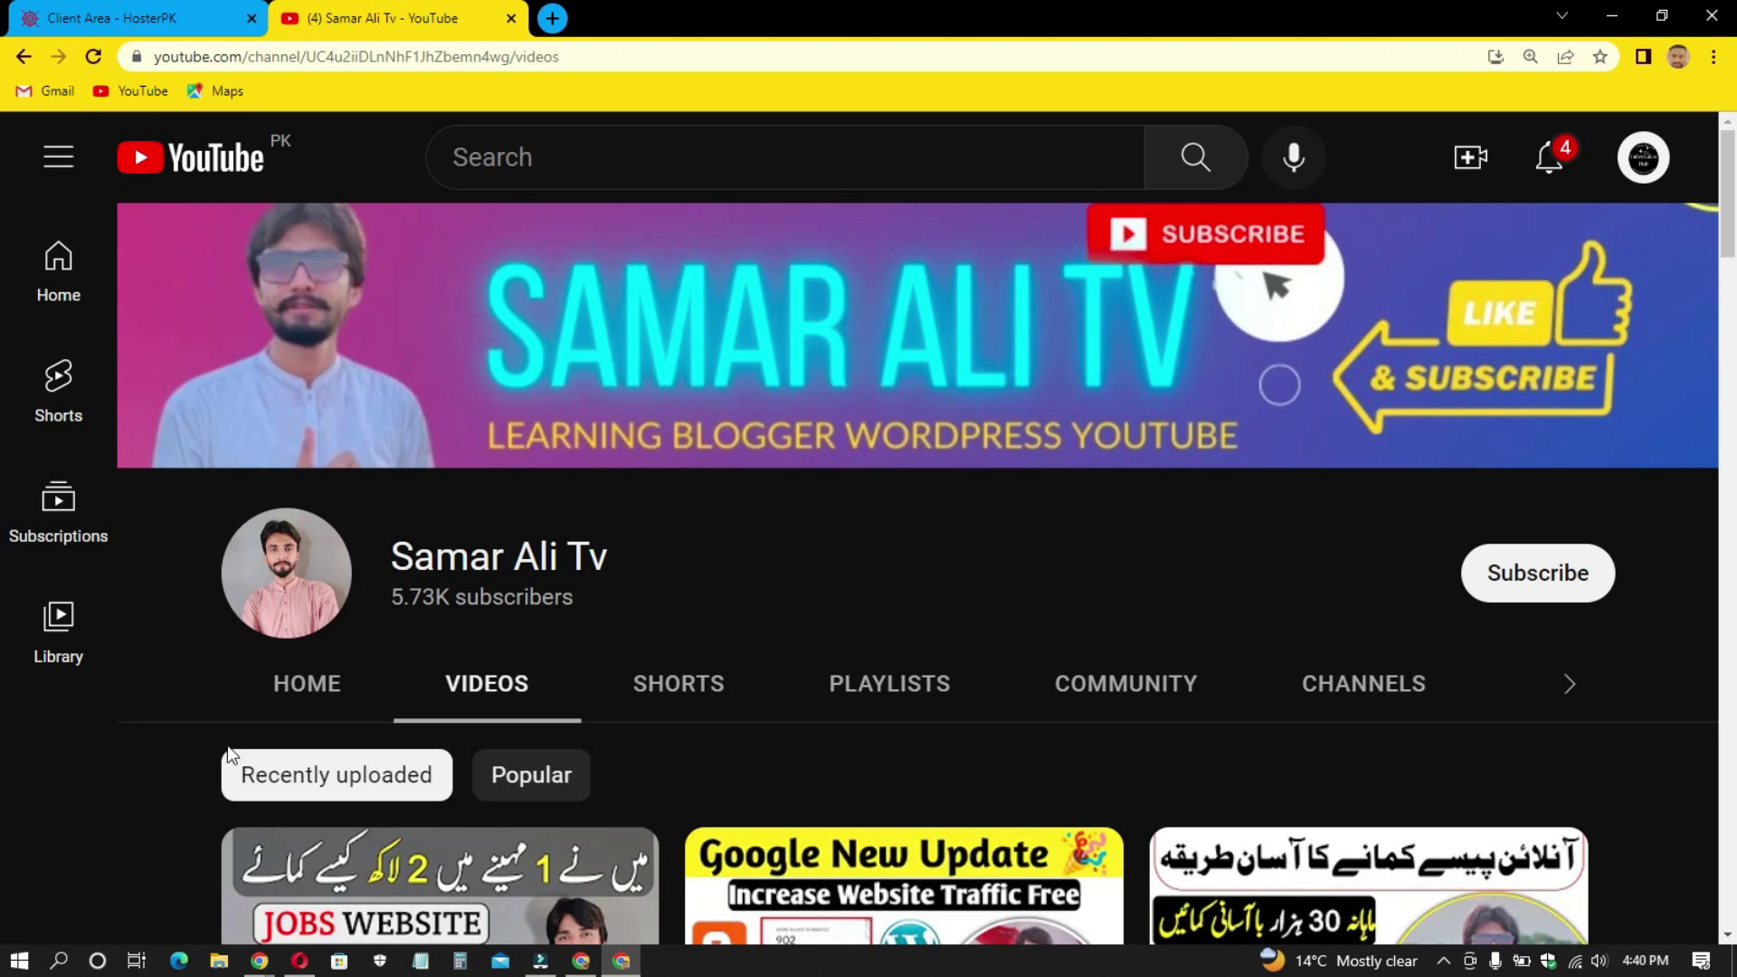
- Browse the recently uploaded videos on the tutorial author's YouTube channel
scroll(220, 688, "down", 3)
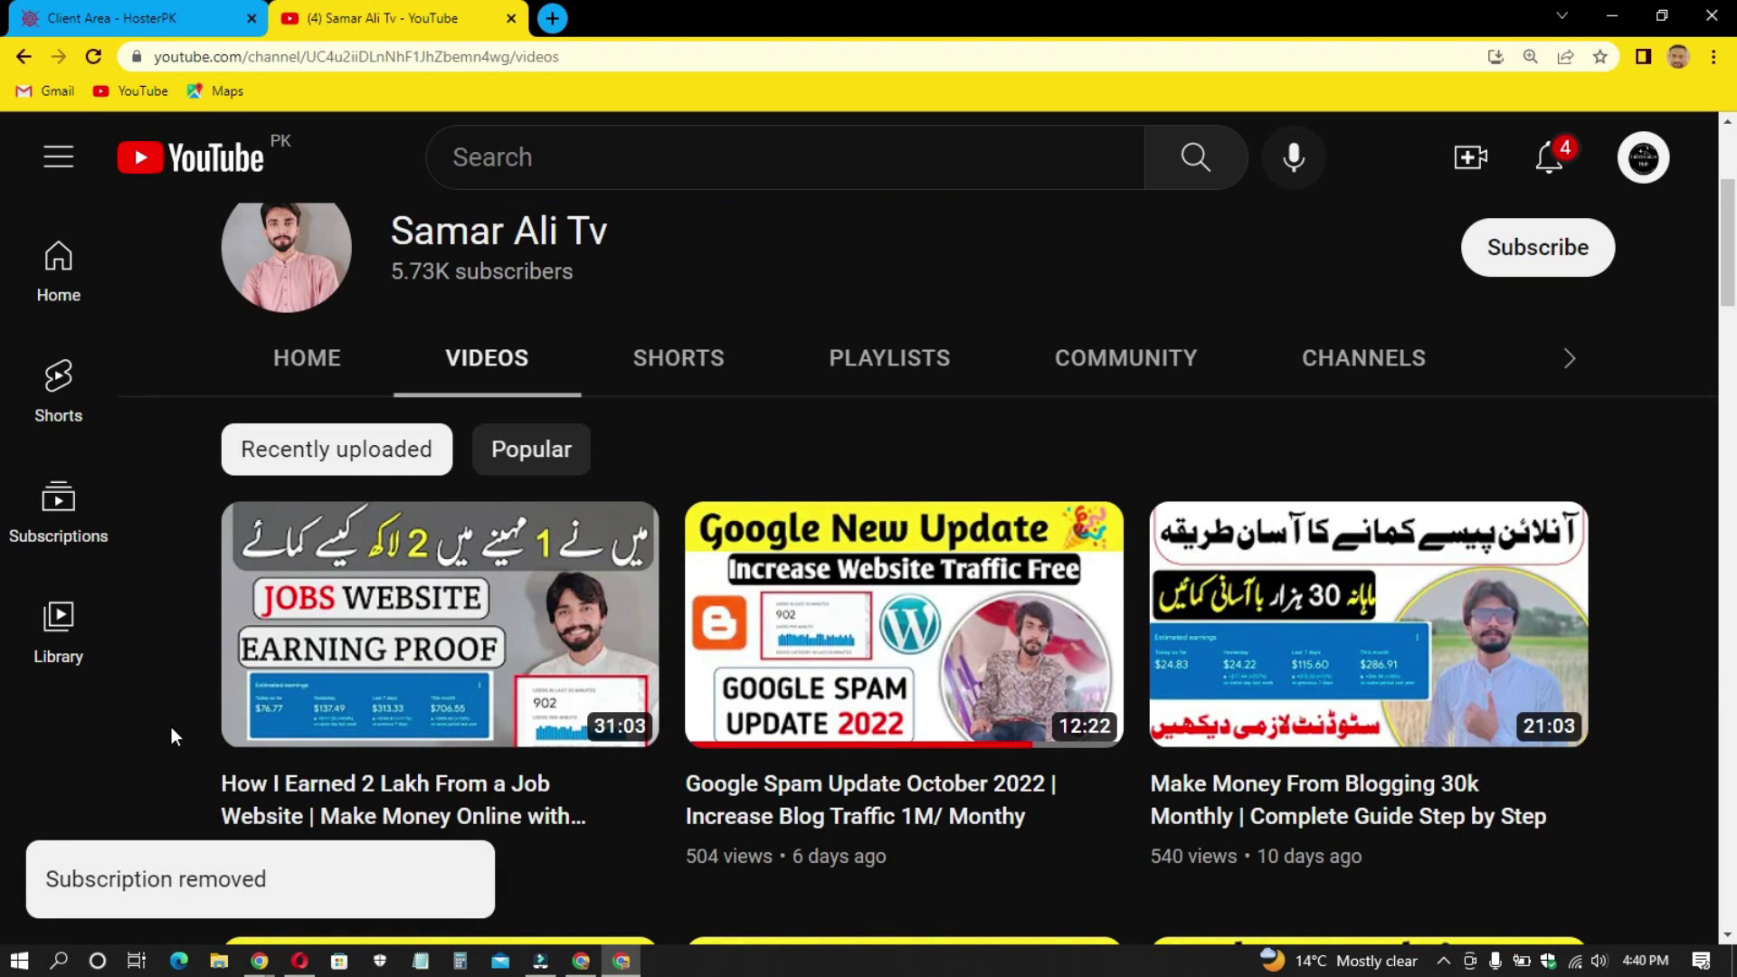
scroll(171, 726, "down", 1)
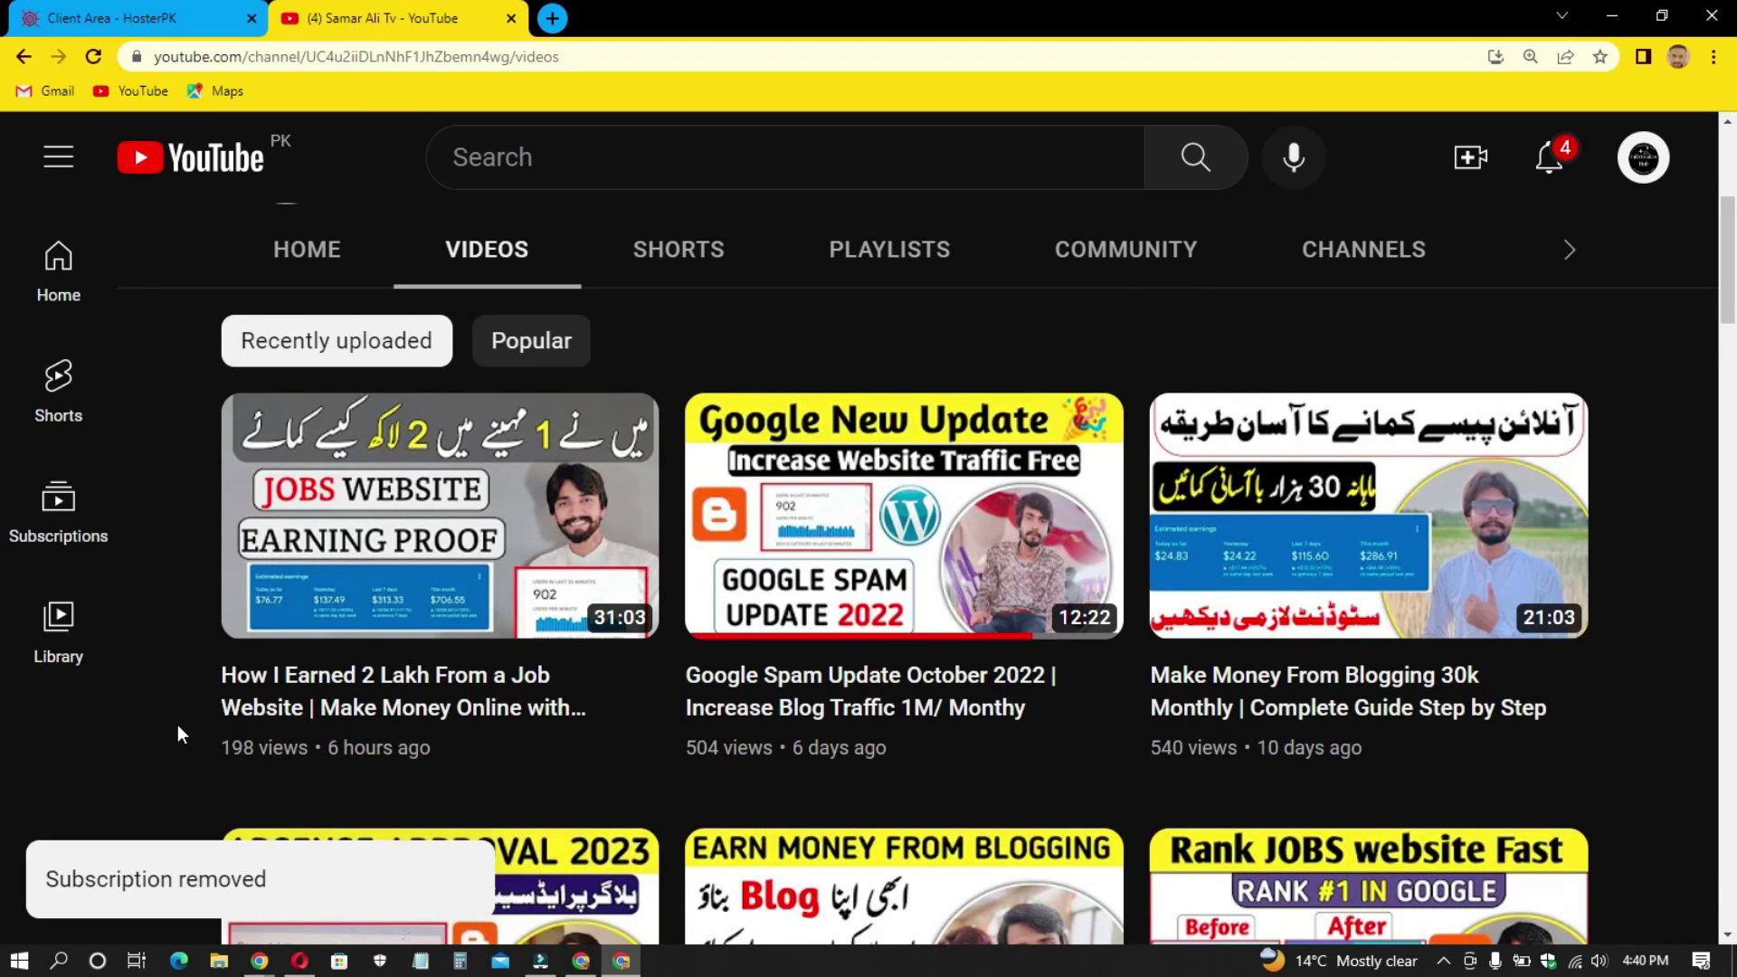
scroll(175, 724, "down", 4)
scroll(176, 724, "down", 4)
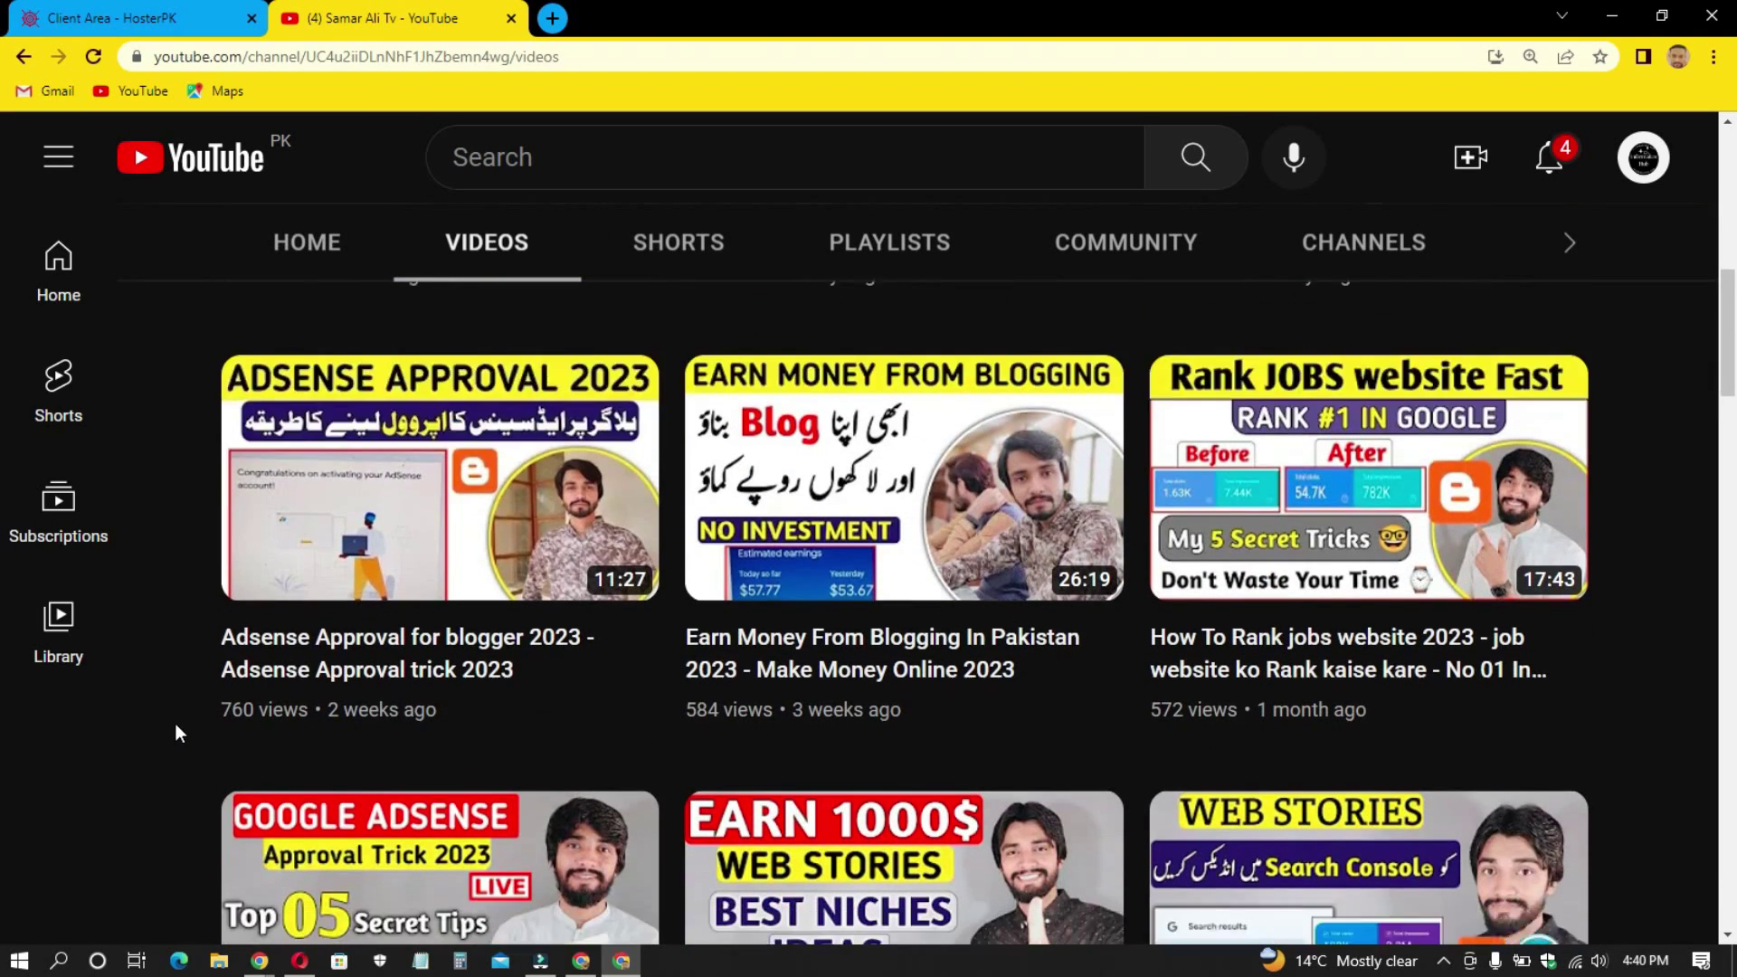
scroll(176, 724, "down", 4)
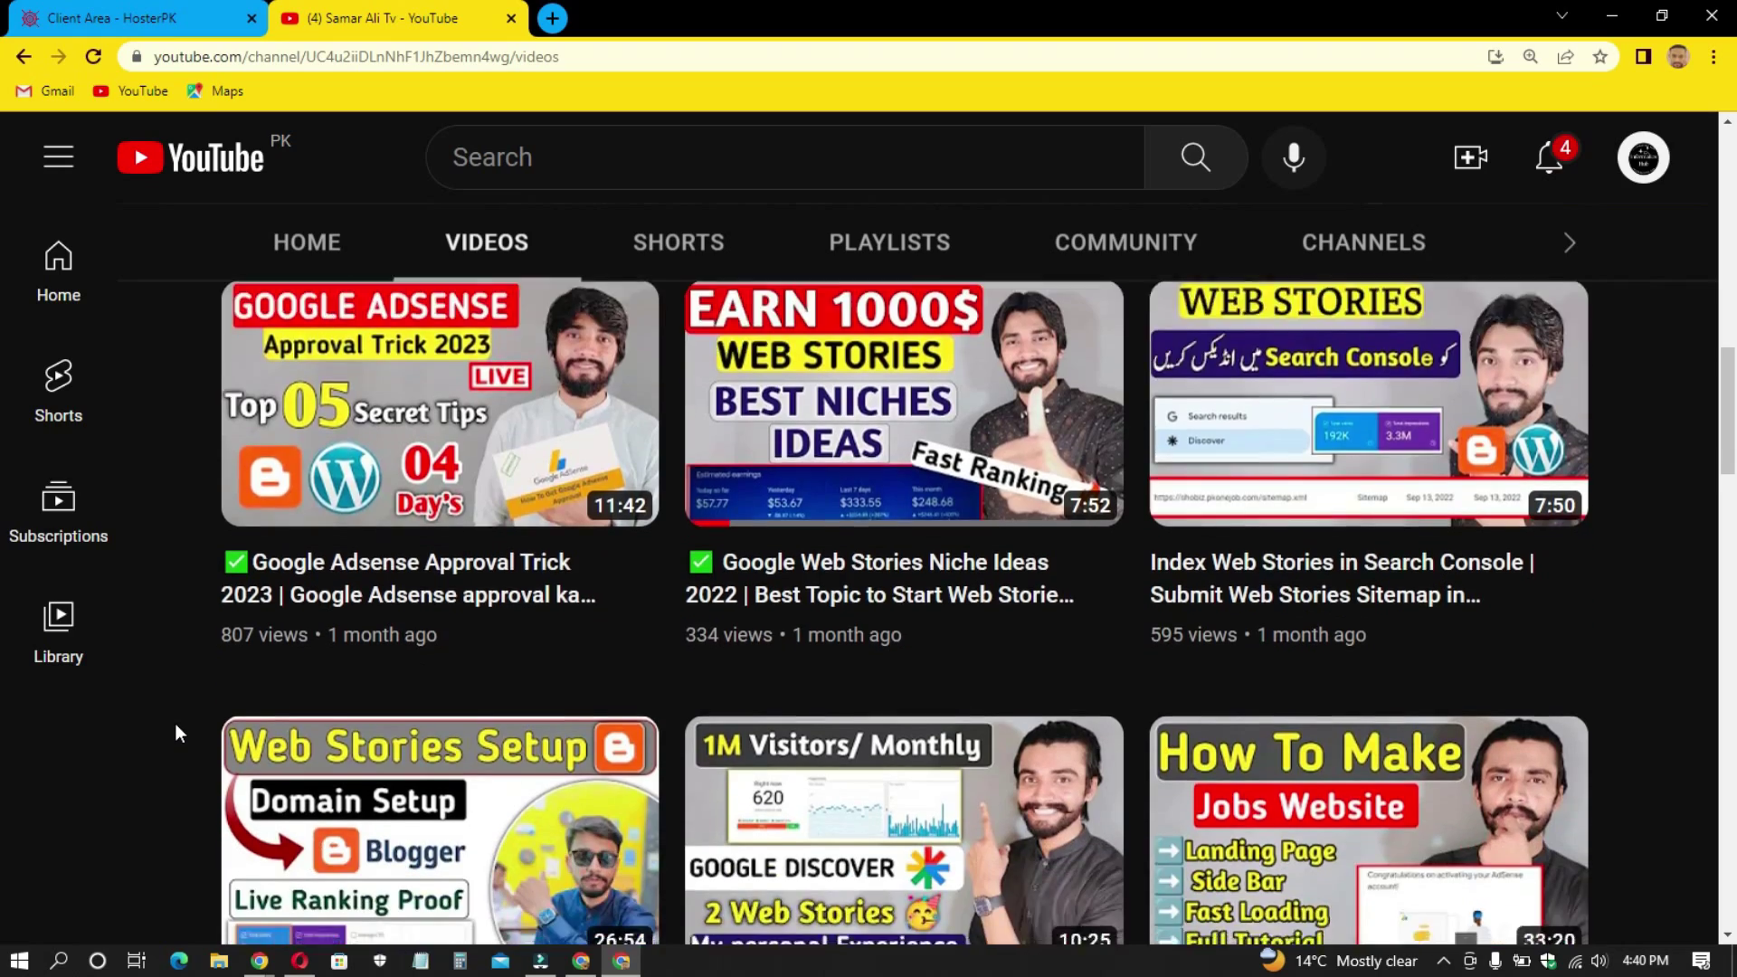
scroll(176, 723, "down", 8)
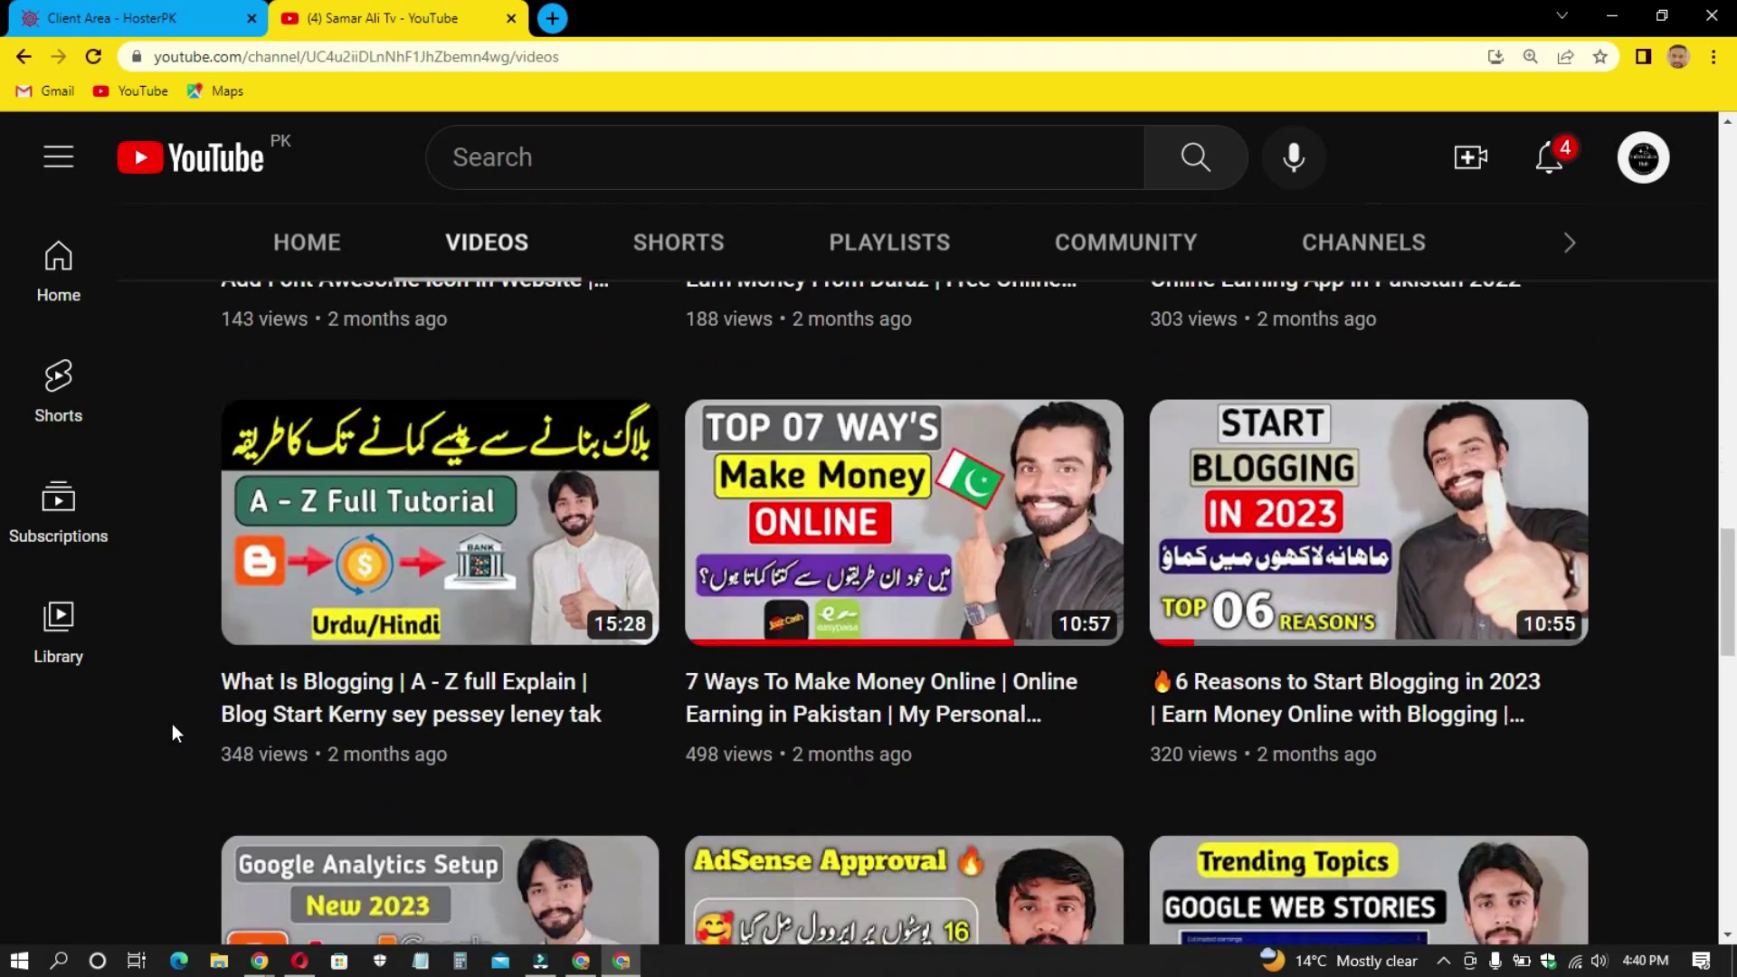
- Subscribe to the tutorial author's YouTube channel and choose its notification setting
scroll(172, 723, "up", 20)
scroll(171, 724, "up", 5)
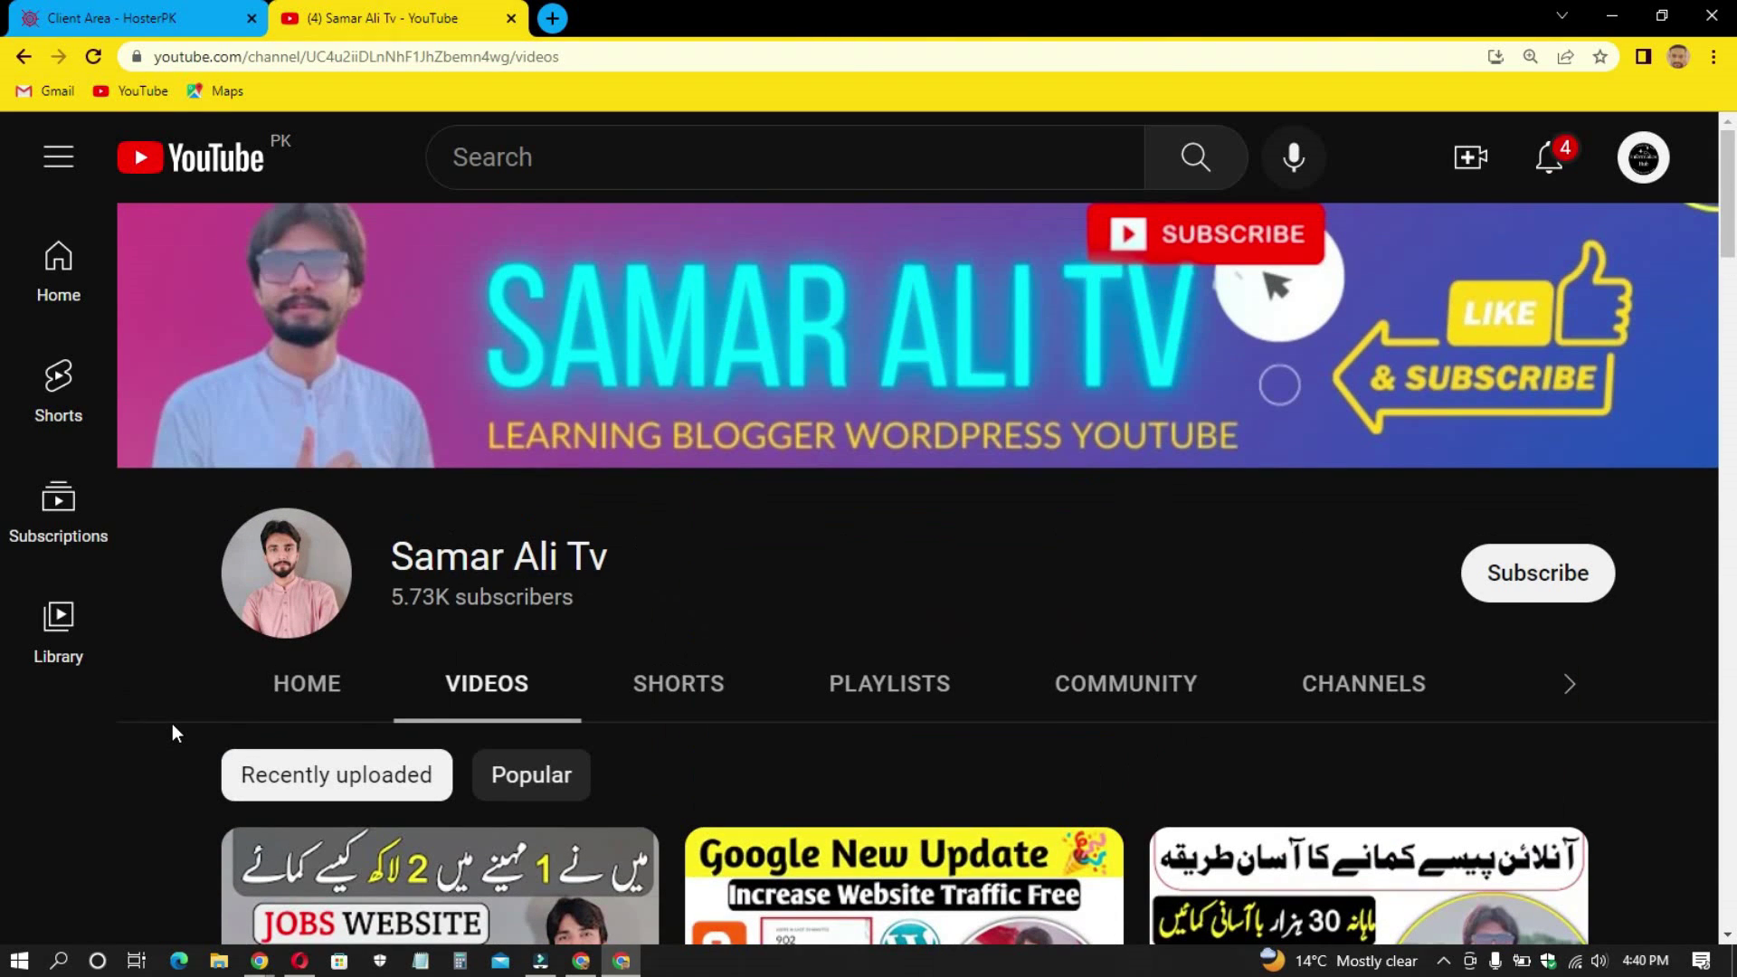
left_click(1538, 573)
left_click(1585, 577)
left_click(1531, 645)
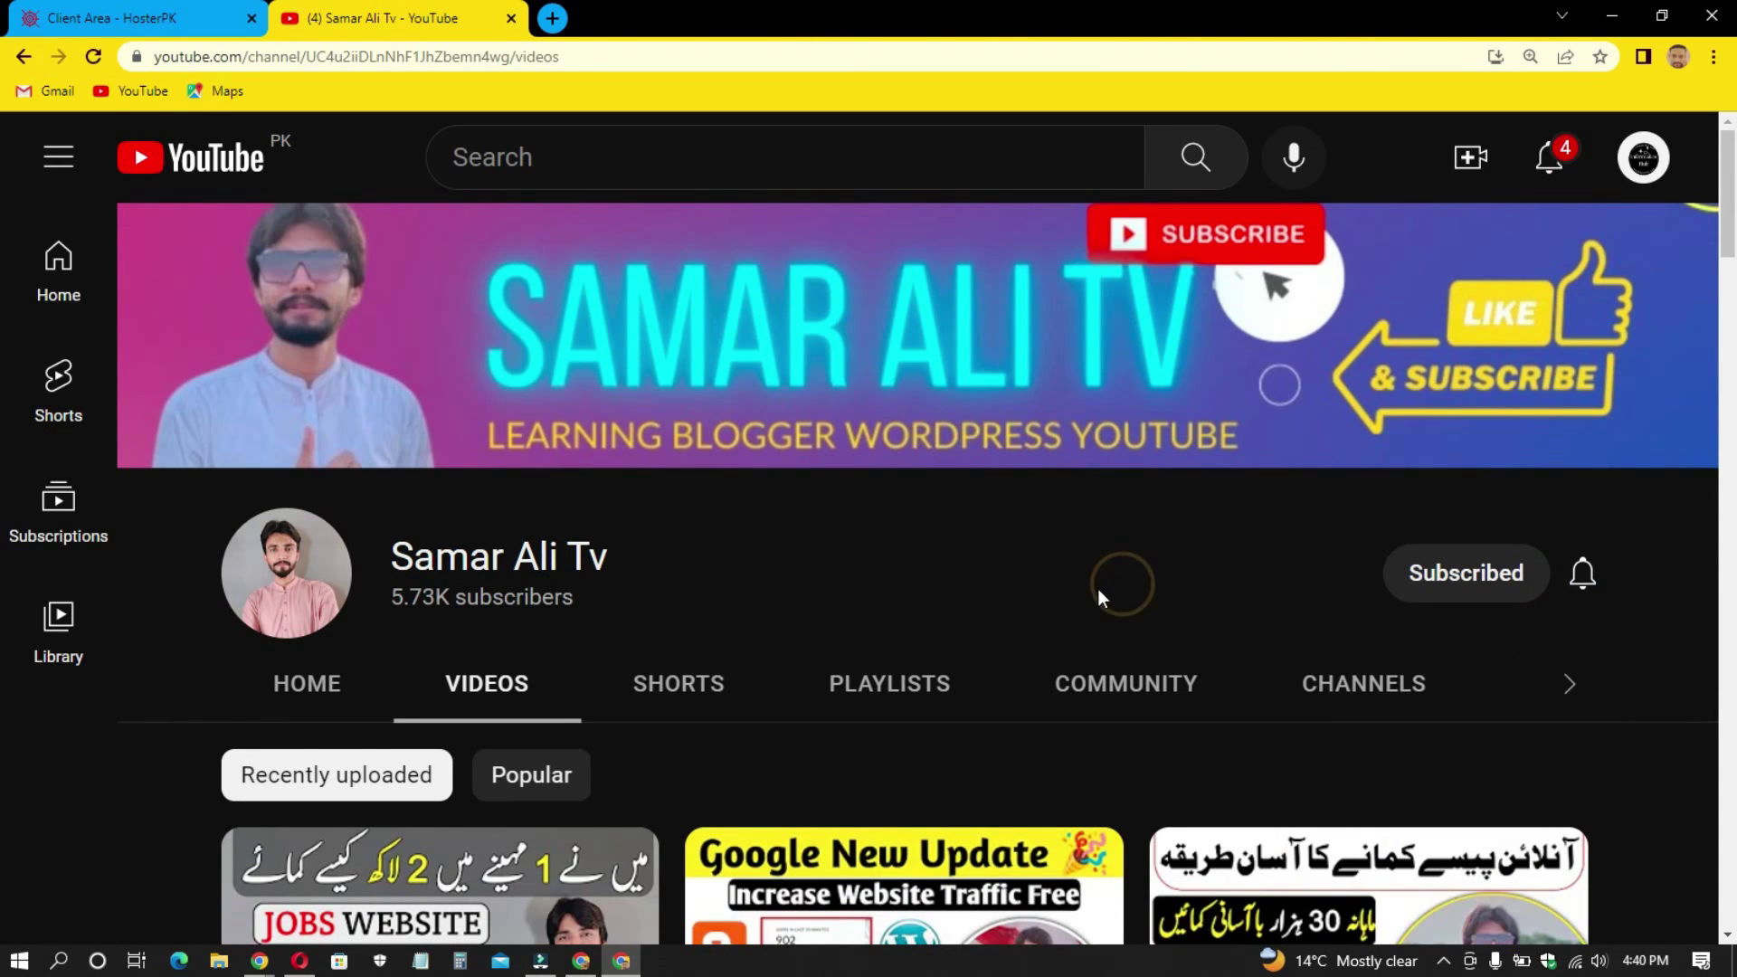